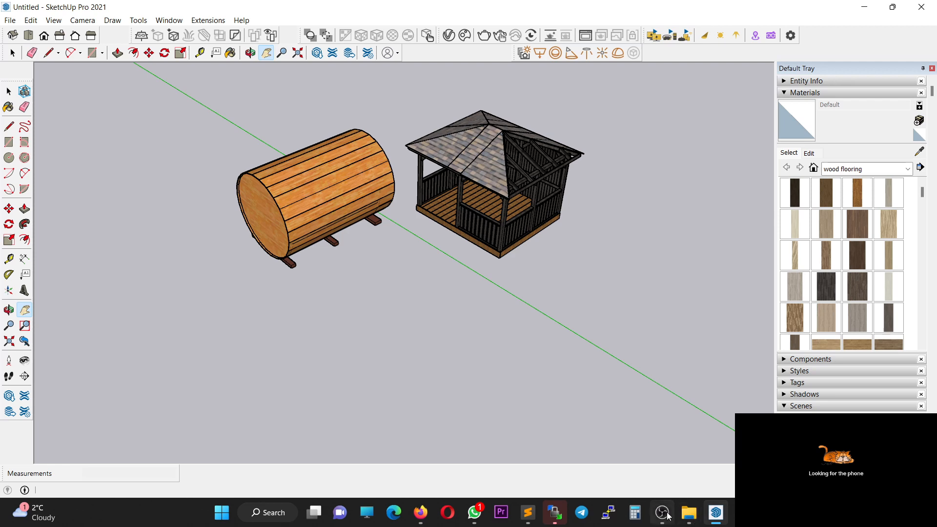
# Examine the barrel sauna and the gazebo models from several angles.
pyautogui.click(666, 515)
pyautogui.click(666, 514)
pyautogui.moveTo(411, 315); pyautogui.dragTo(188, 160, button='middle')
pyautogui.scroll(3, 414, 196)
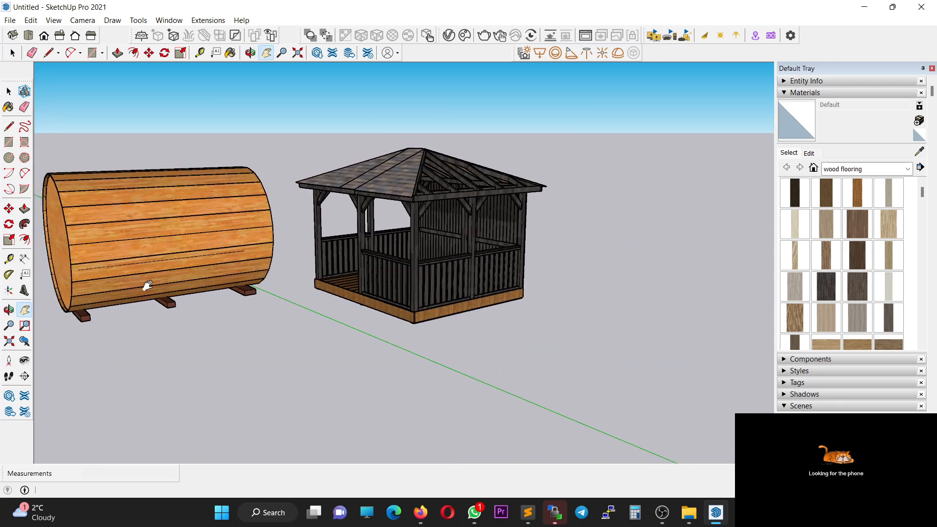
pyautogui.moveTo(162, 195); pyautogui.dragTo(142, 283, button='middle')
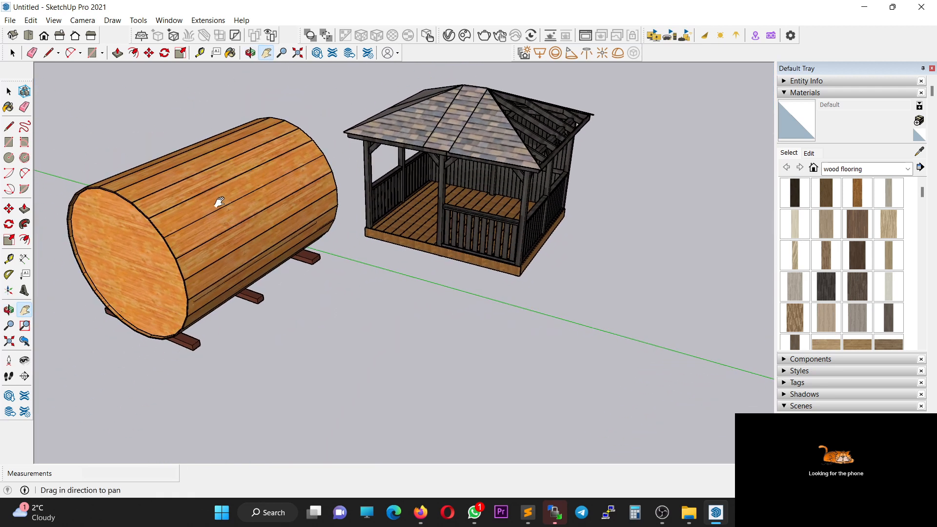
pyautogui.moveTo(477, 146); pyautogui.dragTo(572, 86, button='middle')
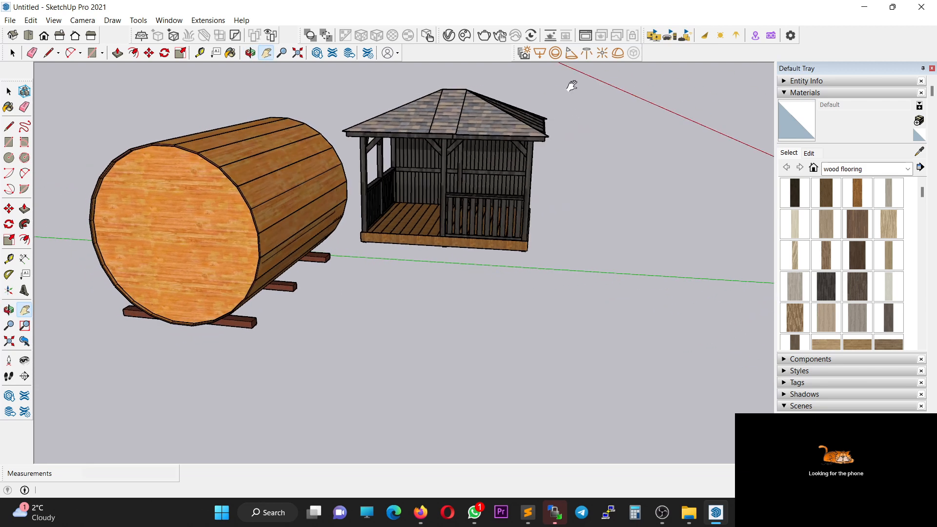
pyautogui.moveTo(344, 157); pyautogui.dragTo(344, 248, button='middle')
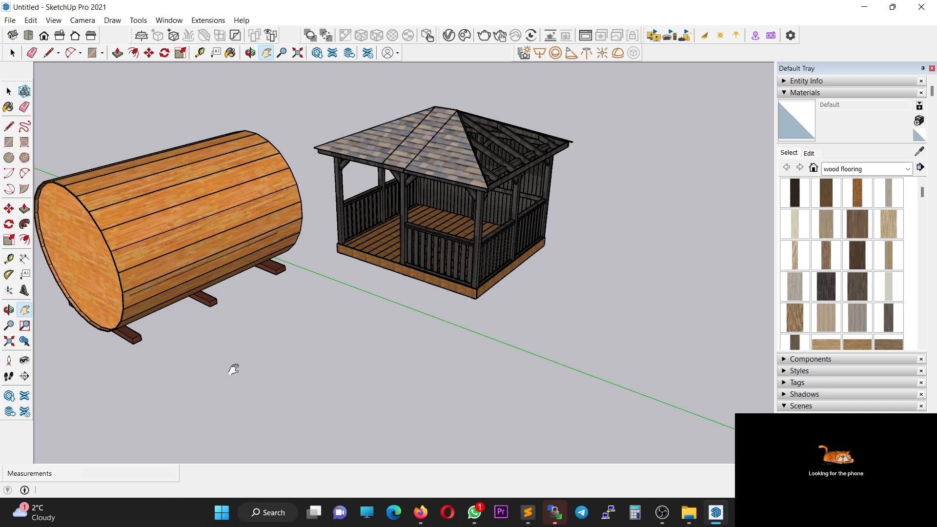
pyautogui.moveTo(233, 370); pyautogui.dragTo(362, 265, button='middle')
# Explode the gazebo's floor group so its fascia boards, beams and planks can be edited separately.
pyautogui.scroll(5, 371, 273)
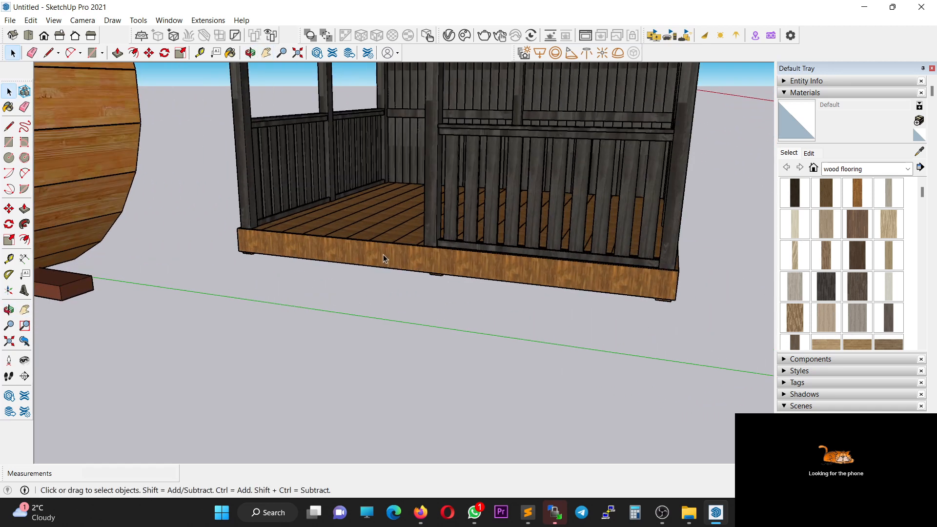
pyautogui.click(383, 253)
pyautogui.rightClick(381, 259)
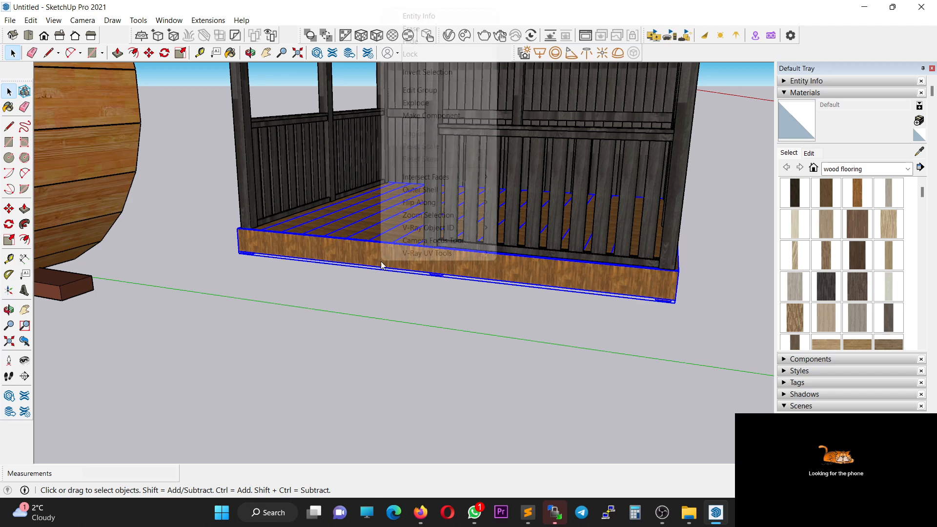
pyautogui.click(439, 103)
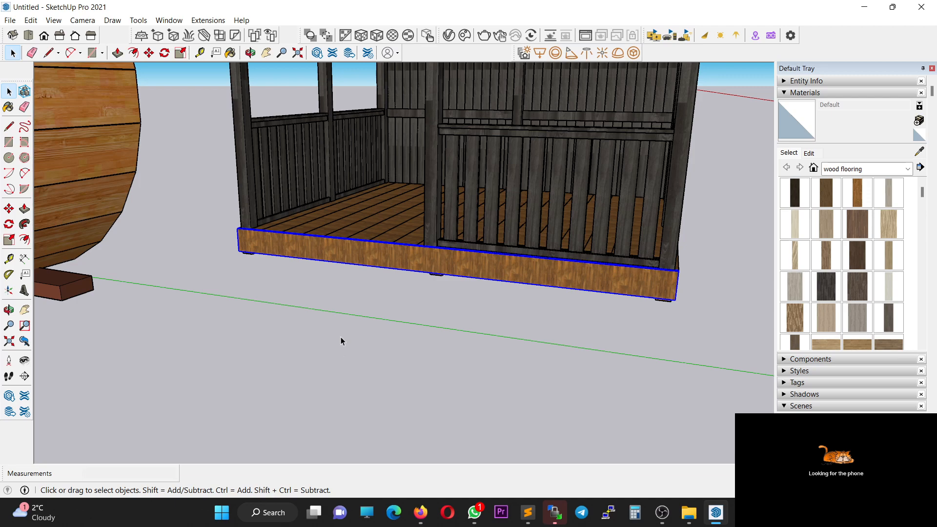
# Shorten the gazebo's front fascia board by about 1.73 m by pushing its end face back towards the middle of the deck.
pyautogui.moveTo(324, 266); pyautogui.dragTo(886, 210, button='middle')
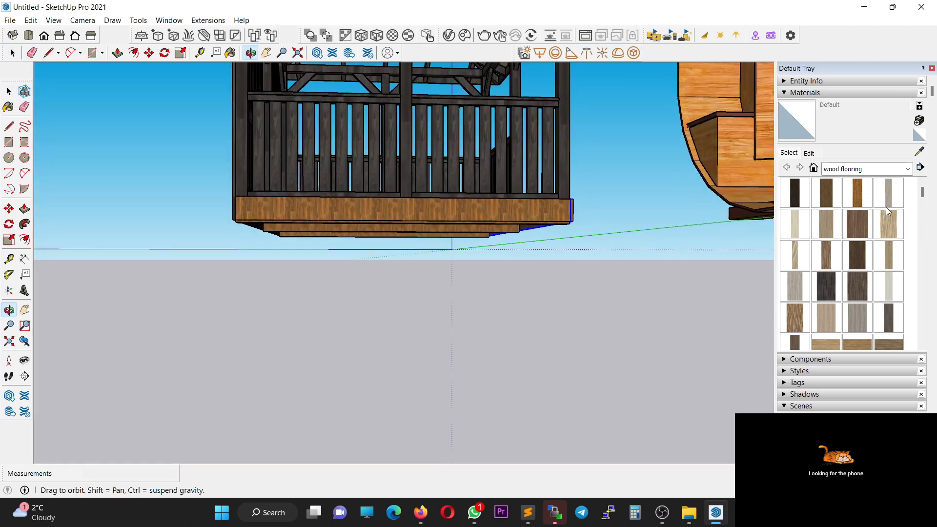
pyautogui.scroll(5, 581, 207)
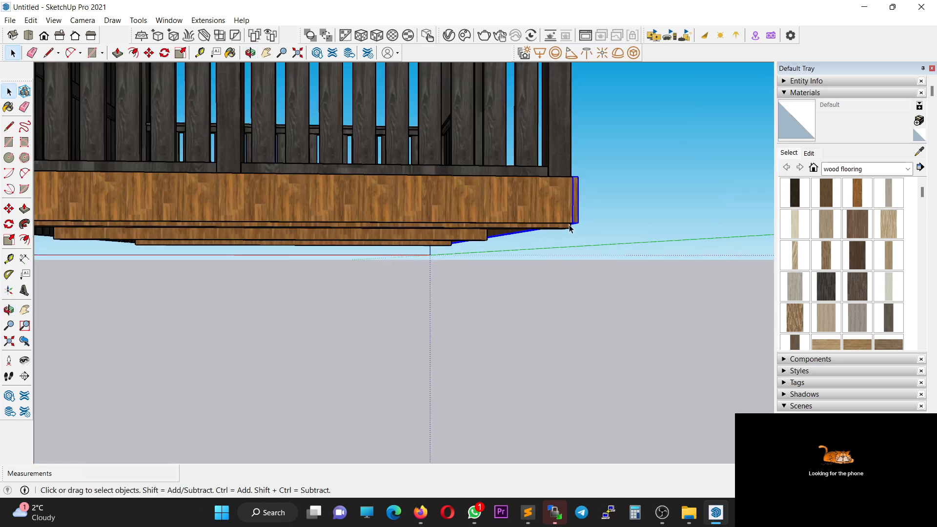
pyautogui.moveTo(569, 228); pyautogui.dragTo(346, 279, button='middle')
pyautogui.scroll(2, 332, 293)
pyautogui.doubleClick(318, 302)
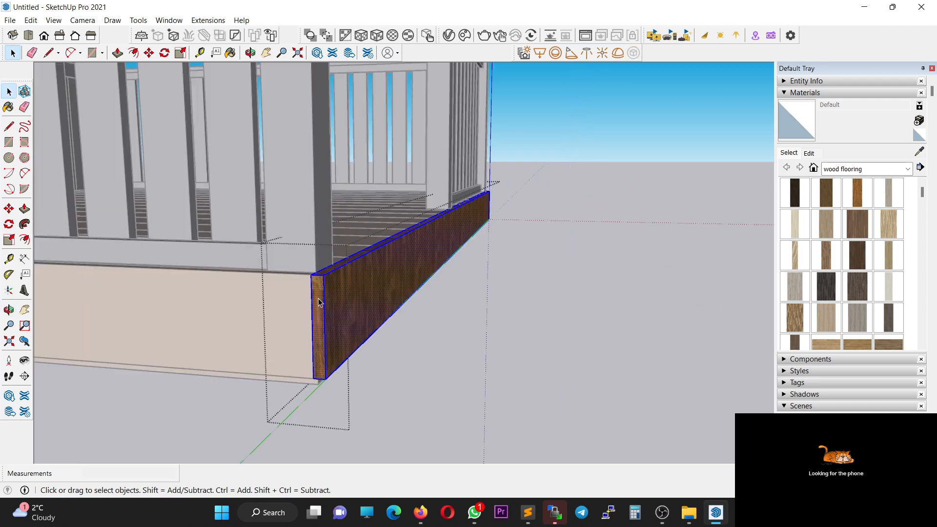
pyautogui.press('p')
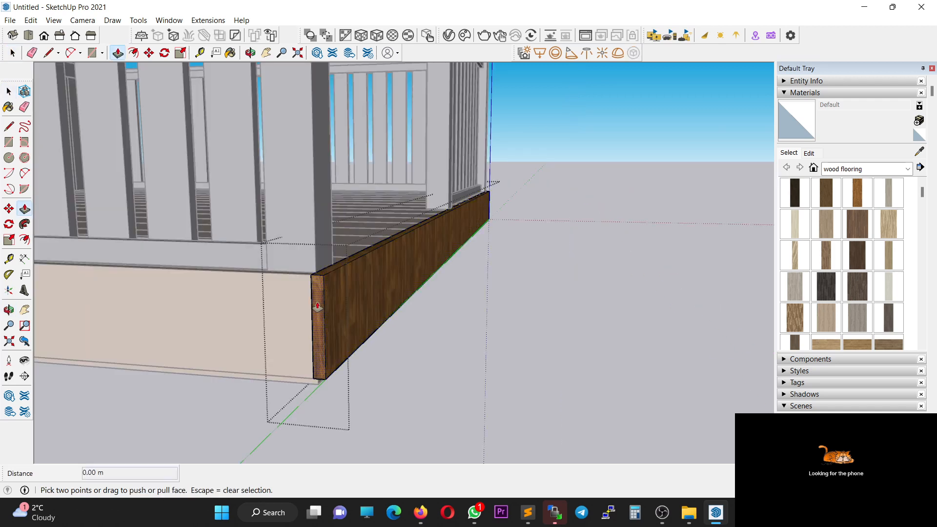
pyautogui.moveTo(317, 306); pyautogui.dragTo(452, 227)
pyautogui.click(452, 227)
# Adjust the cut end of the front fascia board with Push/Pull at the middle floor beam and finish editing the board.
pyautogui.moveTo(453, 228); pyautogui.dragTo(560, 213, button='middle')
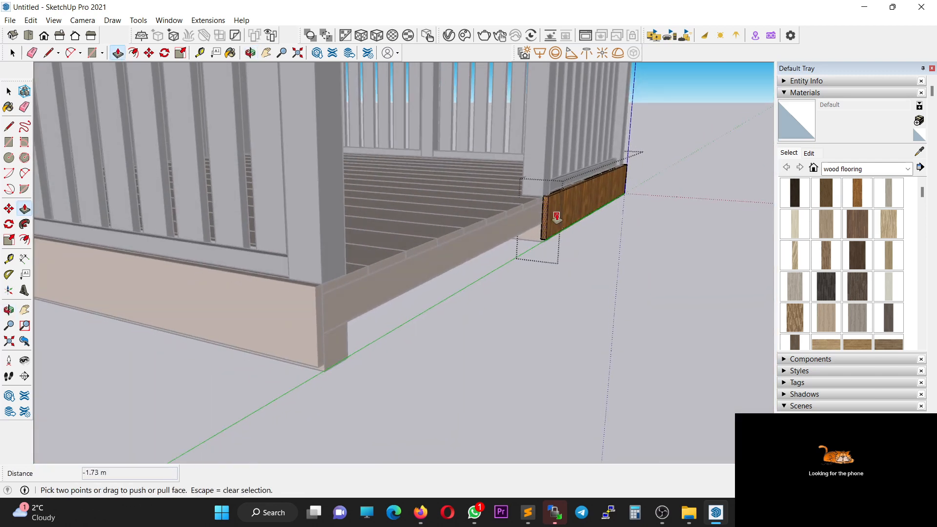
pyautogui.scroll(3, 560, 213)
pyautogui.moveTo(524, 261); pyautogui.dragTo(547, 242)
pyautogui.moveTo(547, 242); pyautogui.dragTo(291, 240, button='middle')
pyautogui.press('space')
pyautogui.click(300, 326)
# Extend the gazebo's middle floor beam outward about 4.80 m by pulling its end face.
pyautogui.moveTo(283, 315); pyautogui.dragTo(138, 243, button='middle')
pyautogui.doubleClick(244, 229)
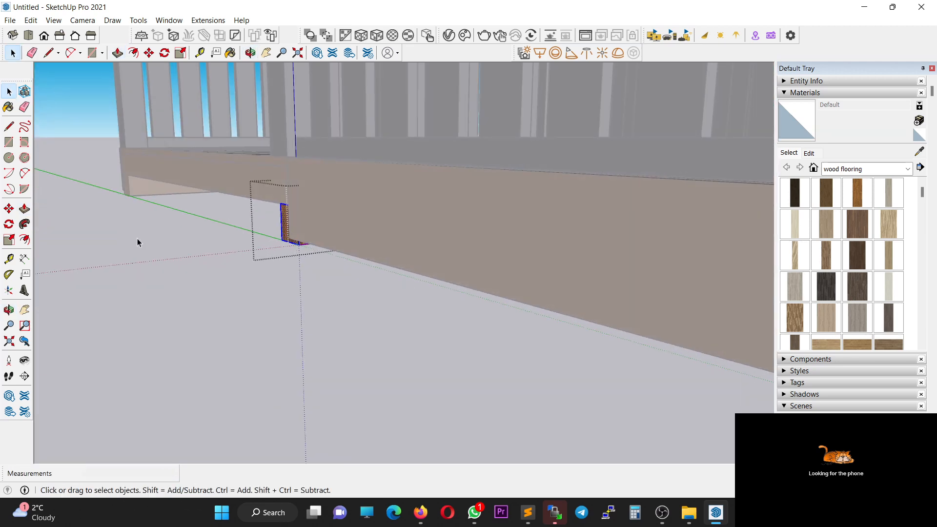
pyautogui.press('h')
pyautogui.moveTo(138, 242); pyautogui.dragTo(411, 252)
pyautogui.keyDown('shift'); pyautogui.moveTo(411, 251); pyautogui.dragTo(483, 226, button='middle'); pyautogui.keyUp('shift')
pyautogui.keyDown('shift'); pyautogui.moveTo(483, 226); pyautogui.dragTo(519, 215, button='middle'); pyautogui.keyUp('shift')
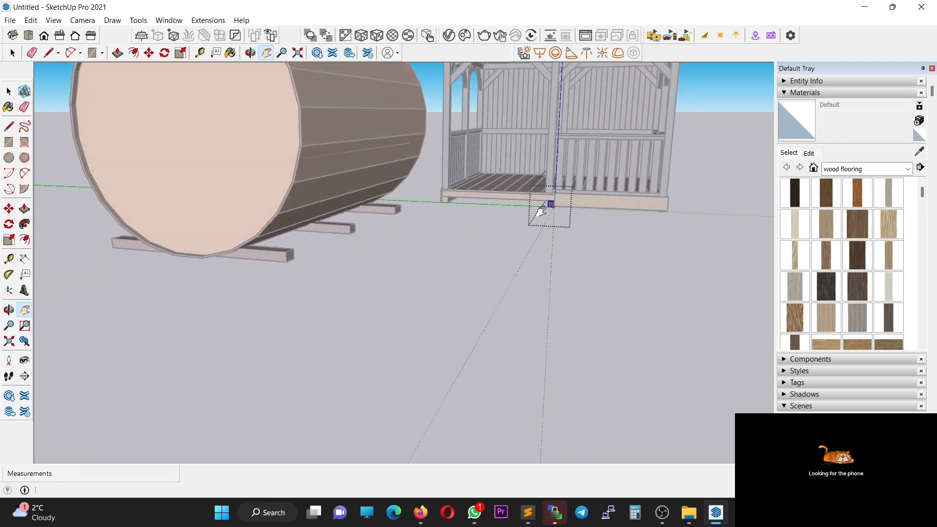
pyautogui.press('p')
pyautogui.moveTo(549, 203); pyautogui.dragTo(287, 264)
pyautogui.press('space')
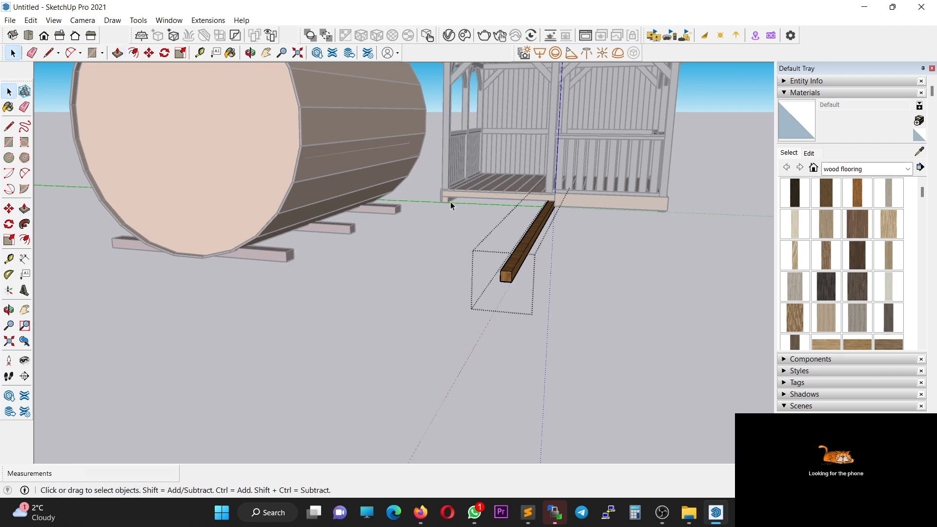
# Extend the floor beam at the deck's open corner outward alongside the middle beam, ending it near the sauna's front support.
pyautogui.click(445, 201)
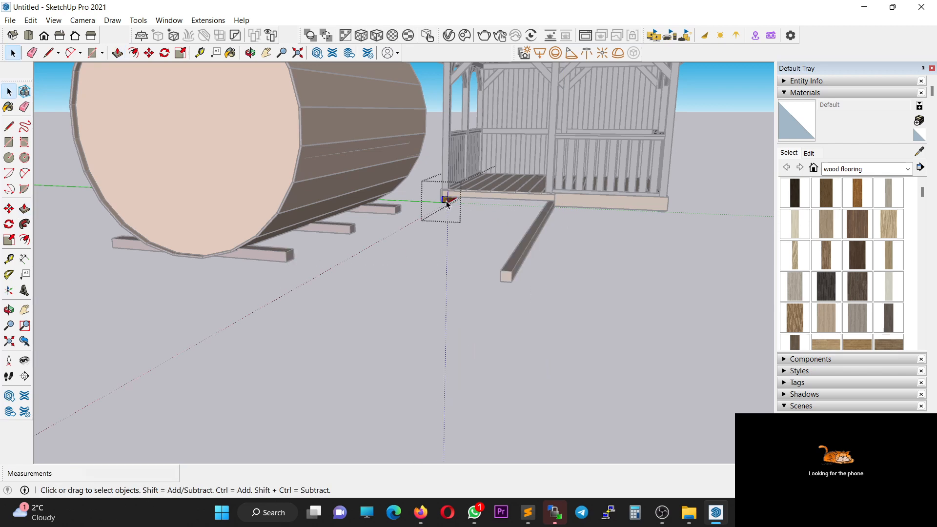
pyautogui.press('p')
pyautogui.moveTo(445, 201); pyautogui.dragTo(322, 267)
pyautogui.press('space')
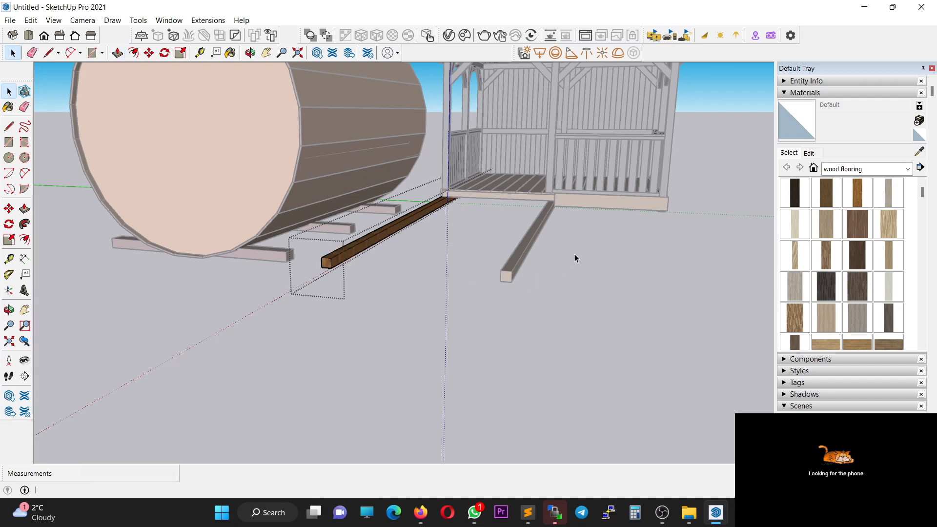
pyautogui.click(575, 255)
# Measure the length of the extended middle beam from the gazebo's base to its free end.
pyautogui.moveTo(575, 257); pyautogui.dragTo(368, 313, button='middle')
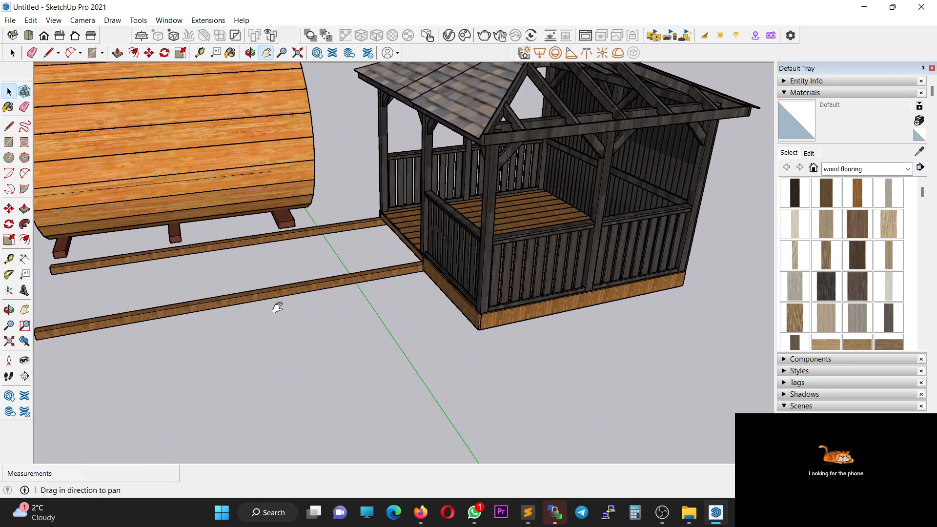
pyautogui.keyDown('shift'); pyautogui.moveTo(274, 308); pyautogui.dragTo(506, 293, button='middle'); pyautogui.keyUp('shift')
pyautogui.press('t')
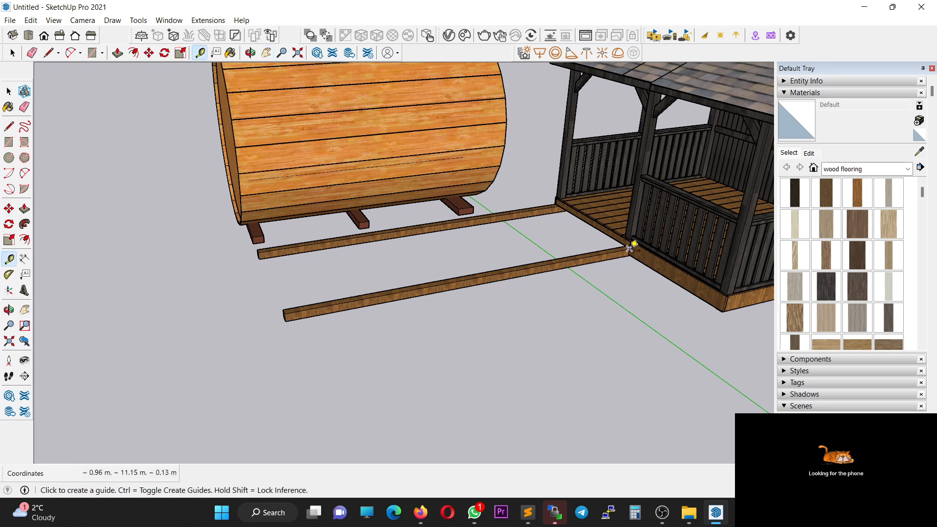
pyautogui.click(629, 249)
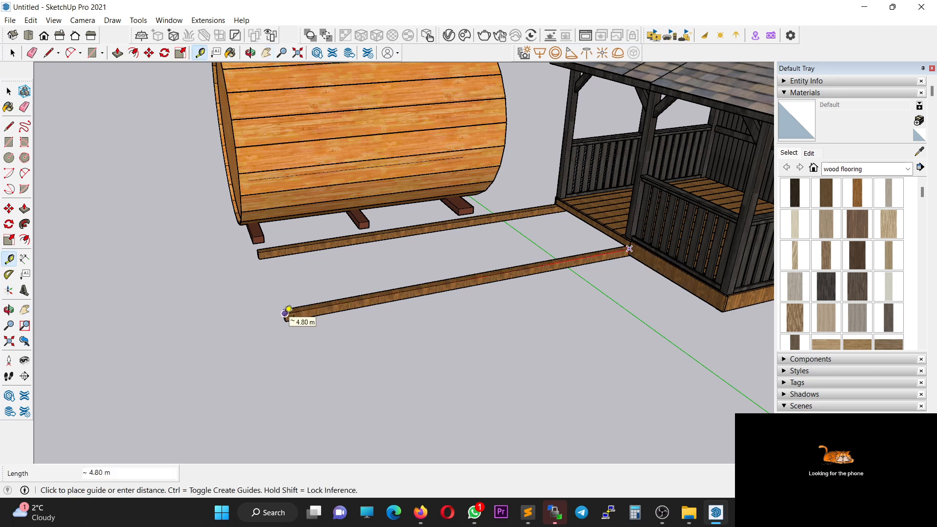
pyautogui.click(287, 310)
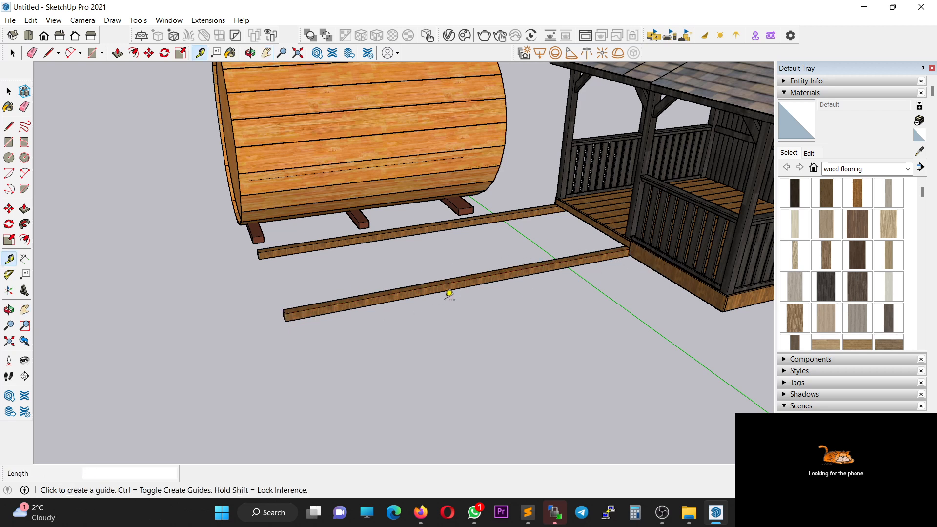
pyautogui.moveTo(481, 309); pyautogui.dragTo(552, 324, button='middle')
pyautogui.scroll(-3, 556, 317)
pyautogui.click(653, 289)
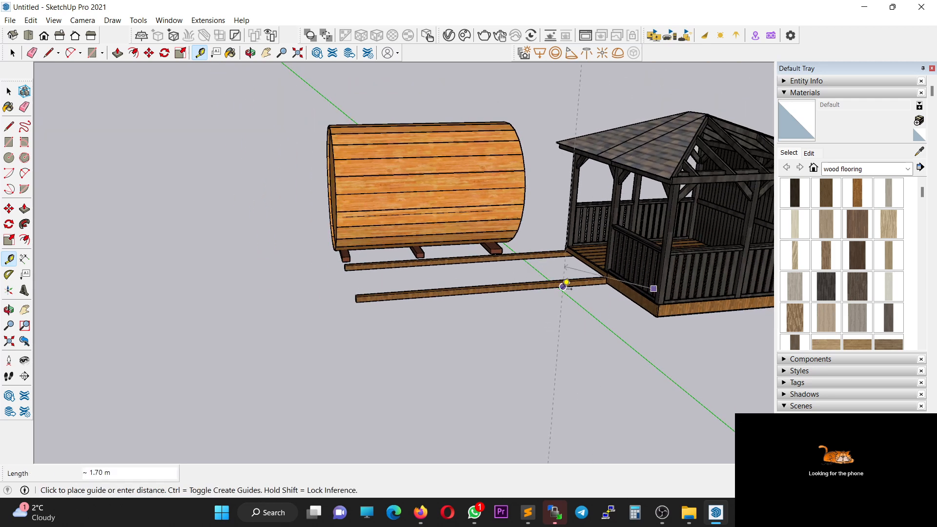
pyautogui.click(563, 289)
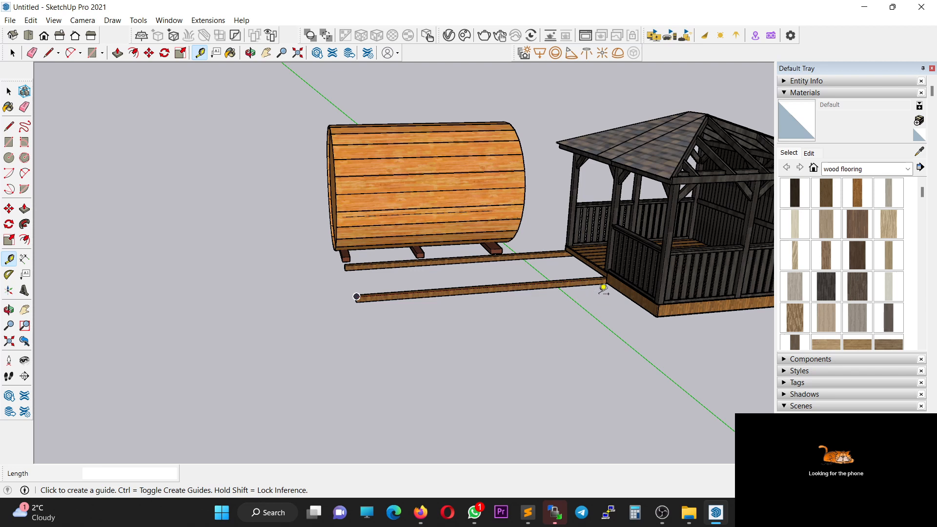
# Measure the width of the gazebo's base along its side and the distance from its far corner to the extended beam's end.
pyautogui.moveTo(604, 288); pyautogui.dragTo(454, 336, button='middle')
pyautogui.press('space')
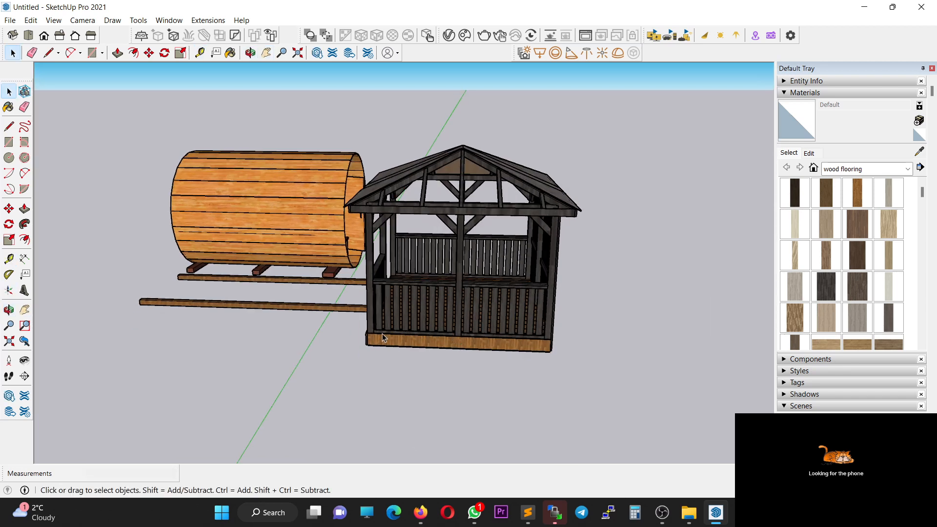
pyautogui.press('t')
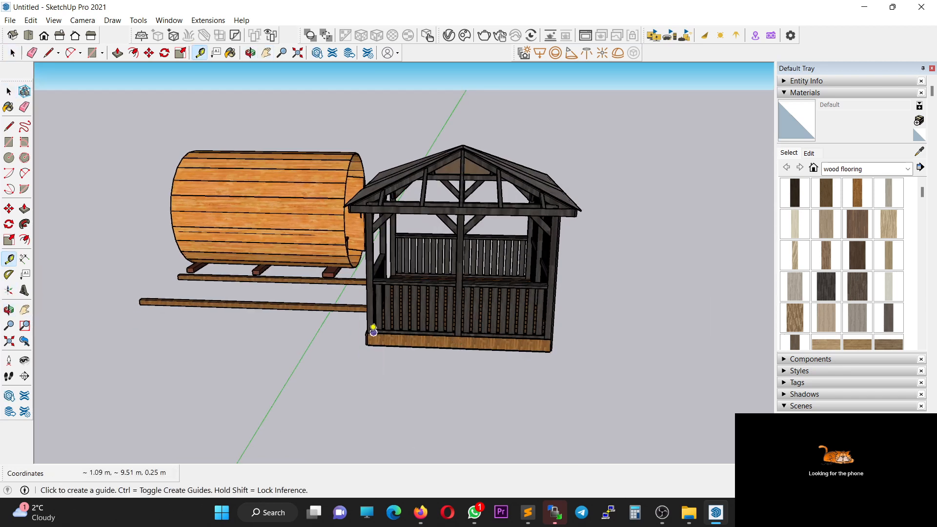
pyautogui.click(365, 333)
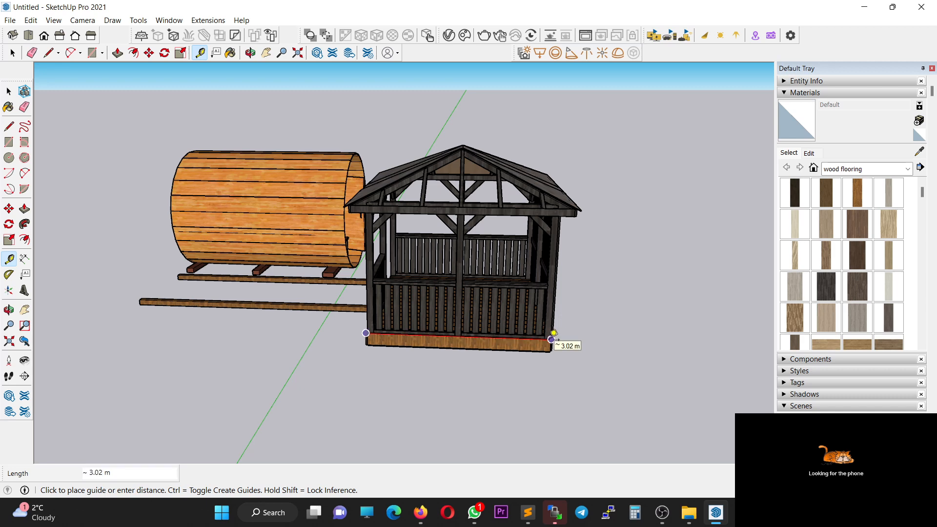
pyautogui.click(551, 339)
pyautogui.click(550, 339)
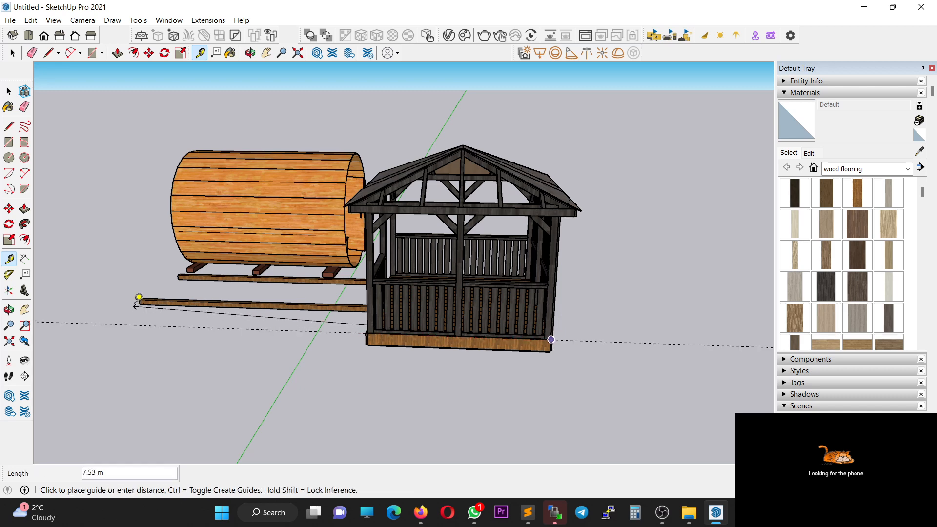
# Examine the two extended beams, the sauna beside them and the framing on the underside of the gazebo's deck.
pyautogui.moveTo(130, 288); pyautogui.dragTo(746, 320, button='middle')
pyautogui.keyDown('shift'); pyautogui.moveTo(746, 320); pyautogui.dragTo(657, 331, button='middle'); pyautogui.keyUp('shift')
pyautogui.scroll(5, 458, 282)
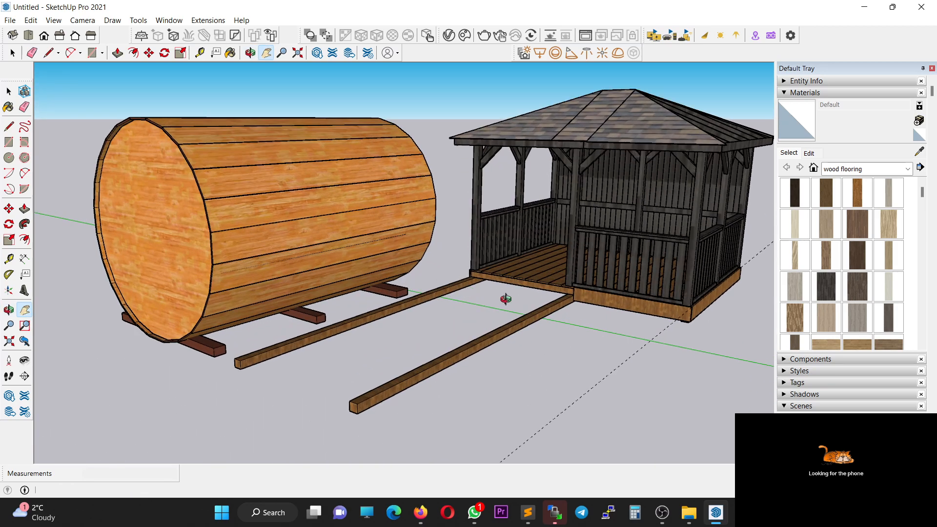
pyautogui.moveTo(505, 299); pyautogui.dragTo(546, 308, button='middle')
pyautogui.keyDown('shift'); pyautogui.moveTo(547, 308); pyautogui.dragTo(476, 286, button='middle'); pyautogui.keyUp('shift')
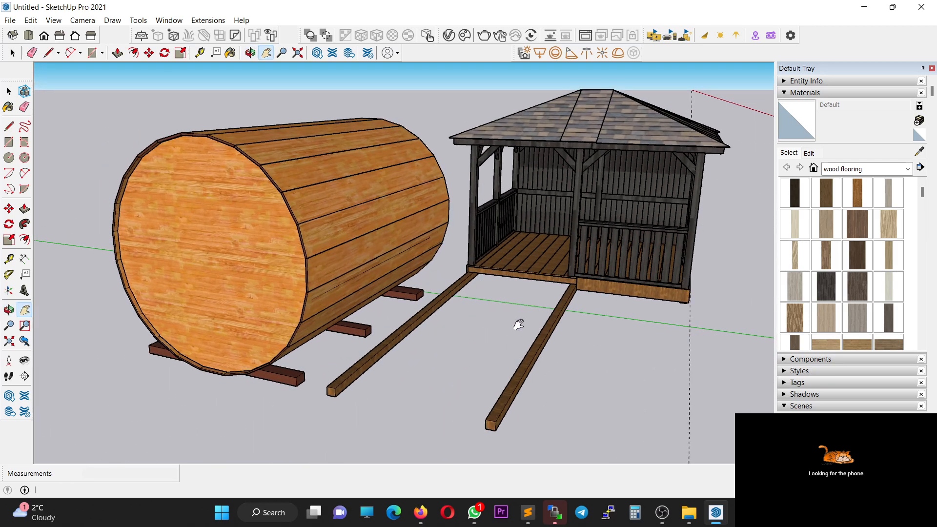
pyautogui.moveTo(518, 324); pyautogui.dragTo(565, 268, button='middle')
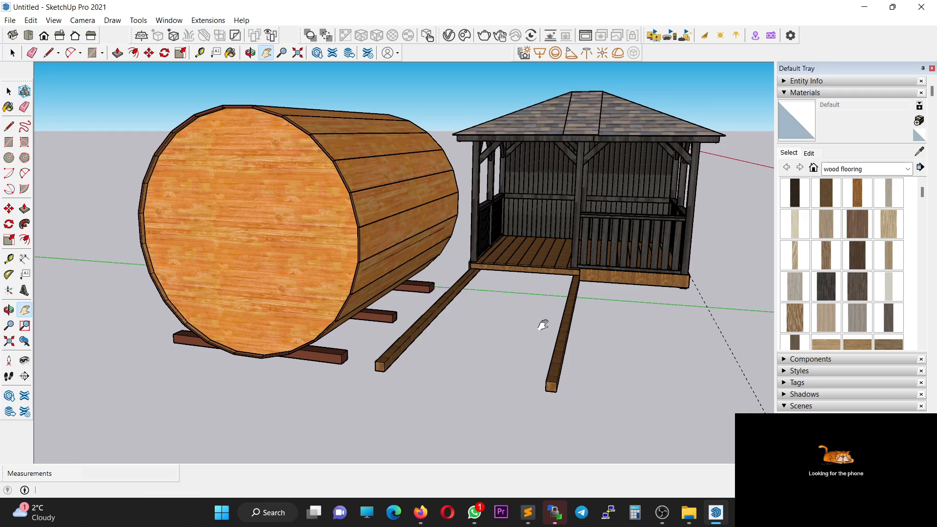
pyautogui.moveTo(543, 325); pyautogui.dragTo(519, 107, button='middle')
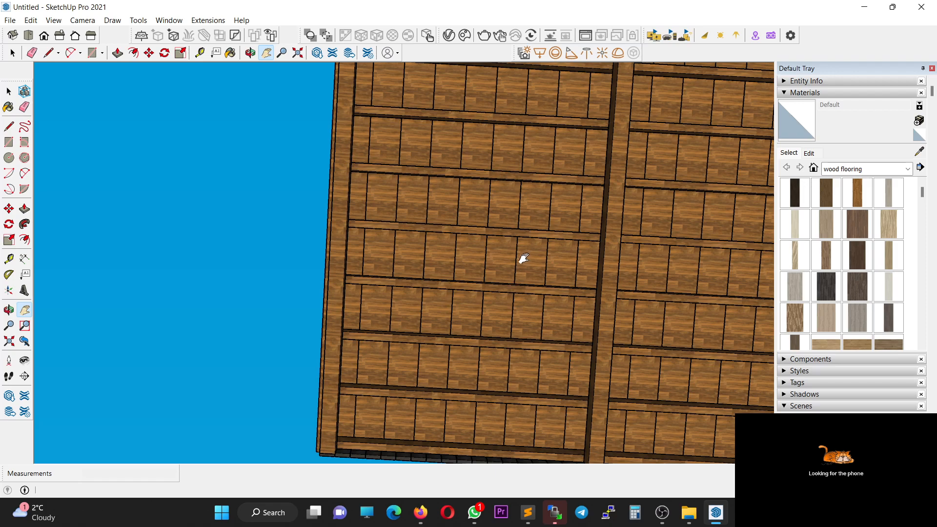
pyautogui.moveTo(481, 239); pyautogui.dragTo(527, 451, button='middle')
pyautogui.keyDown('shift'); pyautogui.moveTo(441, 439); pyautogui.dragTo(525, 229, button='middle'); pyautogui.keyUp('shift')
pyautogui.moveTo(524, 230); pyautogui.dragTo(433, 234, button='middle')
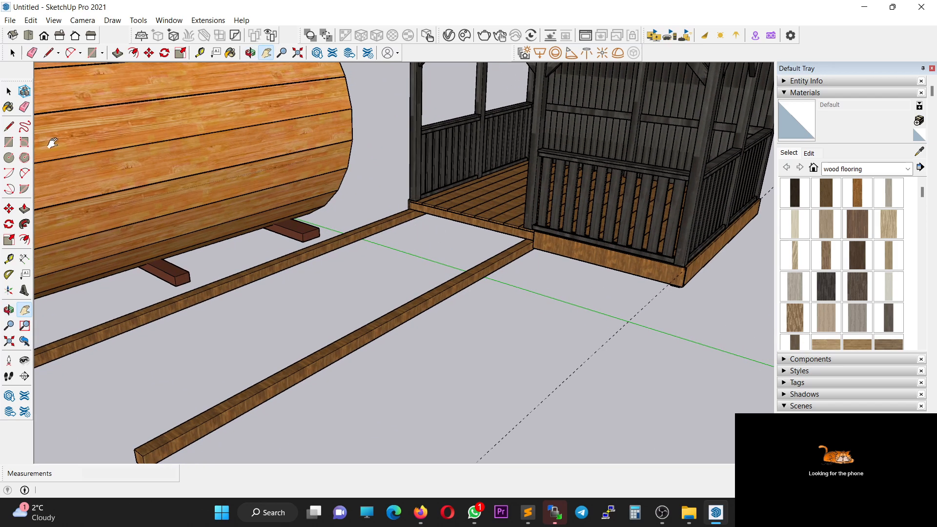
# Draw a small rectangle on the gazebo deck's front edge at the open corner, directly above the extended beam.
pyautogui.click(9, 142)
pyautogui.scroll(6, 477, 195)
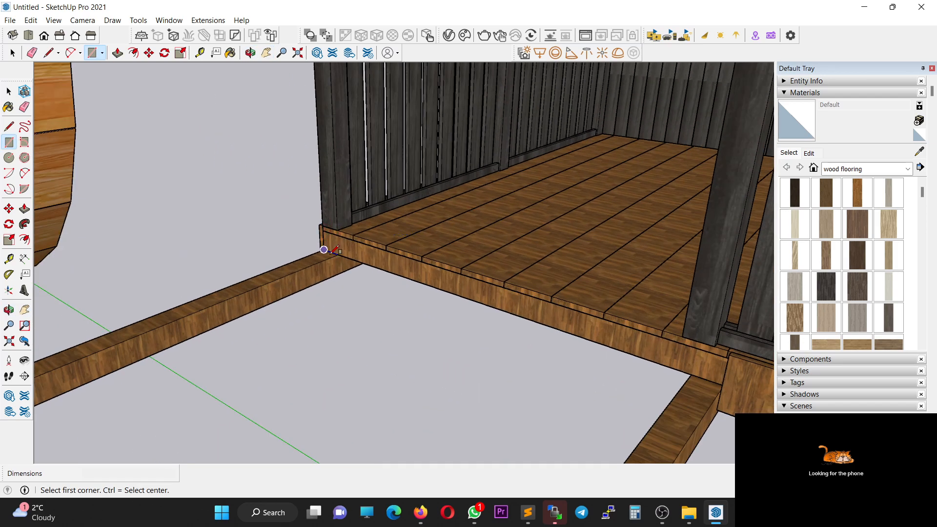
pyautogui.click(322, 230)
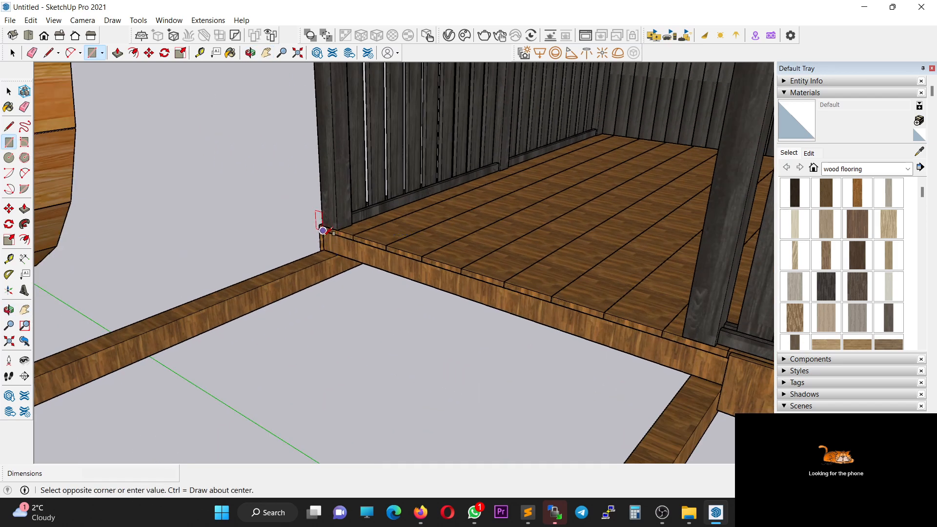
pyautogui.click(338, 253)
pyautogui.press('space')
pyautogui.scroll(3, 367, 277)
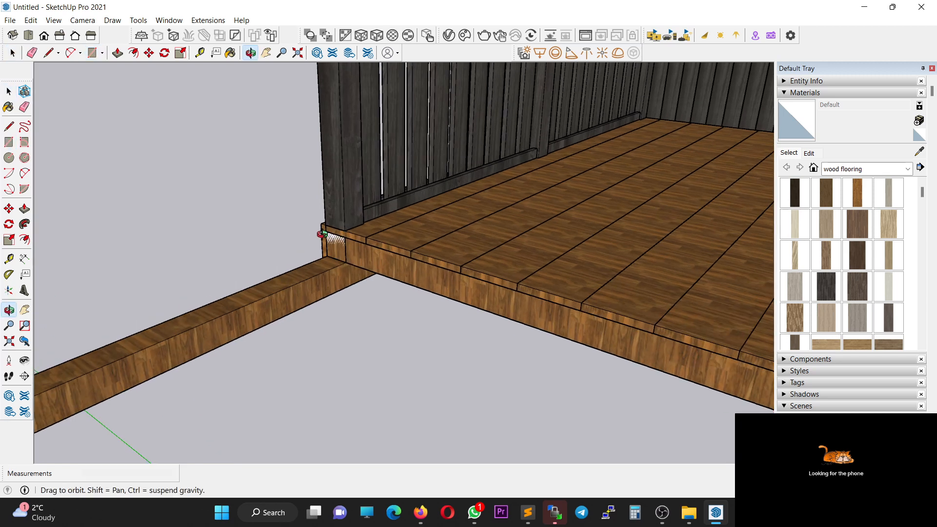
# Push/Pull the small rectangle on the deck's front edge outward by about 0.05 m.
pyautogui.scroll(2, 384, 286)
pyautogui.press('p')
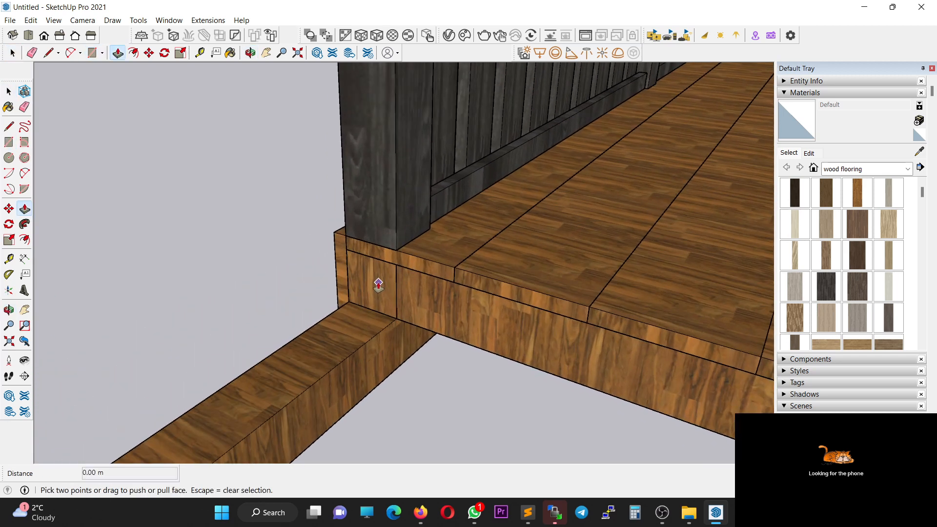
pyautogui.click(376, 291)
pyautogui.click(369, 297)
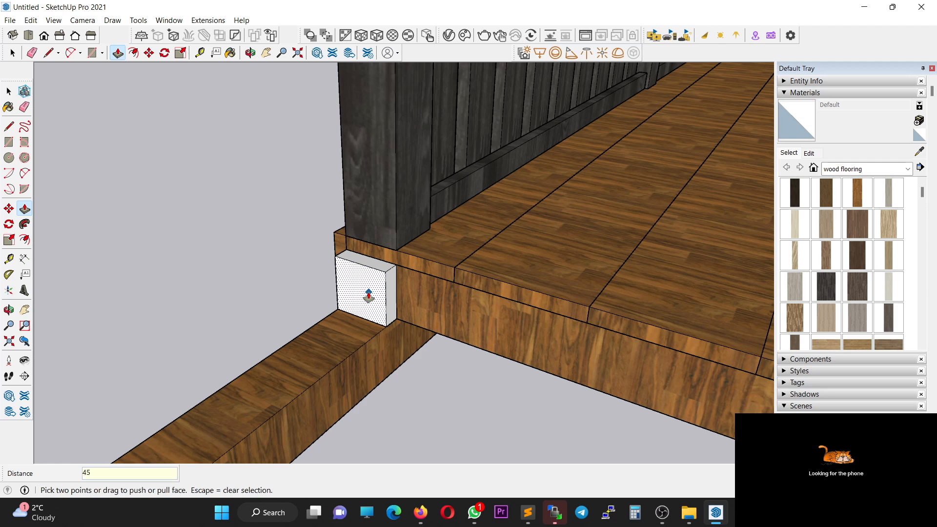
pyautogui.click(368, 296)
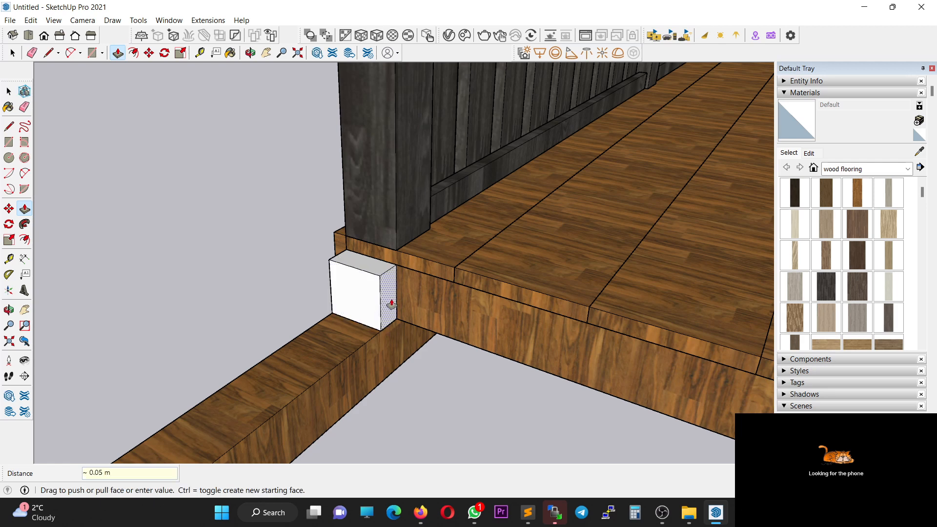
# Extend the small block's side face 1.75 m along the deck's front edge to form a joist spanning both extended beams.
pyautogui.scroll(-3, 391, 304)
pyautogui.keyDown('shift'); pyautogui.moveTo(449, 344); pyautogui.dragTo(249, 209, button='middle'); pyautogui.keyUp('shift')
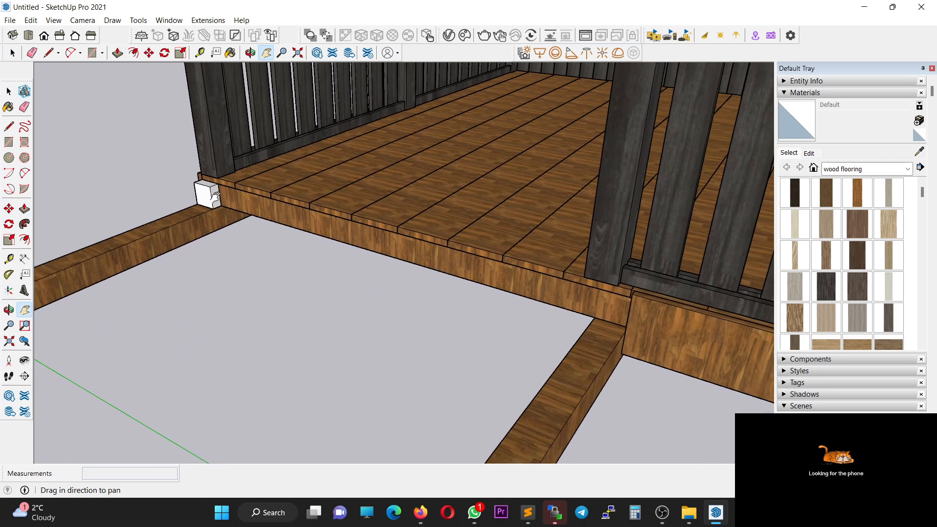
pyautogui.press('space')
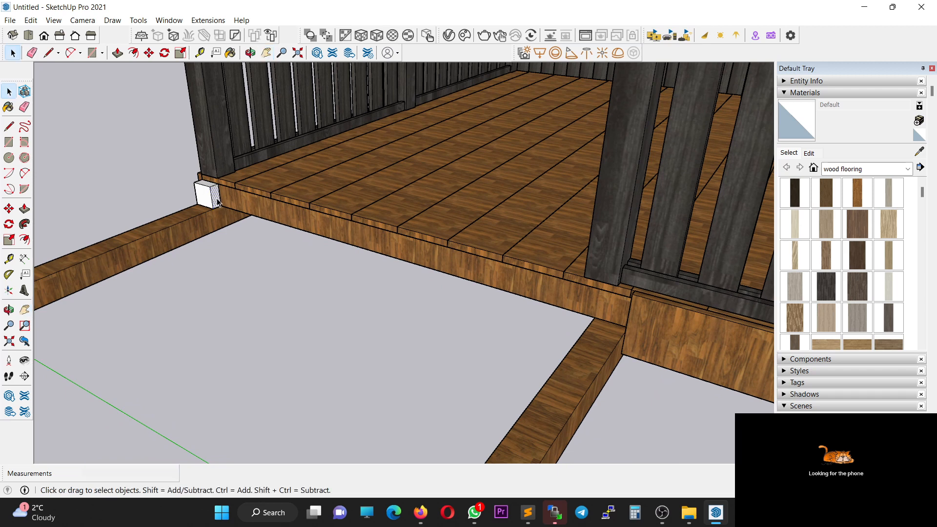
pyautogui.press('p')
pyautogui.moveTo(217, 202); pyautogui.dragTo(629, 322)
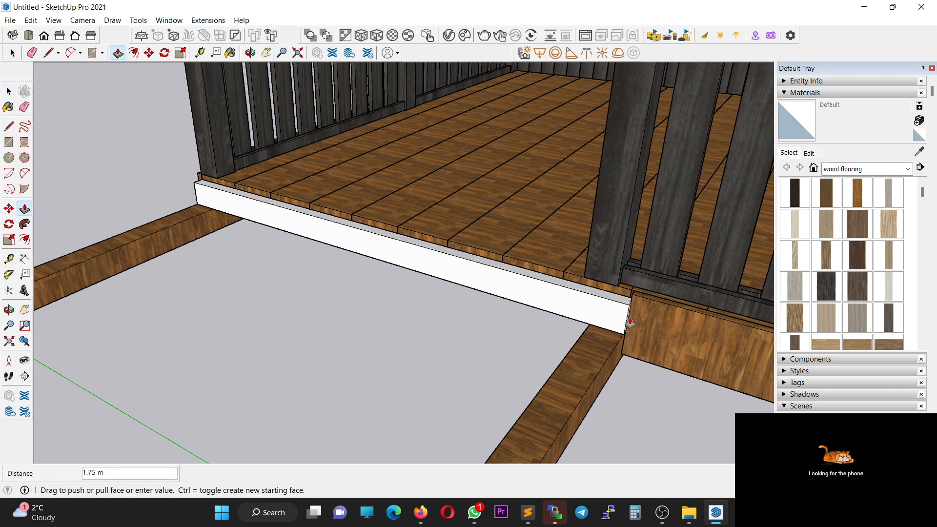
# Paint the whole new joist with the deck's 6159 FRENCH NUT TREE material and make it a group.
pyautogui.press('space')
pyautogui.click(501, 284)
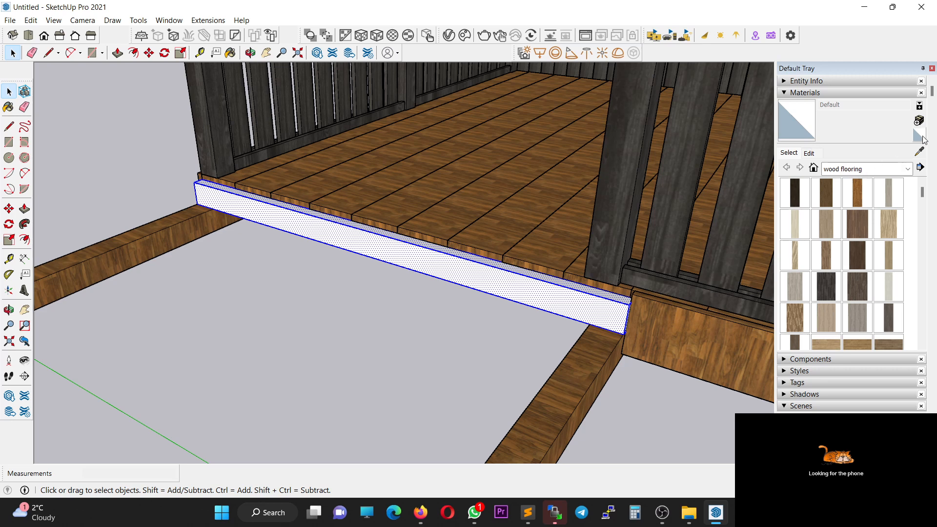
pyautogui.click(919, 152)
pyautogui.click(527, 216)
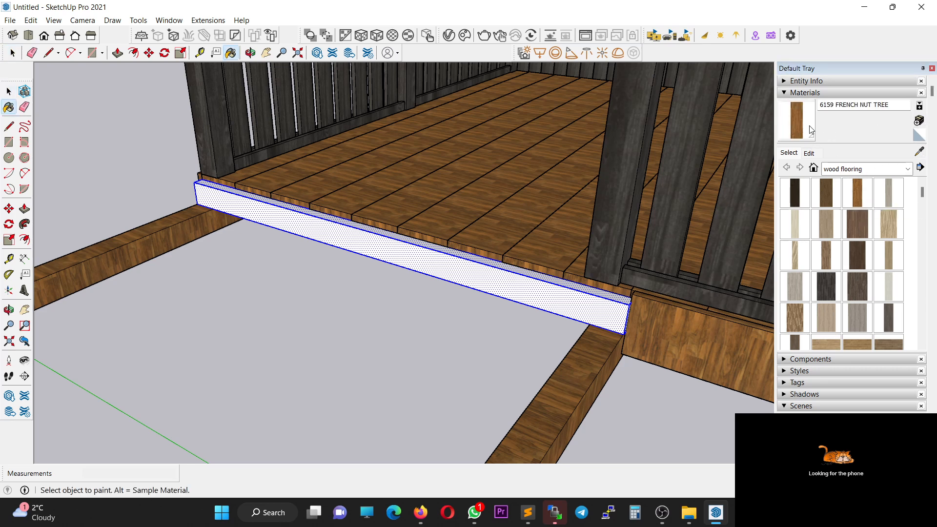
pyautogui.click(507, 269)
pyautogui.press('space')
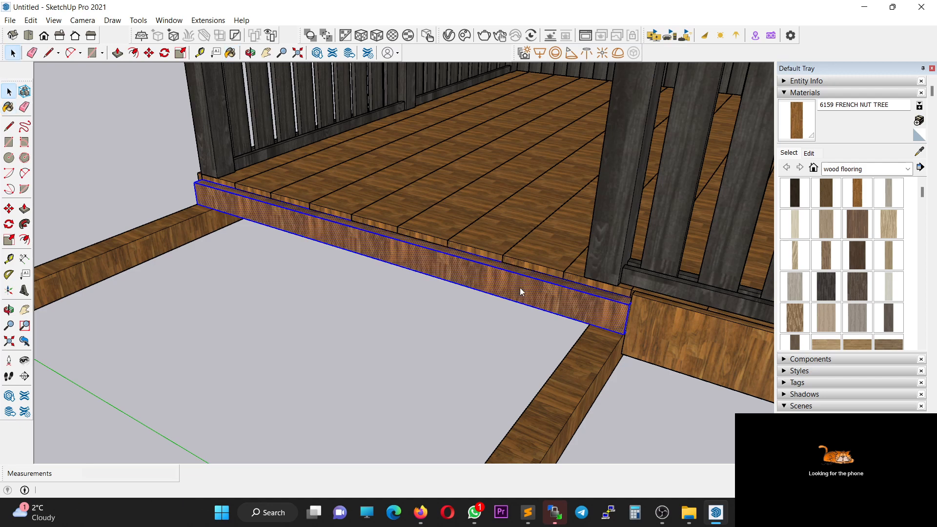
pyautogui.rightClick(520, 289)
pyautogui.click(561, 162)
# Copy the joist 40 cm outward along the beams and array the copies at that spacing over the beams' full length.
pyautogui.moveTo(534, 222); pyautogui.dragTo(400, 230, button='middle')
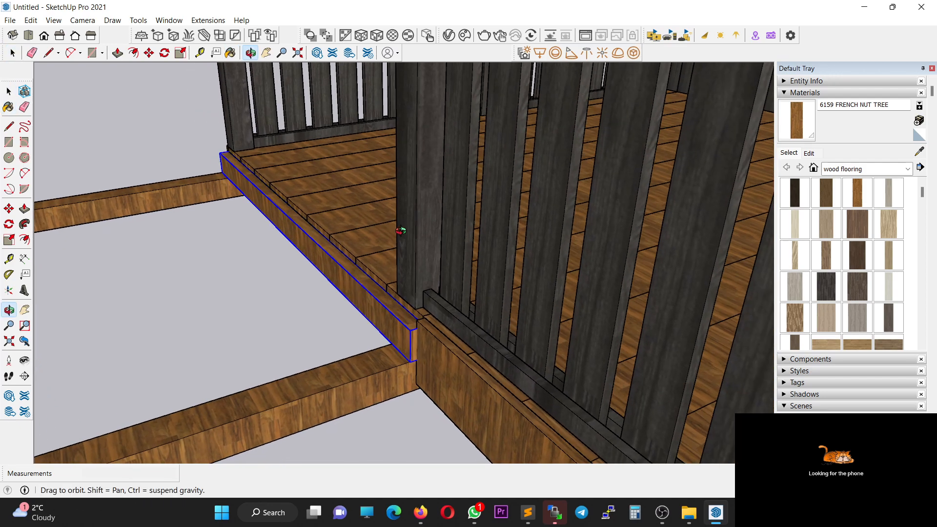
pyautogui.scroll(-2, 400, 230)
pyautogui.moveTo(289, 282); pyautogui.dragTo(607, 193, button='middle')
pyautogui.scroll(-3, 669, 207)
pyautogui.press('m')
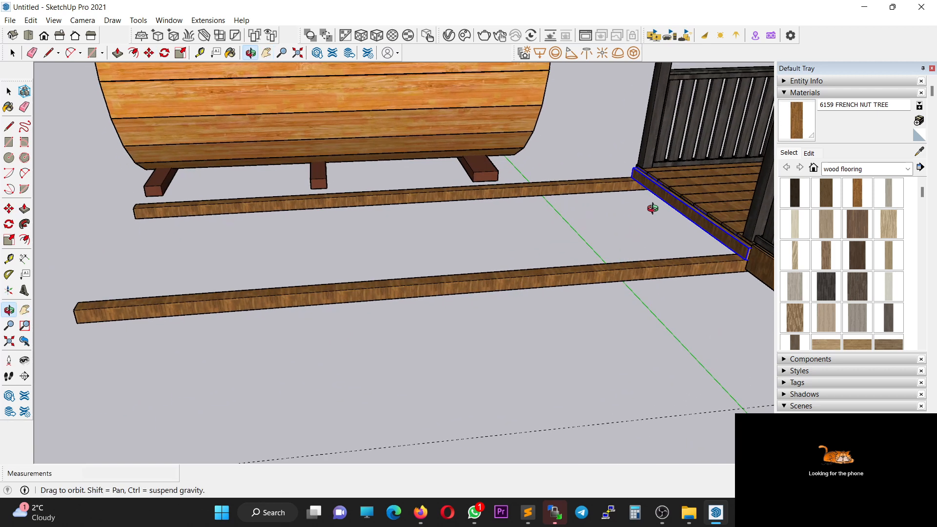
pyautogui.scroll(4, 706, 236)
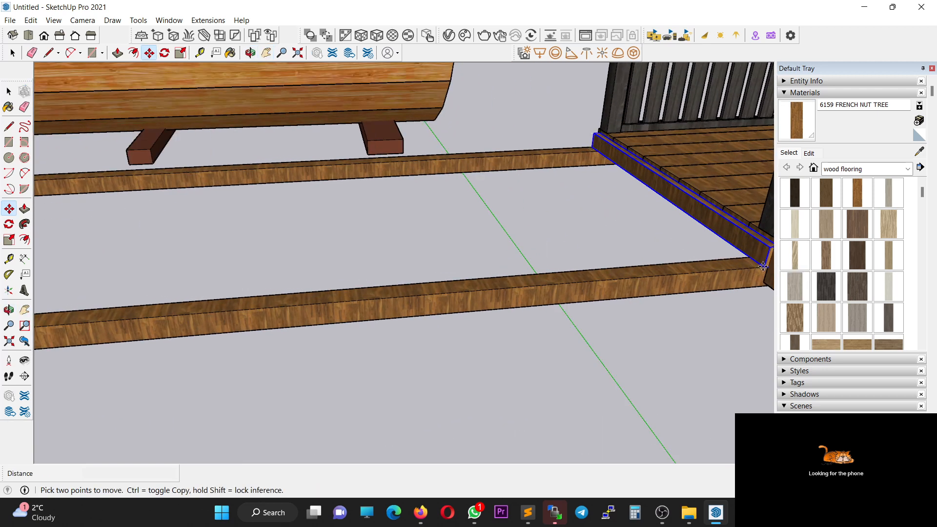
pyautogui.click(761, 266)
pyautogui.press('ctrl')
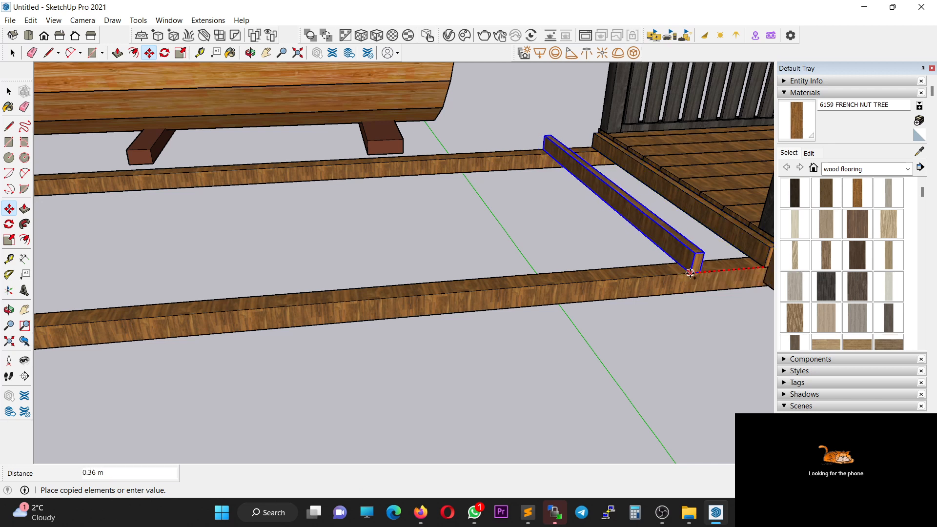
pyautogui.write('40')
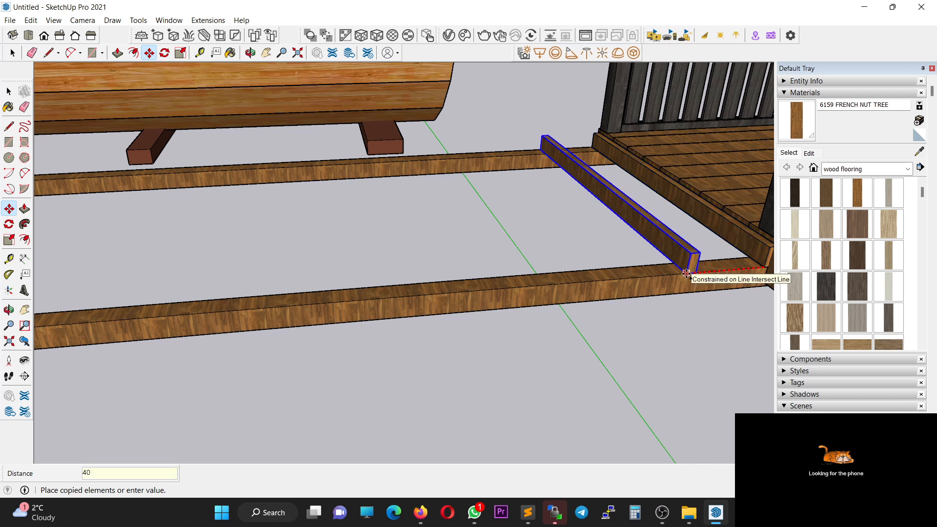
pyautogui.write('cm')
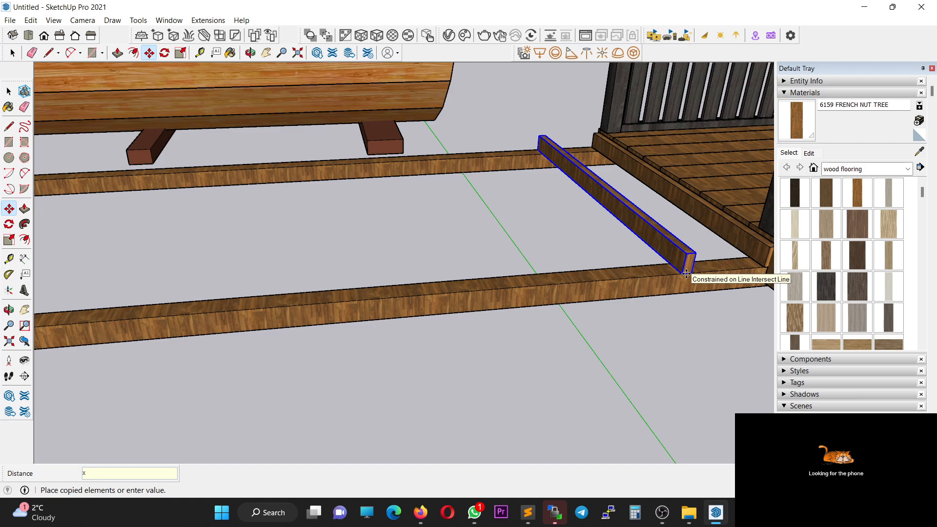
pyautogui.write('x15')
pyautogui.press('Return')
# Move the outermost joist about 0.02 m inward so it sits flush with the free ends of the beams.
pyautogui.scroll(-3, 376, 272)
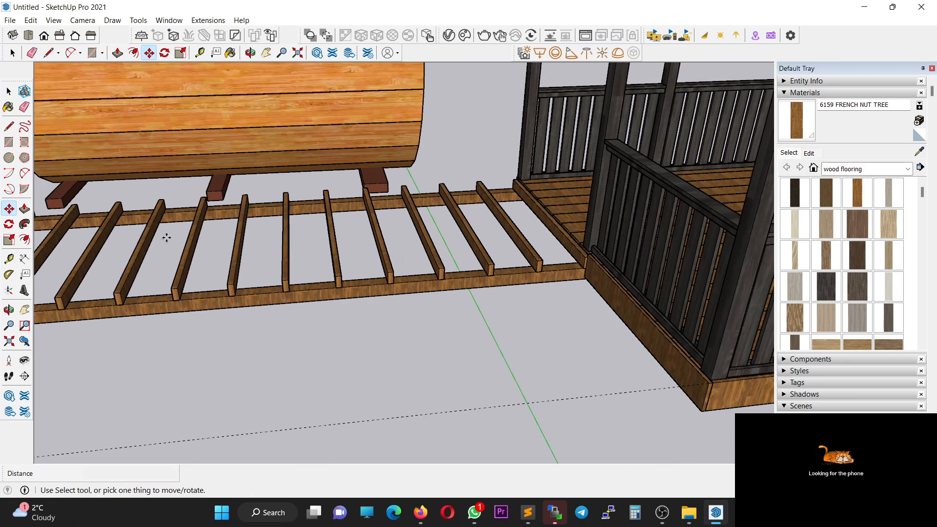
pyautogui.press('h')
pyautogui.moveTo(187, 254); pyautogui.dragTo(407, 252)
pyautogui.moveTo(201, 321); pyautogui.dragTo(265, 268, button='middle')
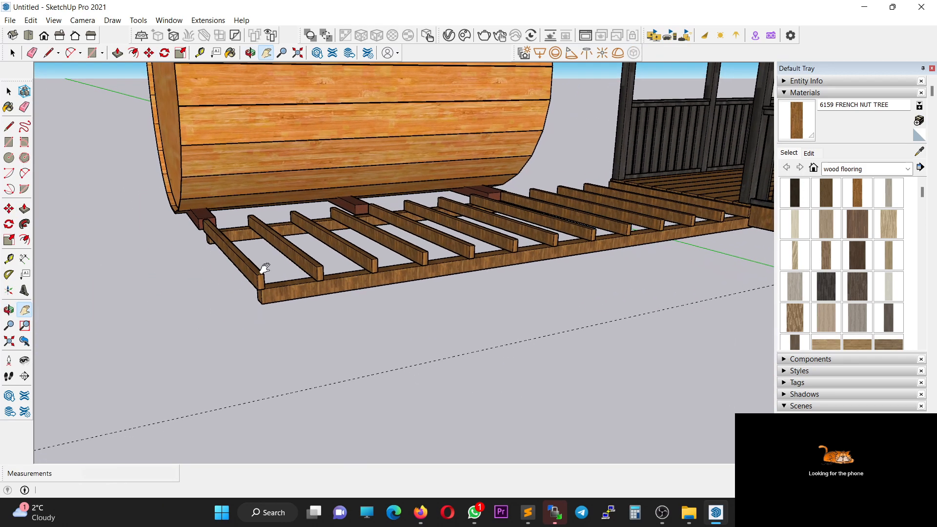
pyautogui.scroll(1, 243, 278)
pyautogui.scroll(3, 249, 274)
pyautogui.moveTo(363, 266); pyautogui.dragTo(270, 275, button='middle')
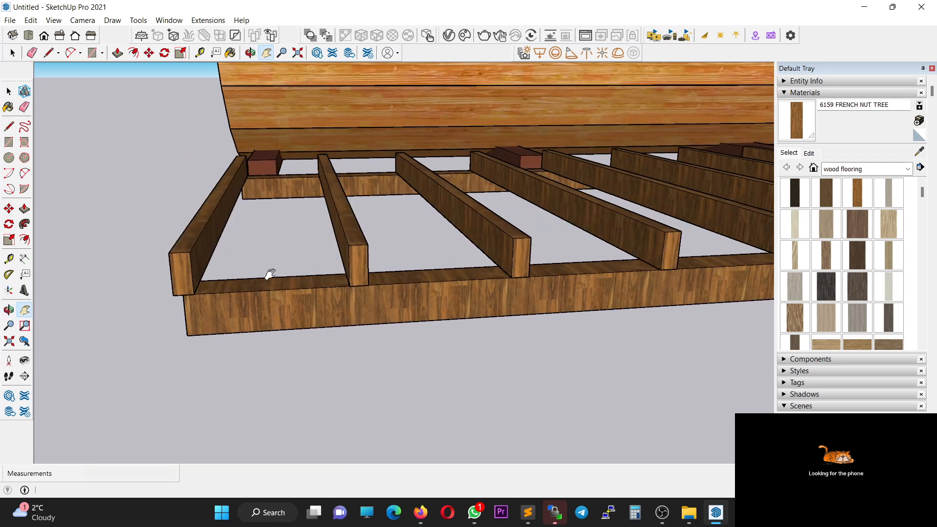
pyautogui.press('m')
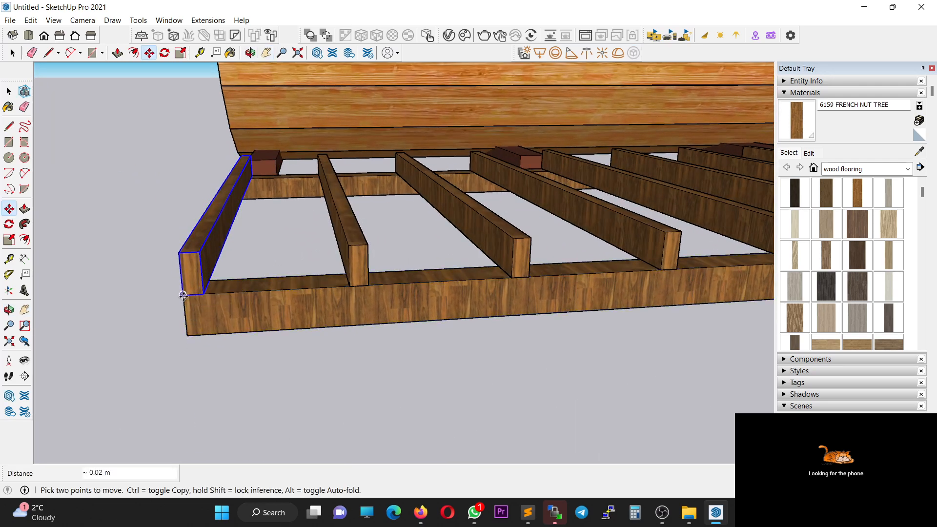
pyautogui.moveTo(184, 293); pyautogui.dragTo(575, 312, button='middle')
pyautogui.press('h')
pyautogui.scroll(-4, 527, 282)
pyautogui.moveTo(451, 211); pyautogui.dragTo(604, 193, button='middle')
pyautogui.press('space')
pyautogui.moveTo(549, 132); pyautogui.dragTo(467, 228, button='middle')
pyautogui.click(452, 166)
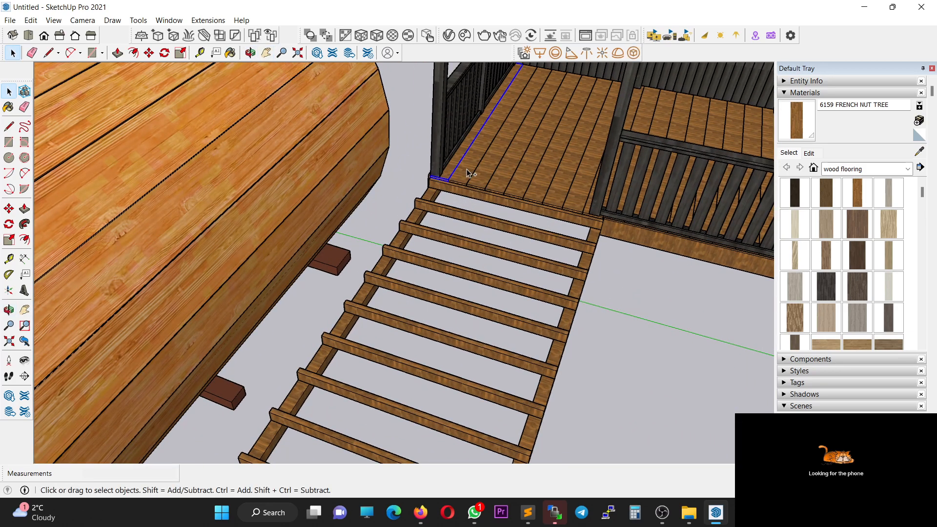
pyautogui.keyDown('ctrl'); pyautogui.click(467, 172); pyautogui.keyUp('ctrl')
pyautogui.keyDown('ctrl'); pyautogui.click(485, 178); pyautogui.keyUp('ctrl')
pyautogui.keyDown('ctrl'); pyautogui.click(509, 183); pyautogui.keyUp('ctrl')
pyautogui.keyDown('ctrl'); pyautogui.click(530, 184); pyautogui.keyUp('ctrl')
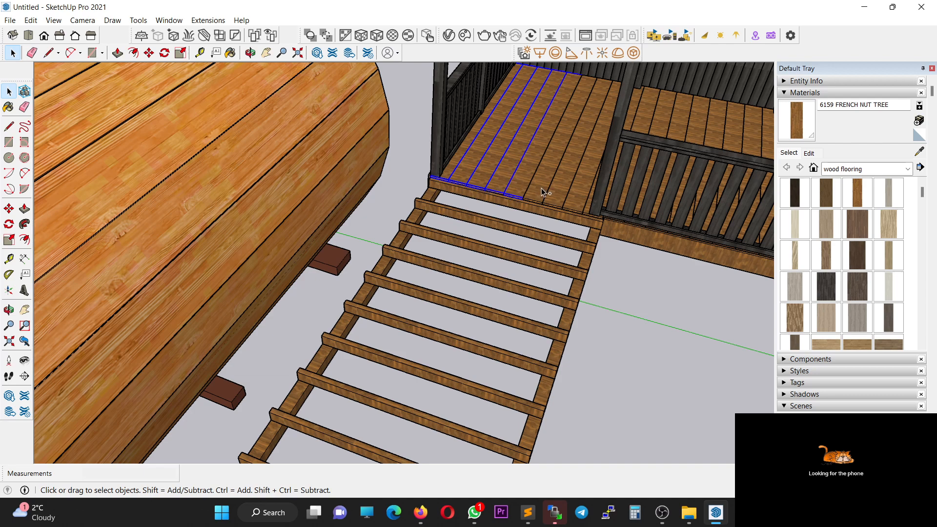
pyautogui.keyDown('ctrl'); pyautogui.click(541, 188); pyautogui.keyUp('ctrl')
pyautogui.keyDown('ctrl'); pyautogui.click(560, 196); pyautogui.keyUp('ctrl')
pyautogui.keyDown('ctrl'); pyautogui.click(588, 198); pyautogui.keyUp('ctrl')
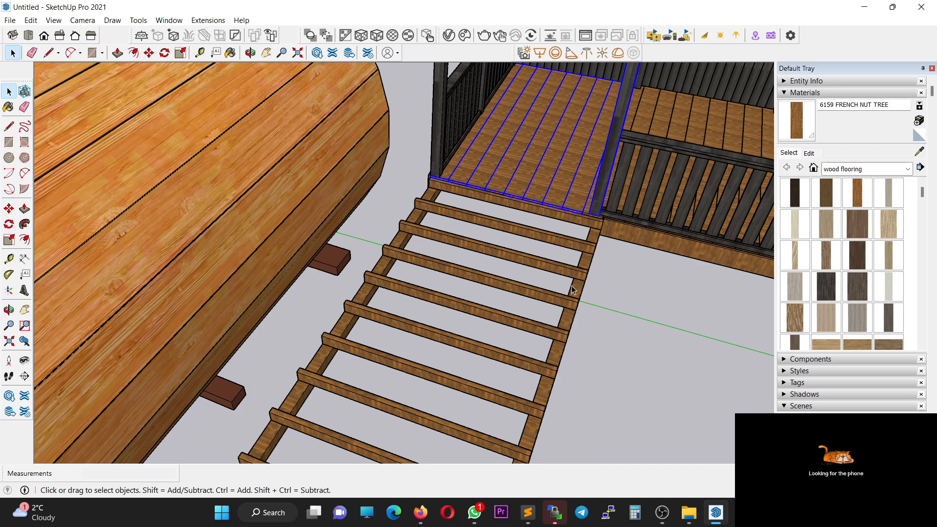
pyautogui.moveTo(573, 290); pyautogui.dragTo(650, 269, button='middle')
pyautogui.click(650, 269)
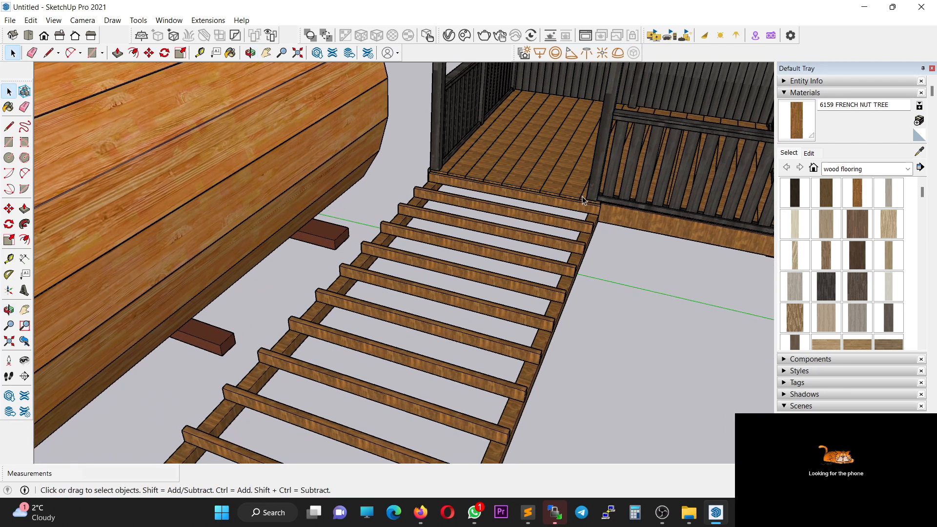
pyautogui.keyDown('ctrl'); pyautogui.click(588, 199); pyautogui.keyUp('ctrl')
pyautogui.keyDown('ctrl'); pyautogui.click(570, 195); pyautogui.keyUp('ctrl')
pyautogui.keyDown('ctrl'); pyautogui.click(551, 192); pyautogui.keyUp('ctrl')
pyautogui.keyDown('ctrl'); pyautogui.click(530, 187); pyautogui.keyUp('ctrl')
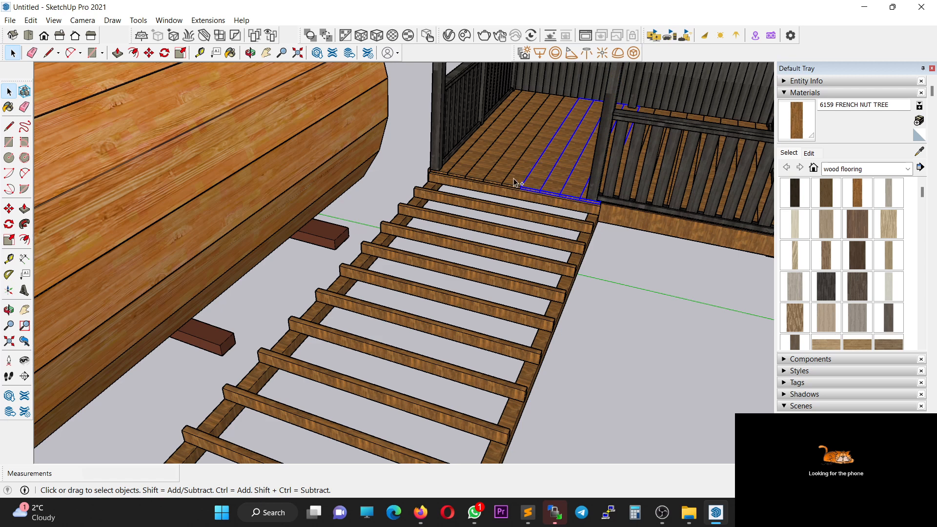
pyautogui.keyDown('ctrl'); pyautogui.click(512, 183); pyautogui.keyUp('ctrl')
pyautogui.keyDown('ctrl'); pyautogui.click(493, 178); pyautogui.keyUp('ctrl')
pyautogui.keyDown('ctrl'); pyautogui.click(474, 173); pyautogui.keyUp('ctrl')
pyautogui.keyDown('ctrl'); pyautogui.click(459, 167); pyautogui.keyUp('ctrl')
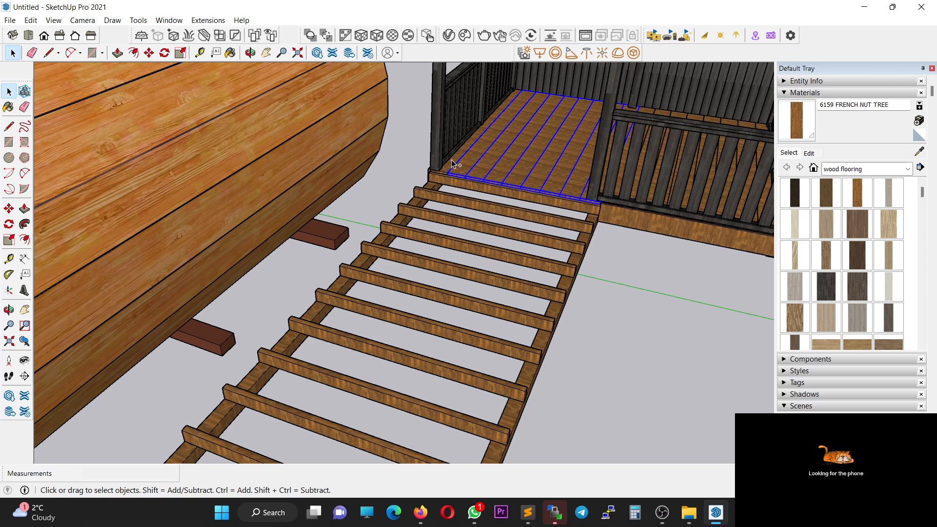
pyautogui.keyDown('ctrl'); pyautogui.click(451, 165); pyautogui.keyUp('ctrl')
pyautogui.click(620, 260)
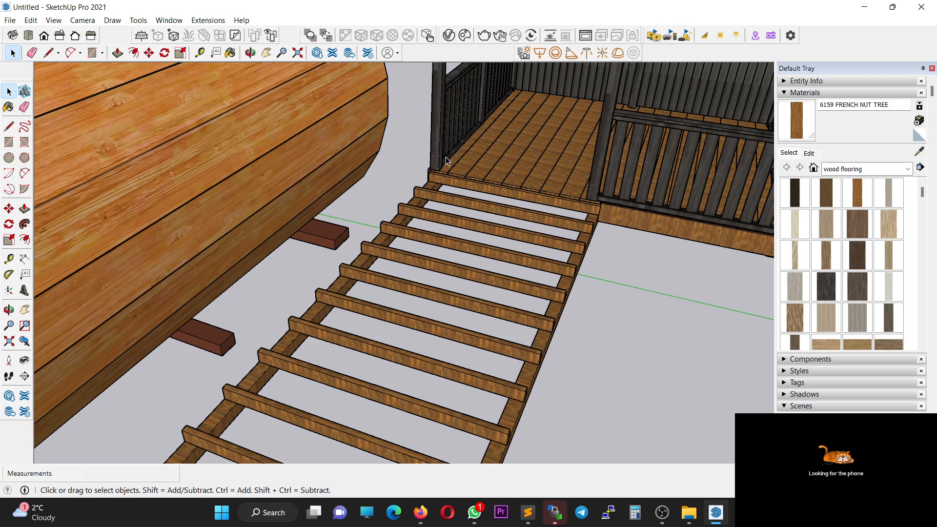
# Scale all the floor boards in the gazebo's open bay along the red axis, stretching them outward past the corner posts.
pyautogui.keyDown('ctrl'); pyautogui.click(448, 174); pyautogui.keyUp('ctrl')
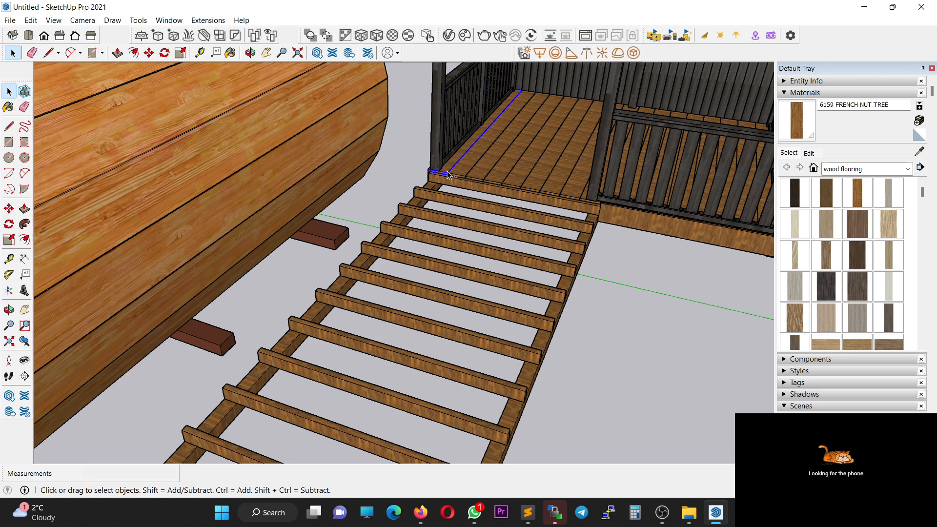
pyautogui.keyDown('ctrl'); pyautogui.click(476, 179); pyautogui.keyUp('ctrl')
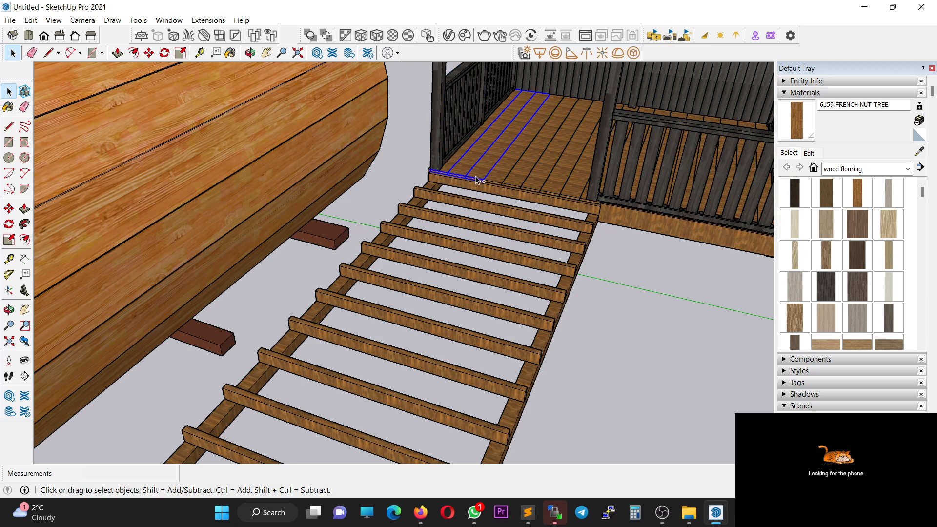
pyautogui.keyDown('ctrl'); pyautogui.click(458, 133); pyautogui.keyUp('ctrl')
pyautogui.keyDown('shift'); pyautogui.click(457, 130); pyautogui.keyUp('shift')
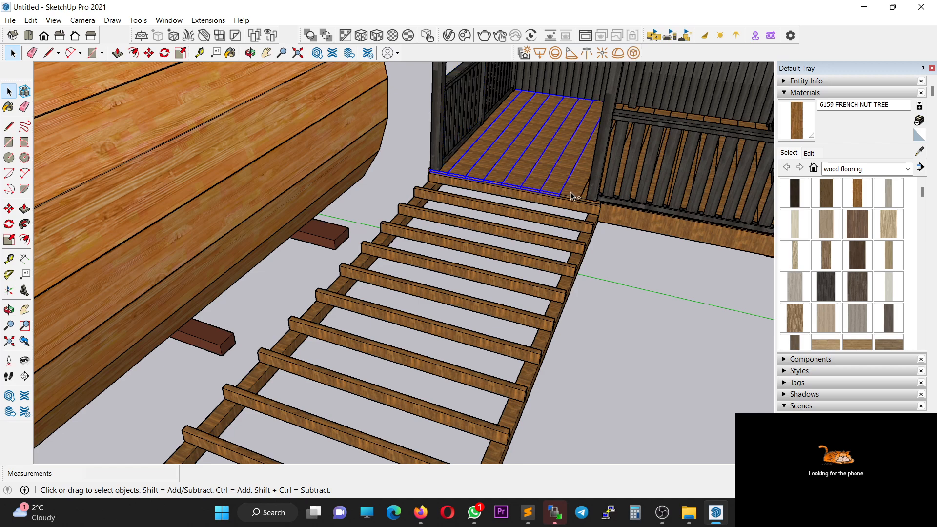
pyautogui.scroll(-3, 575, 296)
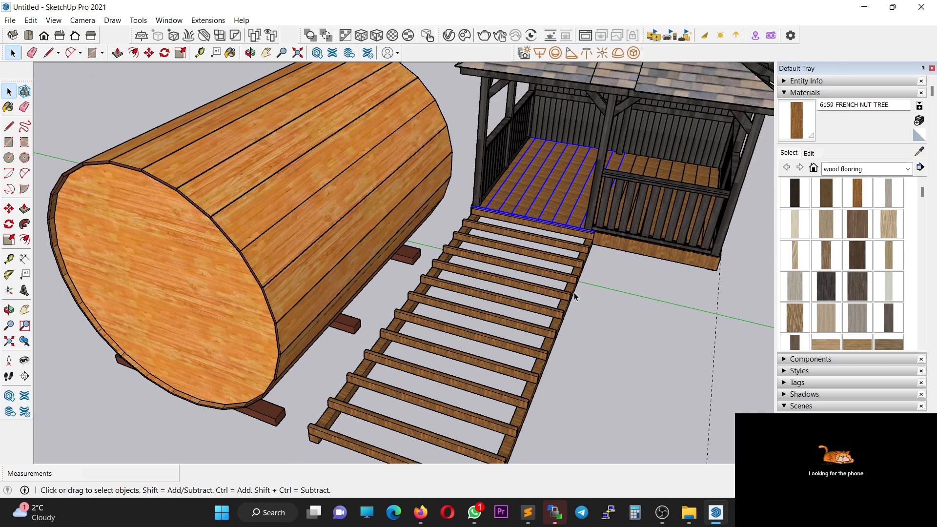
pyautogui.keyDown('shift'); pyautogui.moveTo(566, 318); pyautogui.dragTo(413, 62, button='middle'); pyautogui.keyUp('shift')
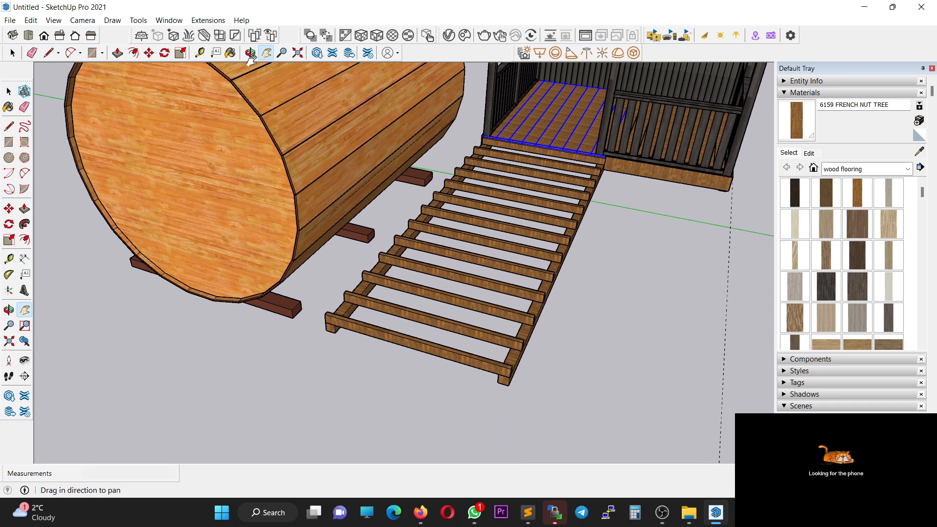
pyautogui.click(183, 55)
pyautogui.scroll(5, 549, 151)
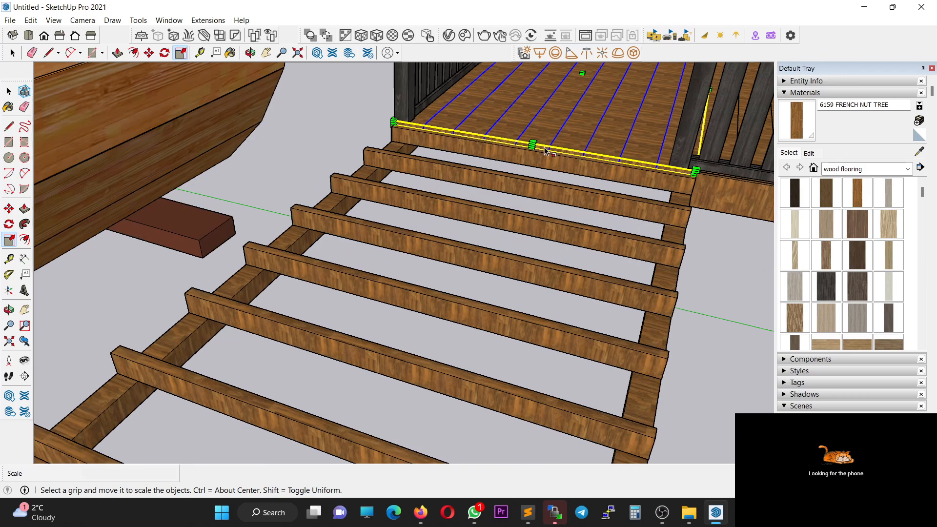
pyautogui.scroll(-6, 525, 146)
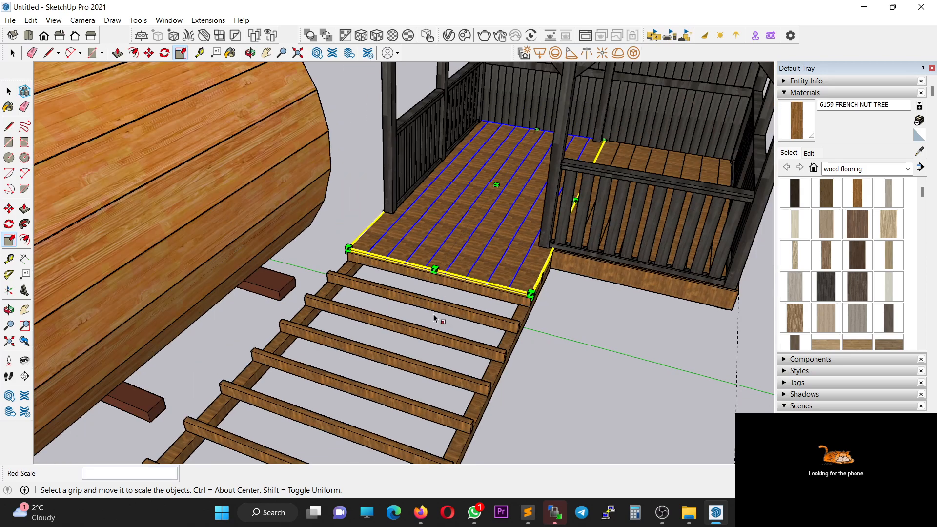
pyautogui.press('space')
# Scale the selected floor boards along the red axis by about 2.05, so they reach the outermost joist at the deck's free end.
pyautogui.keyDown('shift'); pyautogui.moveTo(382, 338); pyautogui.dragTo(529, 129, button='middle'); pyautogui.keyUp('shift')
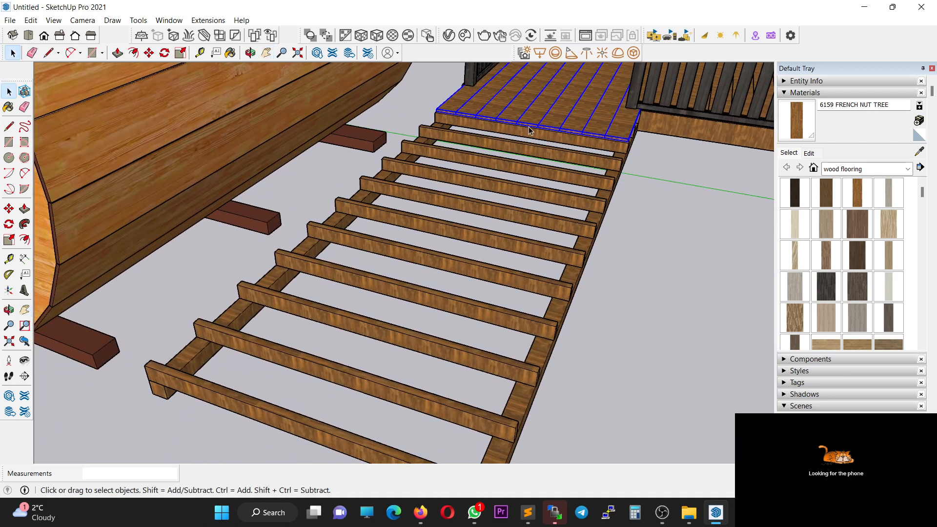
pyautogui.click(179, 55)
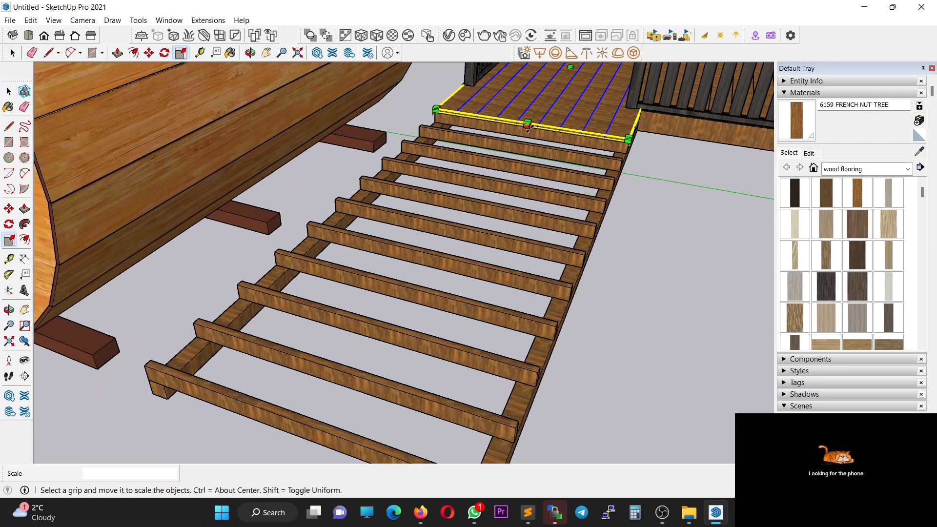
pyautogui.moveTo(528, 128); pyautogui.dragTo(301, 436)
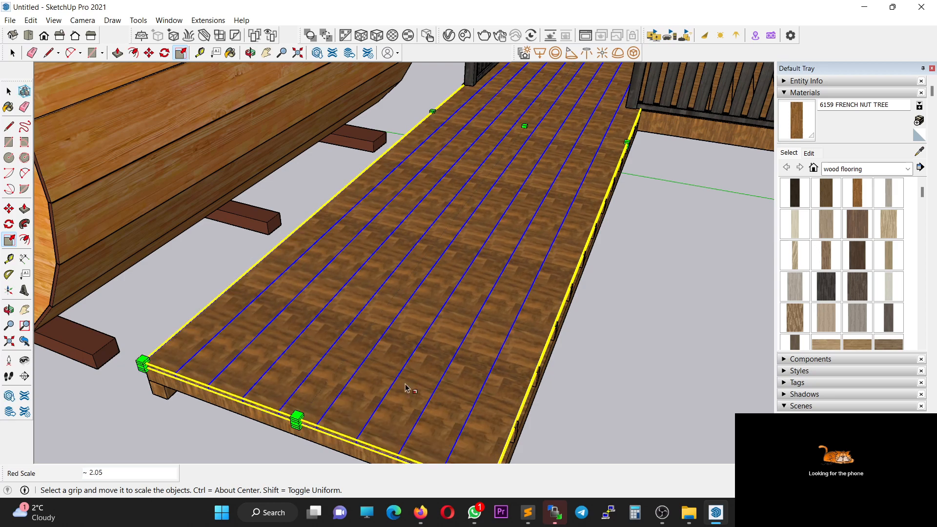
# Copy the gazebo's skirt board beside the deck to the lower outer corner of the deck's free end.
pyautogui.scroll(-3, 405, 388)
pyautogui.moveTo(629, 249); pyautogui.dragTo(565, 178, button='middle')
pyautogui.scroll(-5, 482, 183)
pyautogui.press('h')
pyautogui.scroll(3, 511, 187)
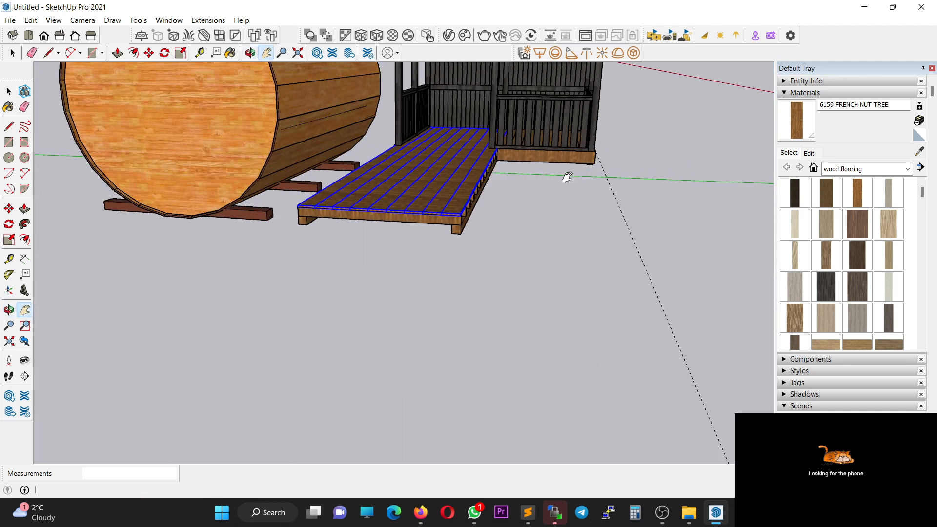
pyautogui.scroll(-2, 554, 188)
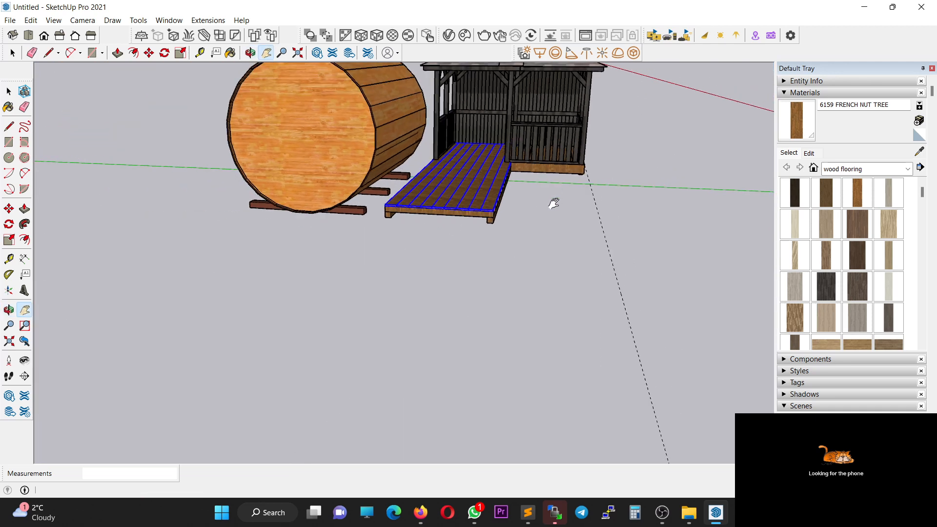
pyautogui.moveTo(559, 202); pyautogui.dragTo(150, 207, button='middle')
pyautogui.scroll(2, 406, 258)
pyautogui.scroll(2, 405, 258)
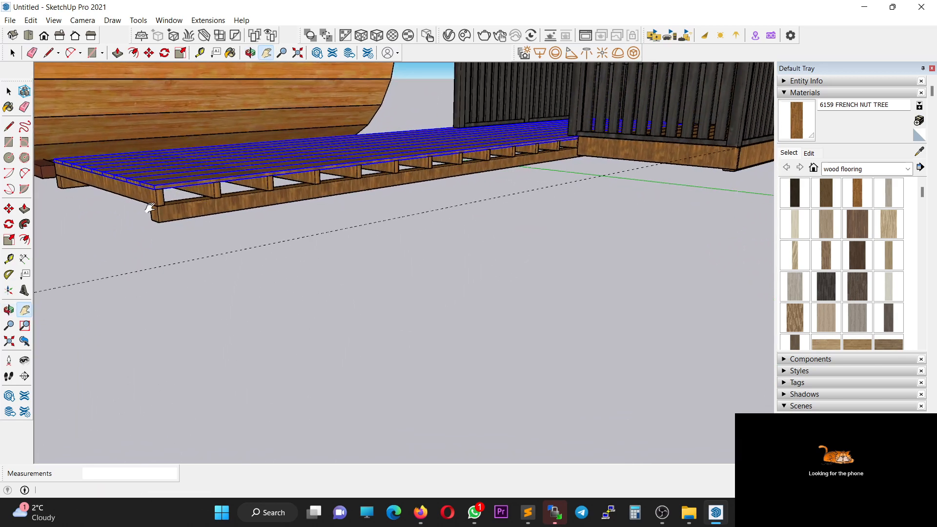
pyautogui.moveTo(73, 213); pyautogui.dragTo(439, 234, button='middle')
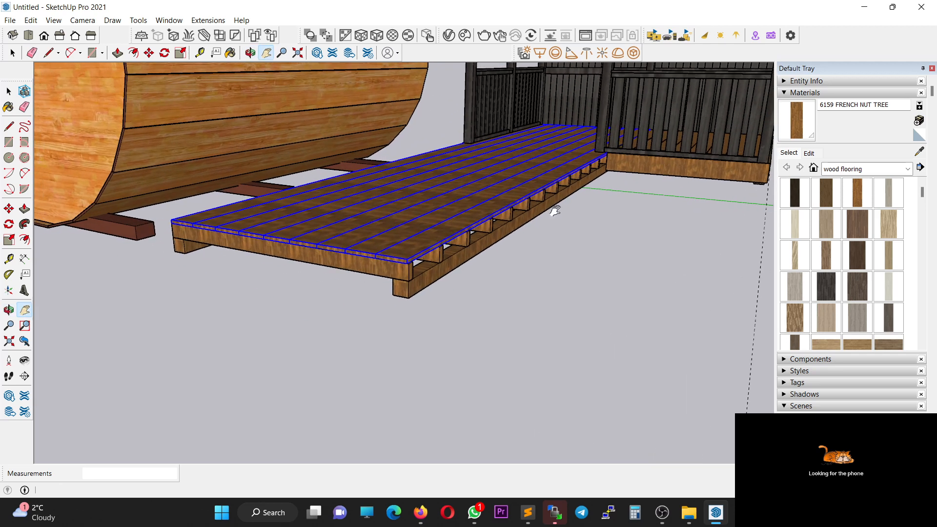
pyautogui.click(728, 177)
pyautogui.press('m')
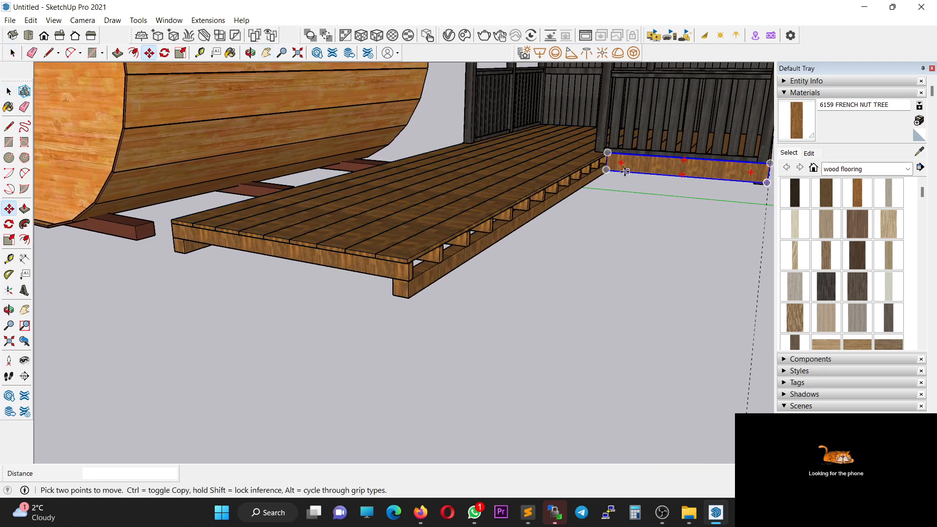
pyautogui.click(767, 183)
pyautogui.press('ctrl')
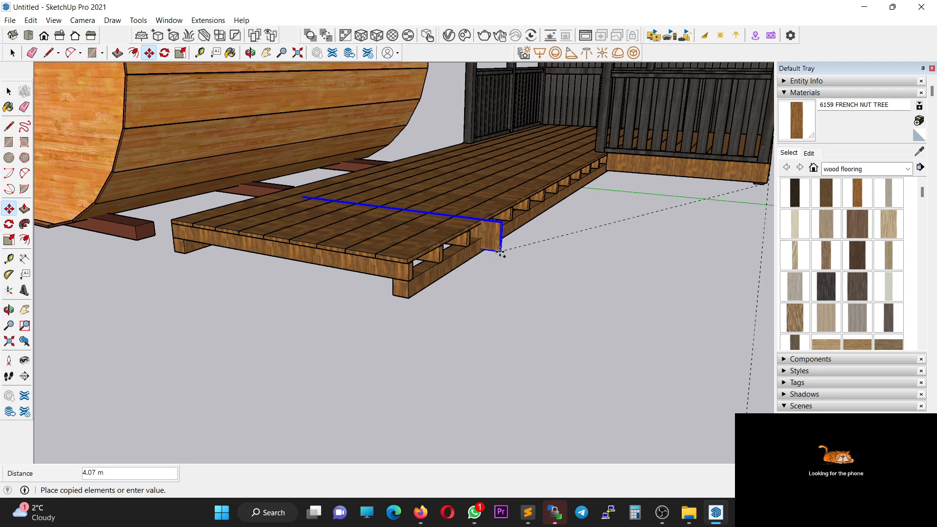
pyautogui.click(409, 297)
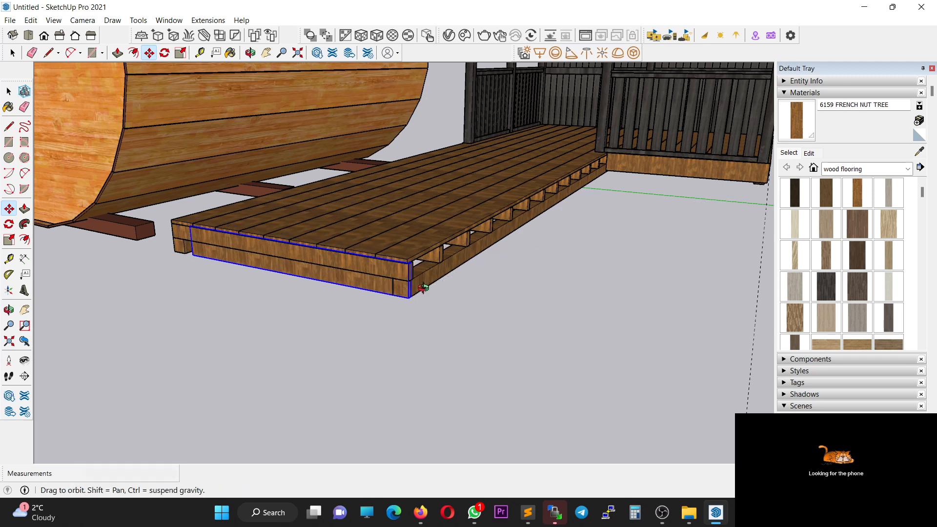
# Move the copied end skirt board so its upper inner corner meets the upper outer corner of the floor boards.
pyautogui.moveTo(418, 287); pyautogui.dragTo(226, 270, button='middle')
pyautogui.scroll(4, 233, 266)
pyautogui.scroll(2, 239, 265)
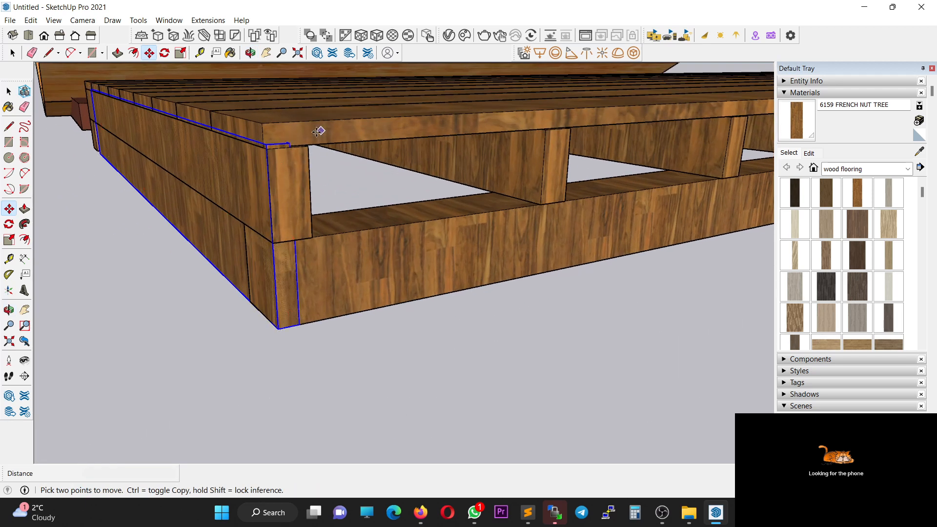
pyautogui.click(291, 144)
pyautogui.click(262, 123)
# Push/Pull the short end of the end skirt board about 0.19 m so it covers the deck's full width.
pyautogui.moveTo(176, 187); pyautogui.dragTo(489, 241, button='middle')
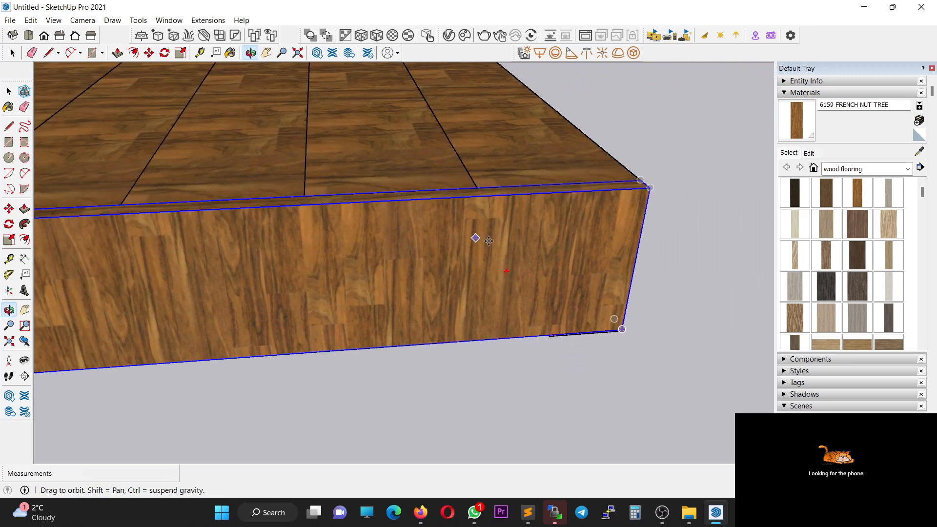
pyautogui.scroll(-5, 329, 250)
pyautogui.keyDown('shift'); pyautogui.moveTo(209, 280); pyautogui.dragTo(421, 268, button='middle'); pyautogui.keyUp('shift')
pyautogui.scroll(5, 420, 268)
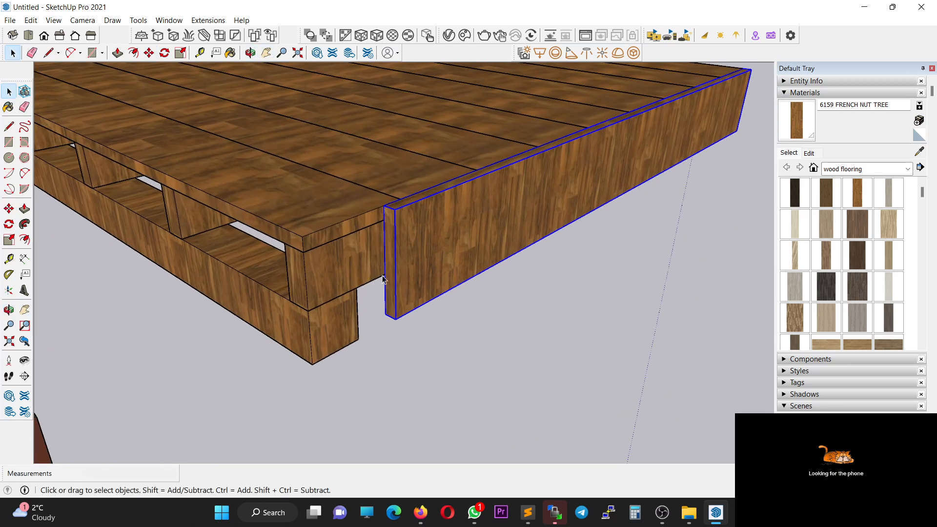
pyautogui.doubleClick(389, 270)
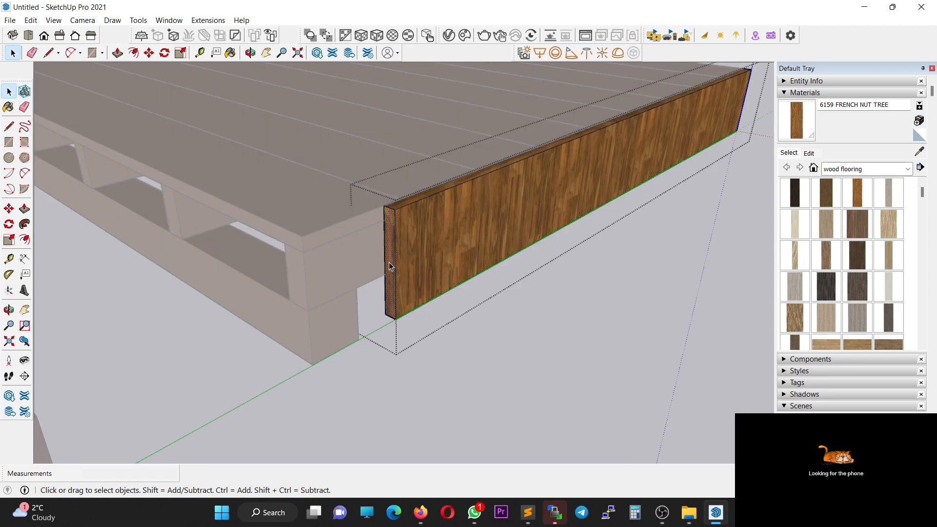
pyautogui.press('p')
pyautogui.click(389, 266)
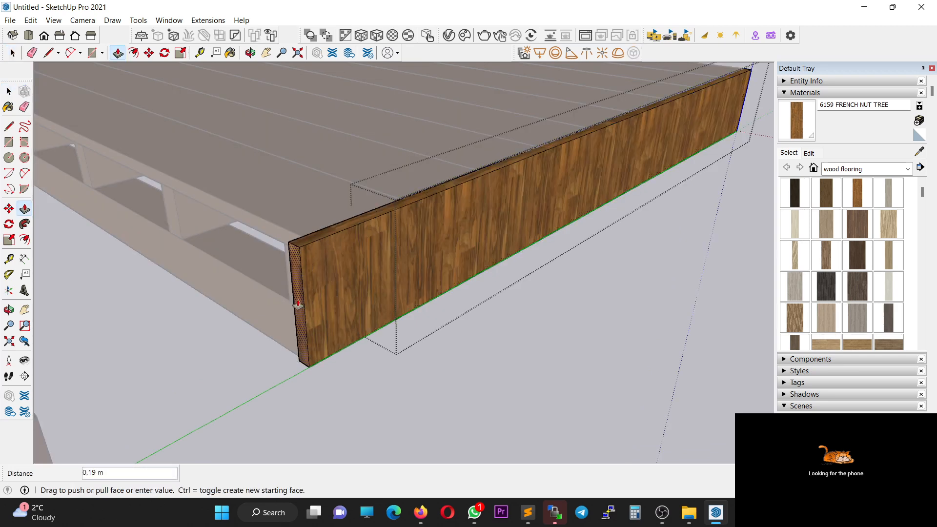
pyautogui.click(303, 253)
# Copy the gazebo's long-side skirt board about 5.12 m to the outer corner of the deck's open long side.
pyautogui.moveTo(414, 246); pyautogui.dragTo(237, 228, button='middle')
pyautogui.scroll(-3, 348, 271)
pyautogui.moveTo(498, 231); pyautogui.dragTo(393, 247, button='middle')
pyautogui.scroll(-4, 531, 239)
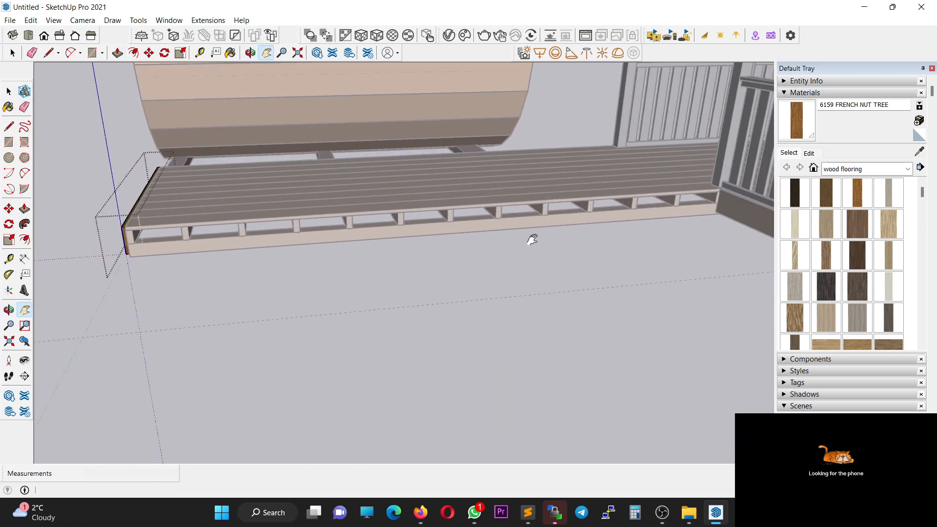
pyautogui.keyDown('shift'); pyautogui.moveTo(532, 258); pyautogui.dragTo(305, 218, button='middle'); pyautogui.keyUp('shift')
pyautogui.press('space')
pyautogui.click(551, 255)
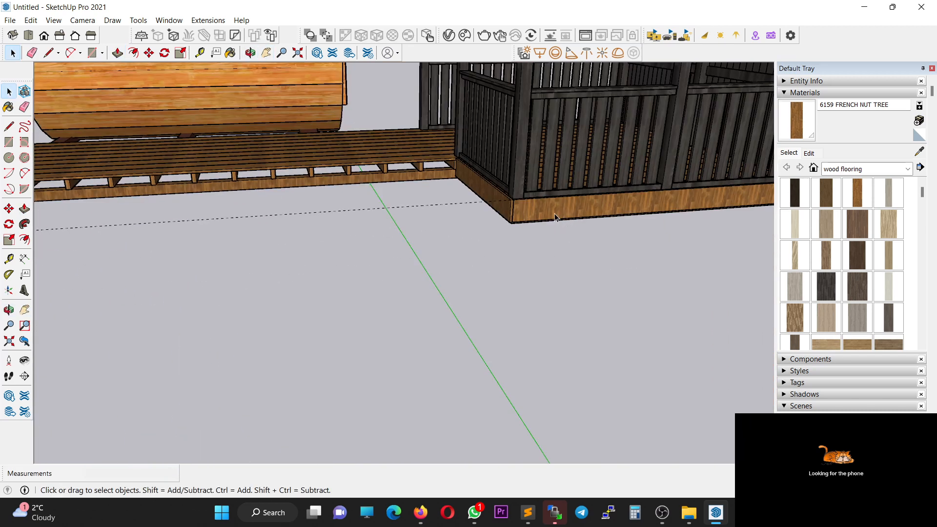
pyautogui.click(557, 212)
pyautogui.moveTo(487, 234); pyautogui.dragTo(566, 253, button='middle')
pyautogui.press('m')
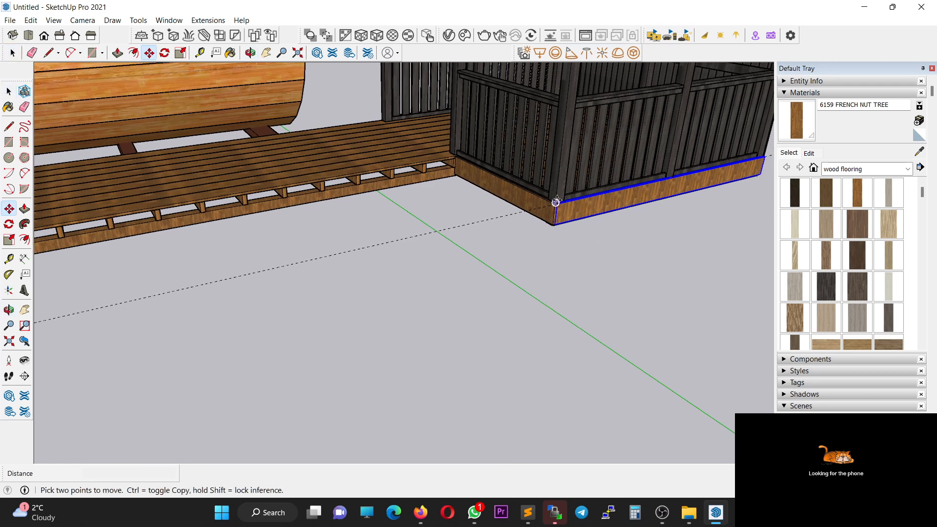
pyautogui.click(557, 201)
pyautogui.press('ctrl')
pyautogui.keyDown('shift'); pyautogui.moveTo(42, 237); pyautogui.dragTo(323, 243, button='middle'); pyautogui.keyUp('shift')
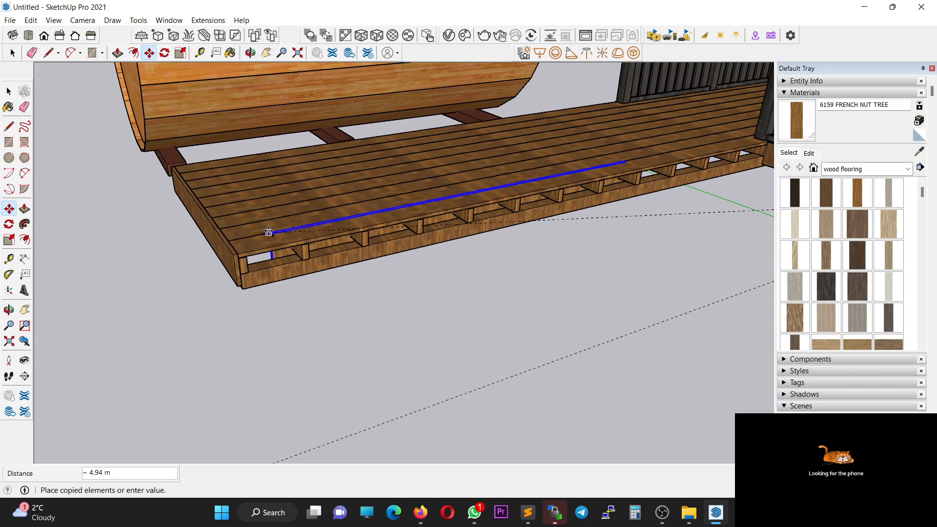
pyautogui.scroll(6, 252, 259)
pyautogui.click(207, 265)
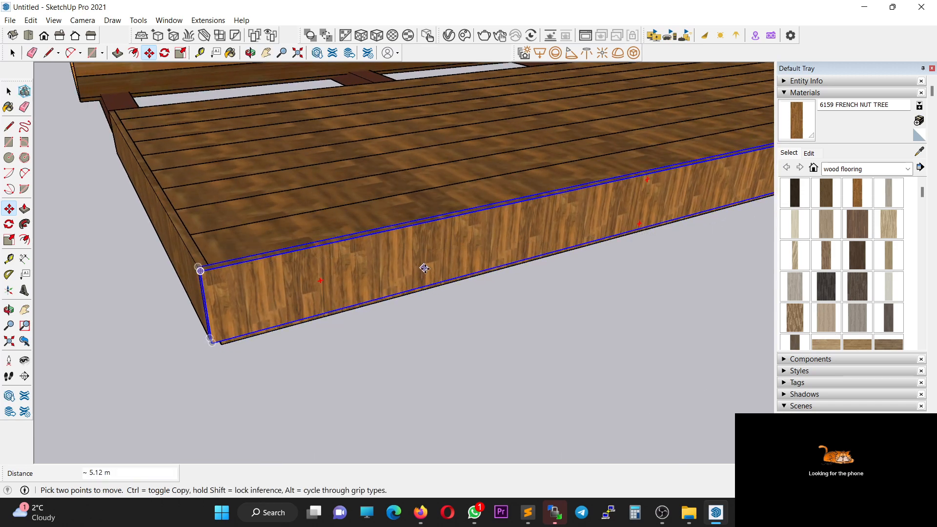
# Push/Pull the end face of the copied long skirt board along the deck until it meets the gazebo's base.
pyautogui.keyDown('shift'); pyautogui.moveTo(426, 265); pyautogui.dragTo(271, 182, button='middle'); pyautogui.keyUp('shift')
pyautogui.scroll(3, 294, 230)
pyautogui.moveTo(294, 229); pyautogui.dragTo(199, 209, button='middle')
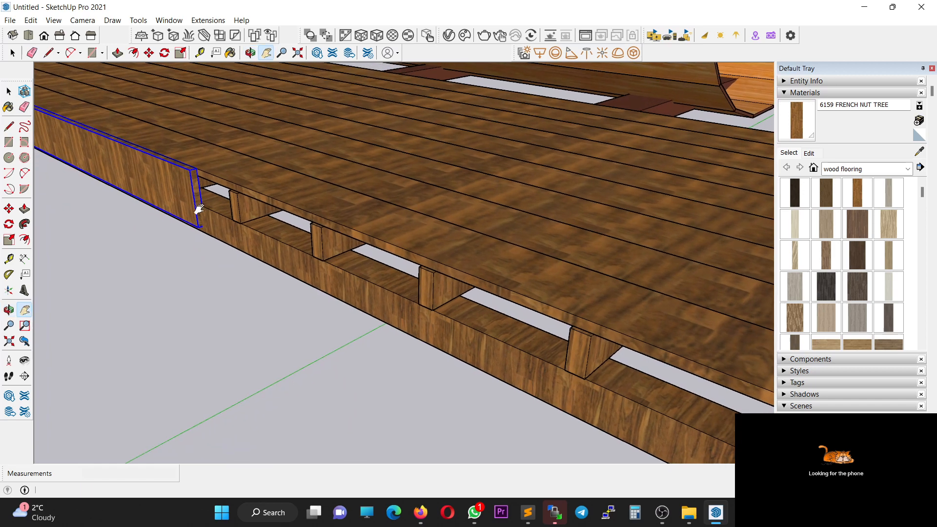
pyautogui.moveTo(274, 224); pyautogui.dragTo(268, 195, button='middle')
pyautogui.doubleClick(268, 195)
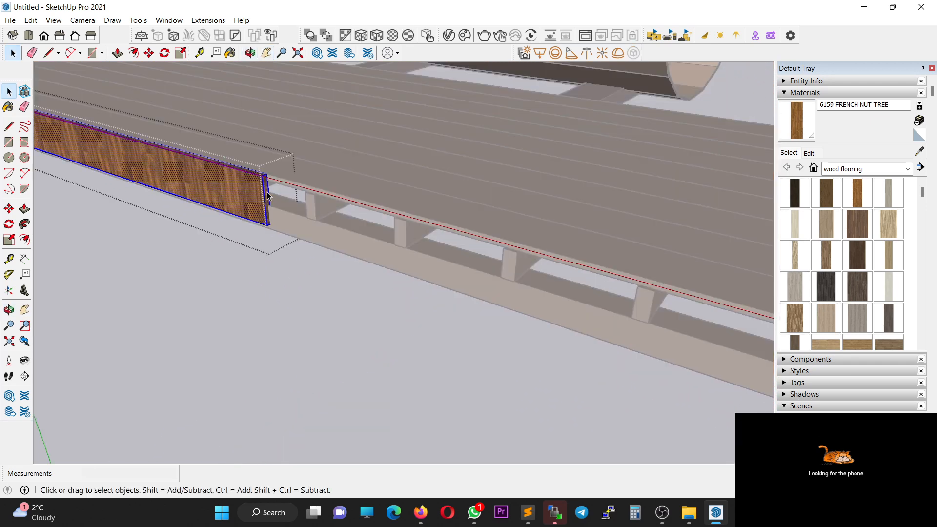
pyautogui.press('p')
pyautogui.moveTo(268, 199); pyautogui.dragTo(715, 338)
pyautogui.keyDown('shift'); pyautogui.moveTo(724, 352); pyautogui.dragTo(197, 130, button='middle'); pyautogui.keyUp('shift')
pyautogui.scroll(1, 232, 149)
pyautogui.press('p')
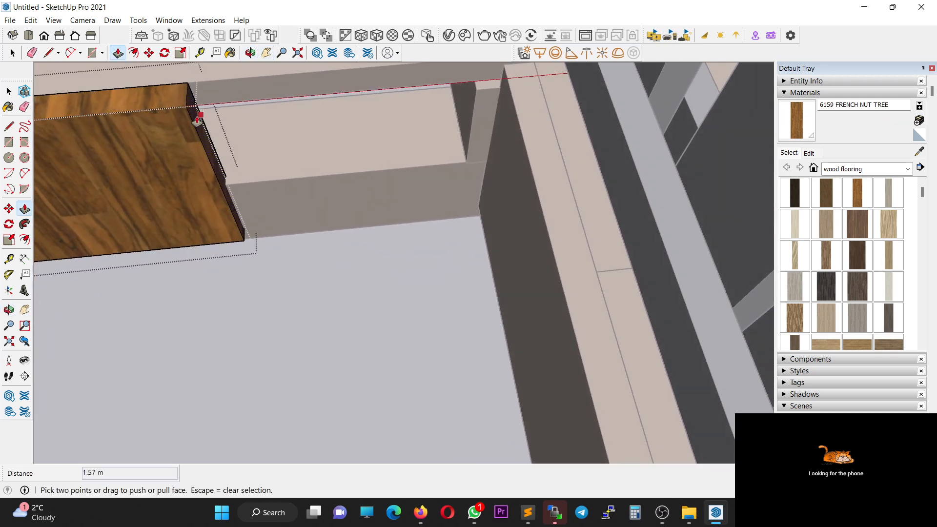
pyautogui.click(200, 113)
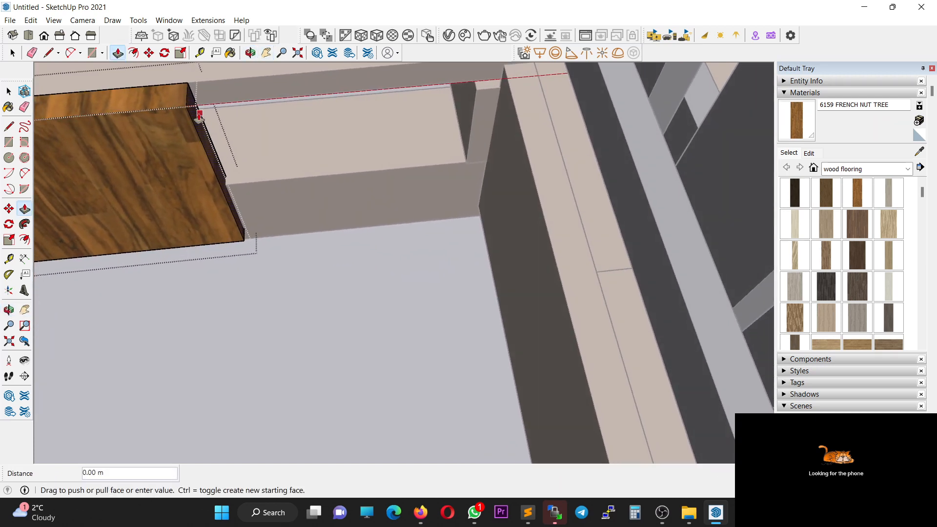
pyautogui.click(537, 77)
# Examine the skirted deck and its junction with the gazebo from above and from the side.
pyautogui.scroll(-5, 263, 194)
pyautogui.keyDown('shift'); pyautogui.moveTo(207, 222); pyautogui.dragTo(743, 243, button='middle'); pyautogui.keyUp('shift')
pyautogui.moveTo(265, 234); pyautogui.dragTo(410, 263, button='middle')
pyautogui.scroll(-2, 409, 264)
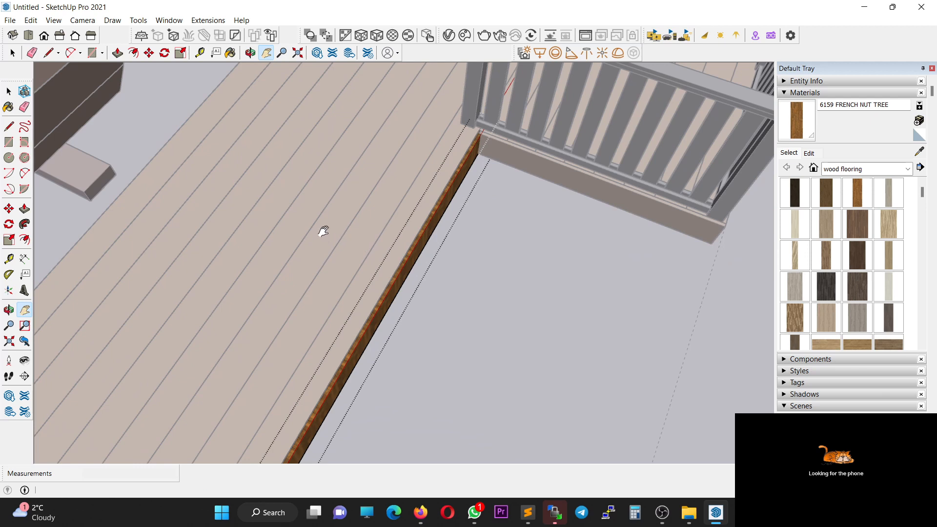
pyautogui.moveTo(314, 245); pyautogui.dragTo(391, 228, button='middle')
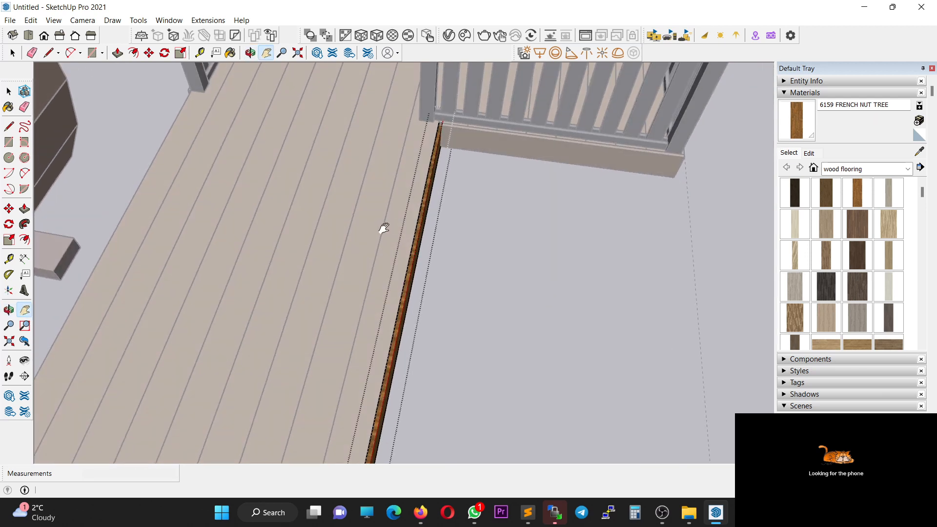
pyautogui.moveTo(469, 288); pyautogui.dragTo(636, 291, button='middle')
pyautogui.scroll(-3, 264, 267)
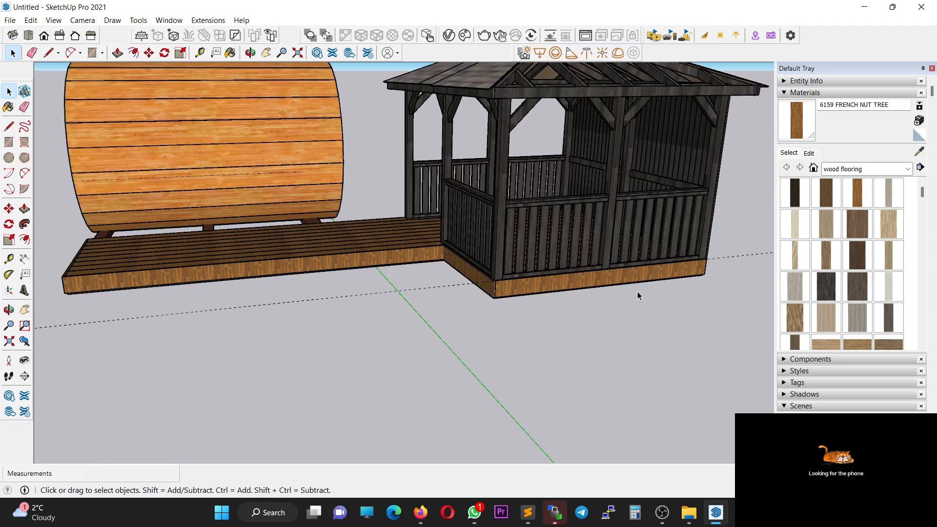
# Try copying the gazebo's two long-side railing panels and the post between them onto the deck's open edge, and delete the copy.
pyautogui.click(661, 239)
pyautogui.keyDown('shift'); pyautogui.click(592, 235); pyautogui.keyUp('shift')
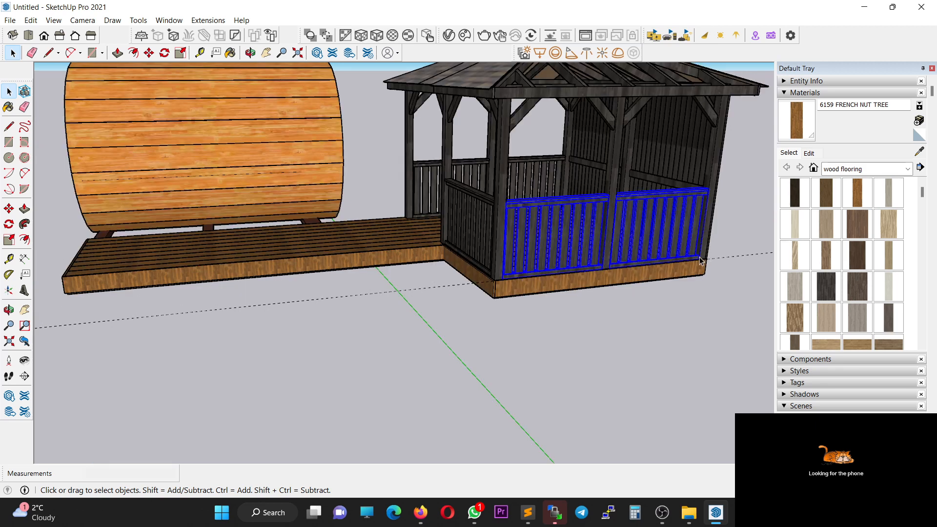
pyautogui.press('m')
pyautogui.press('ctrl')
pyautogui.click(613, 166)
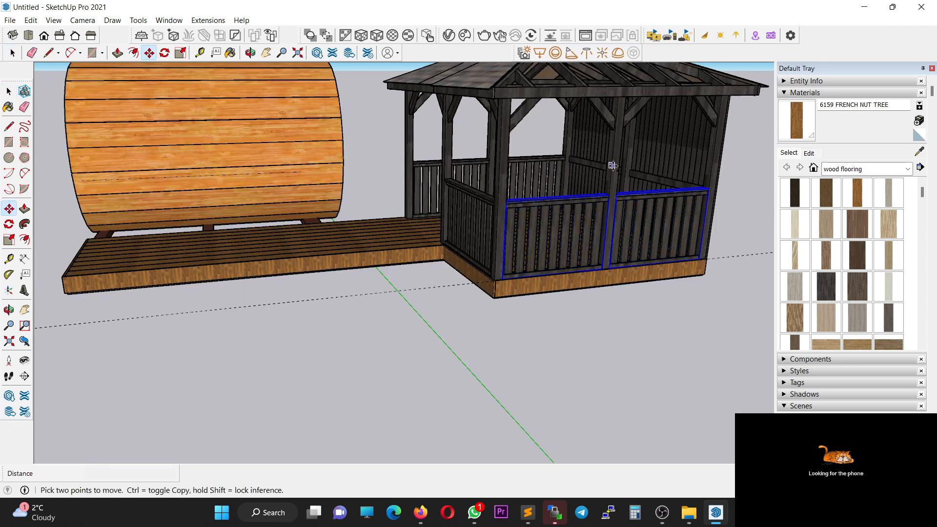
pyautogui.press('space')
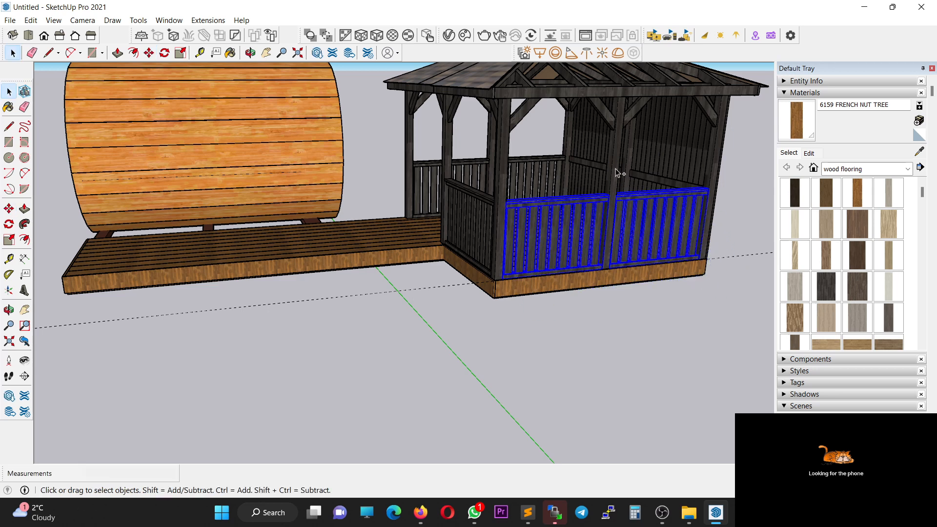
pyautogui.press('m')
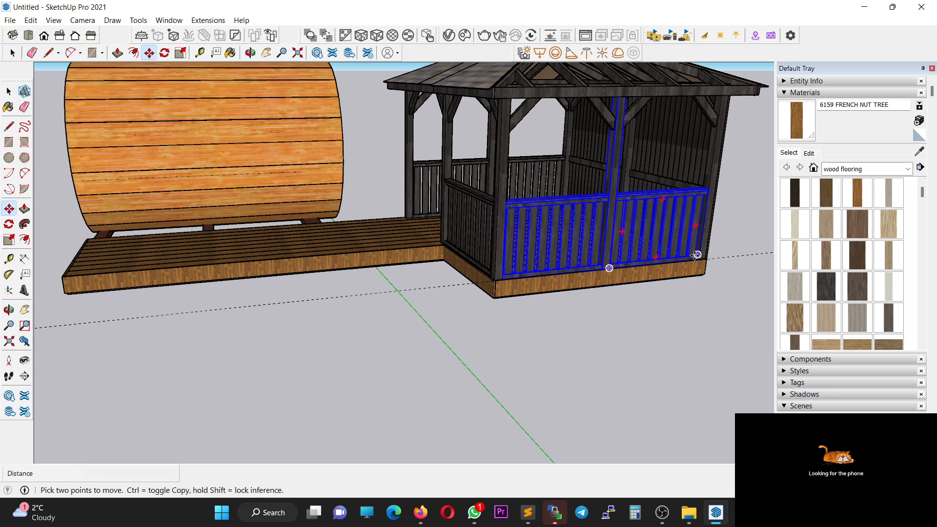
pyautogui.press('ctrl')
pyautogui.click(695, 258)
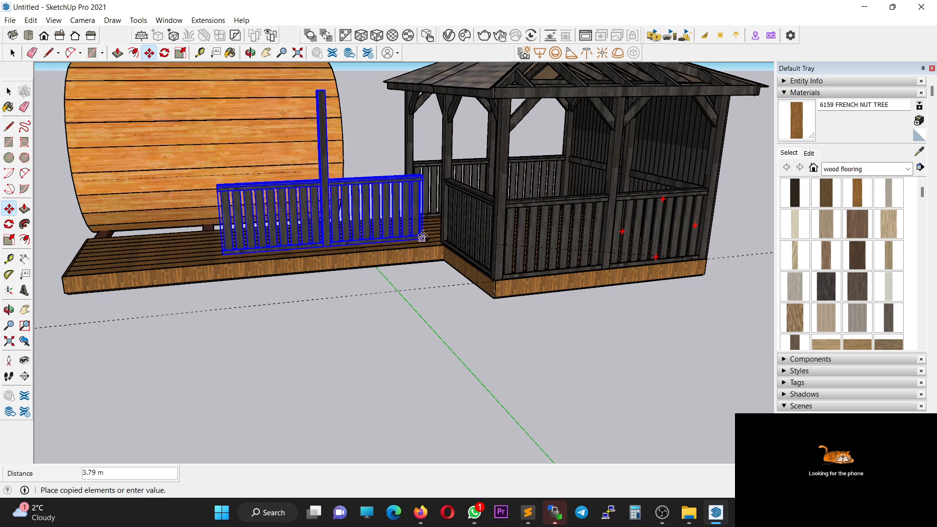
pyautogui.moveTo(440, 243); pyautogui.dragTo(326, 244, button='middle')
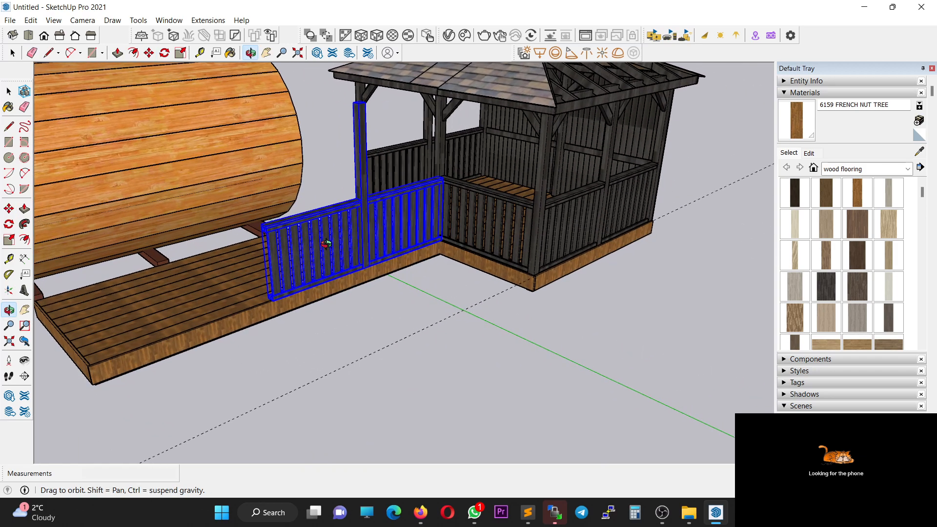
pyautogui.press('Delete')
# Copy a single railing panel from the gazebo's long side about 1.96 m outward onto the open ground.
pyautogui.moveTo(585, 267); pyautogui.dragTo(572, 236, button='middle')
pyautogui.click(572, 237)
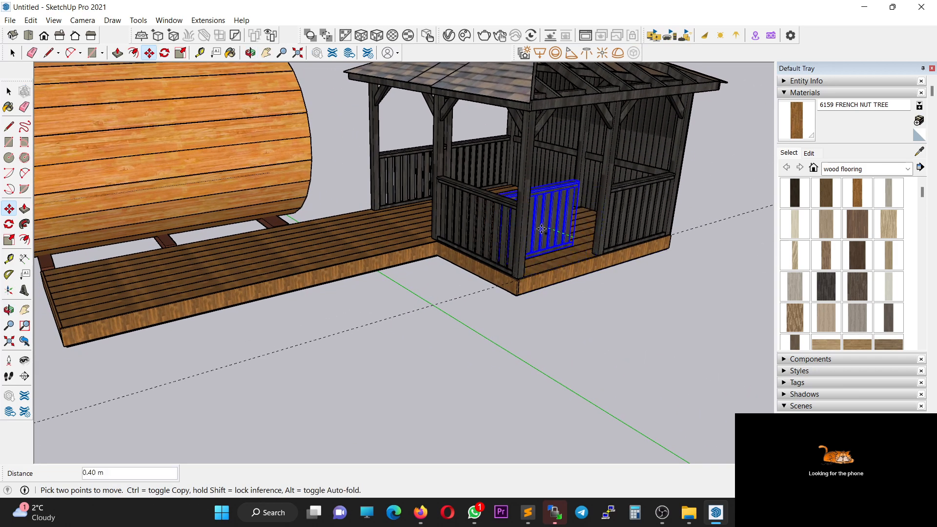
pyautogui.click(678, 297)
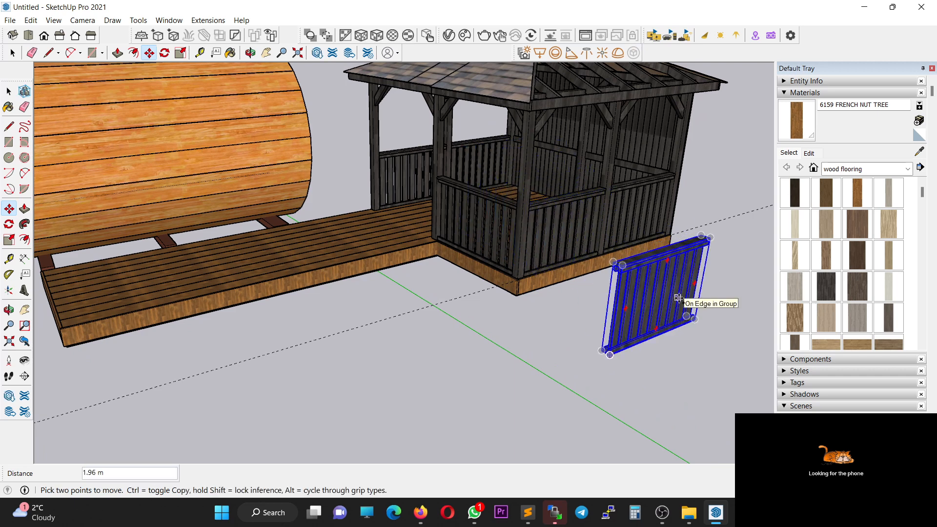
# Undo the single panel copy and copy the gazebo's two long-side railing panels with their two posts onto the deck's open edge, against the gazebo.
pyautogui.hotkey('ctrl', 'z')
pyautogui.press('space')
pyautogui.click(525, 245)
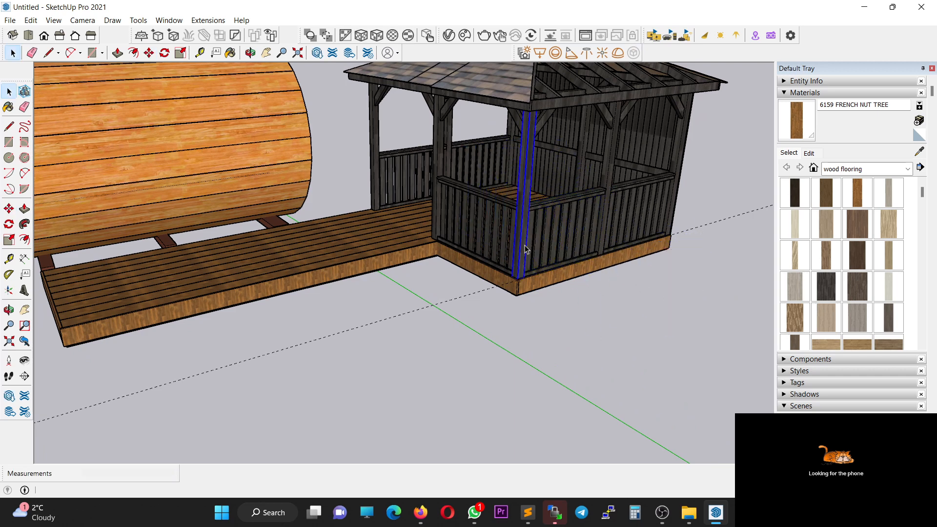
pyautogui.keyDown('ctrl'); pyautogui.click(580, 247); pyautogui.keyUp('ctrl')
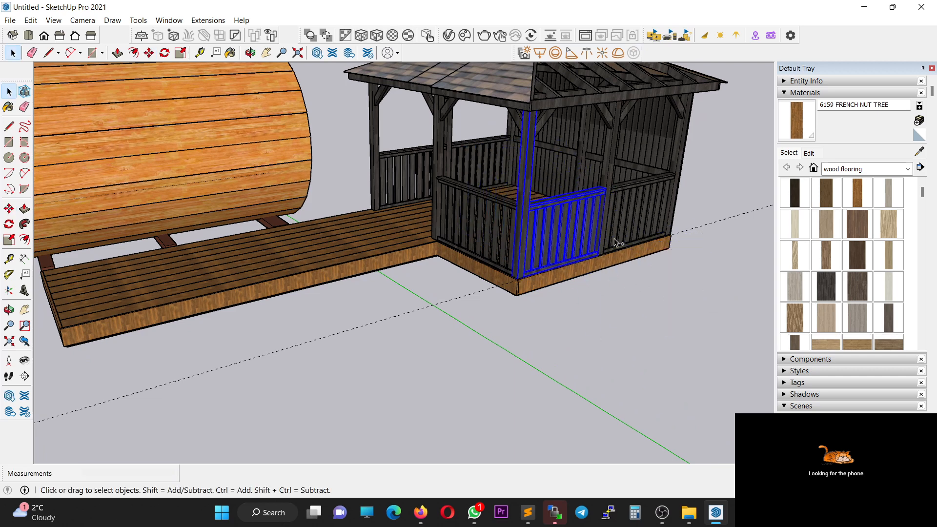
pyautogui.keyDown('ctrl'); pyautogui.click(646, 208); pyautogui.keyUp('ctrl')
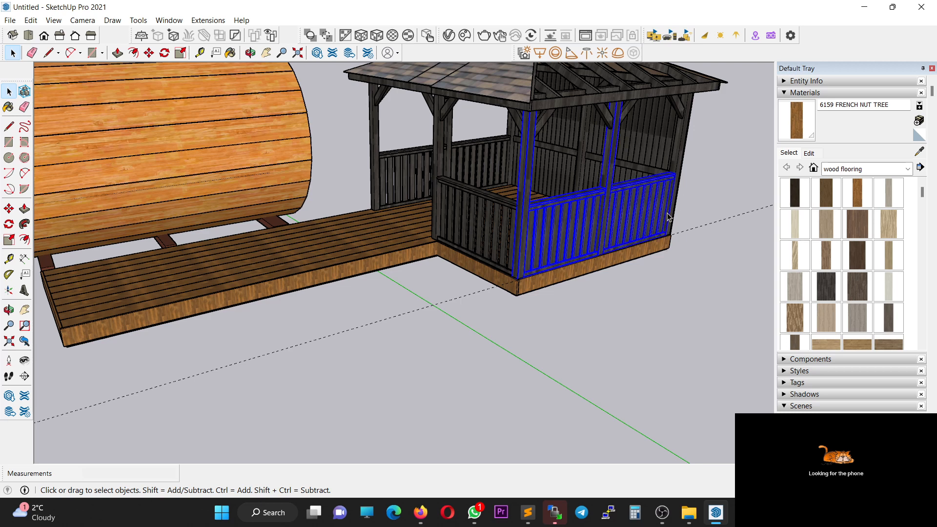
pyautogui.press('m')
pyautogui.click(667, 236)
pyautogui.press('ctrl')
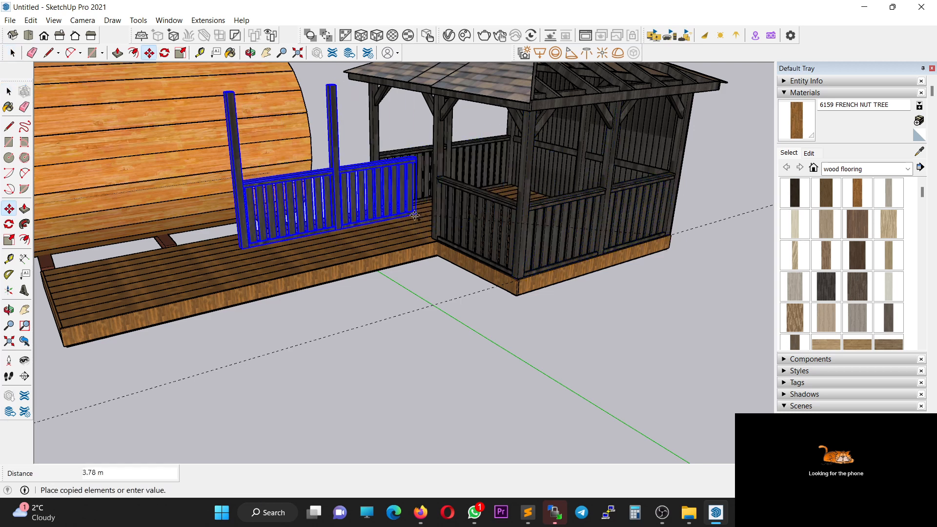
pyautogui.scroll(10, 434, 242)
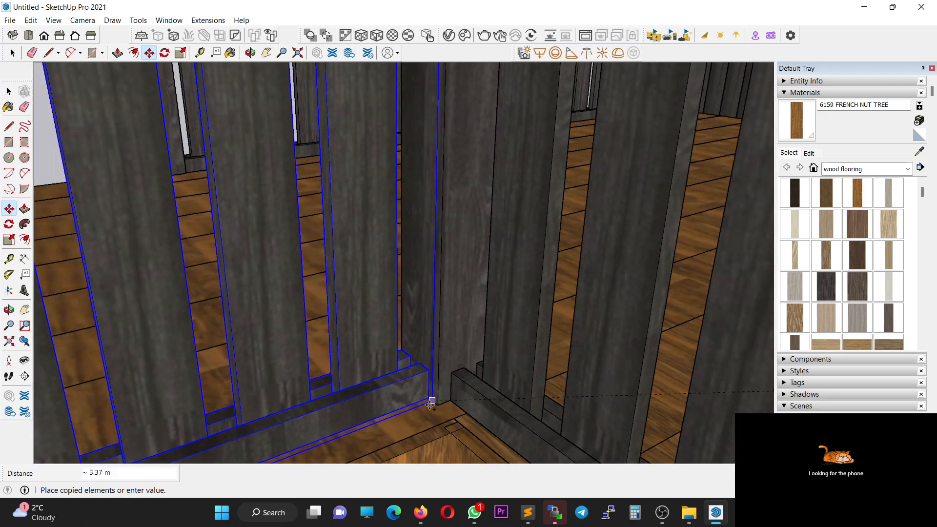
pyautogui.click(434, 404)
pyautogui.moveTo(287, 329); pyautogui.dragTo(434, 189, button='middle')
pyautogui.scroll(-15, 434, 190)
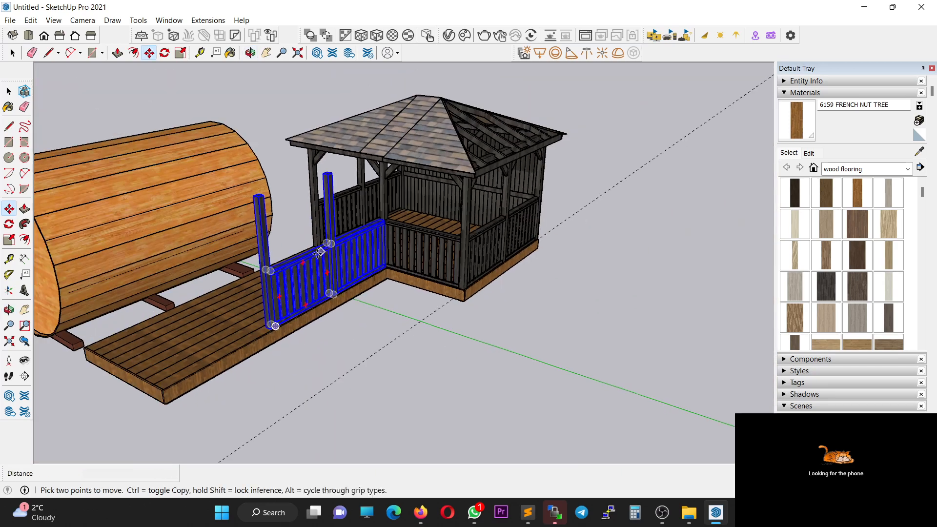
# Copy the deck's outer railing panel and its end post 1.45 m further along the open edge, away from the gazebo.
pyautogui.keyDown('shift'); pyautogui.moveTo(265, 290); pyautogui.dragTo(214, 253, button='middle'); pyautogui.keyUp('shift')
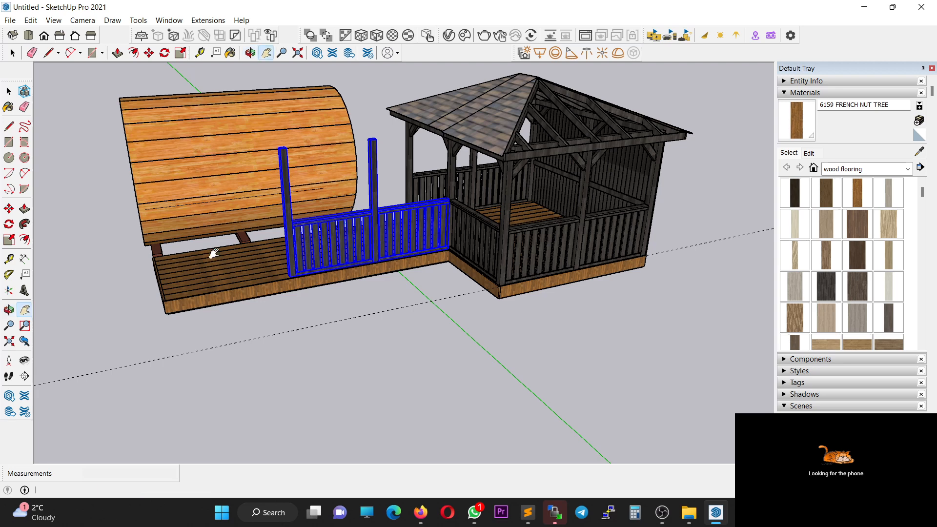
pyautogui.scroll(3, 214, 253)
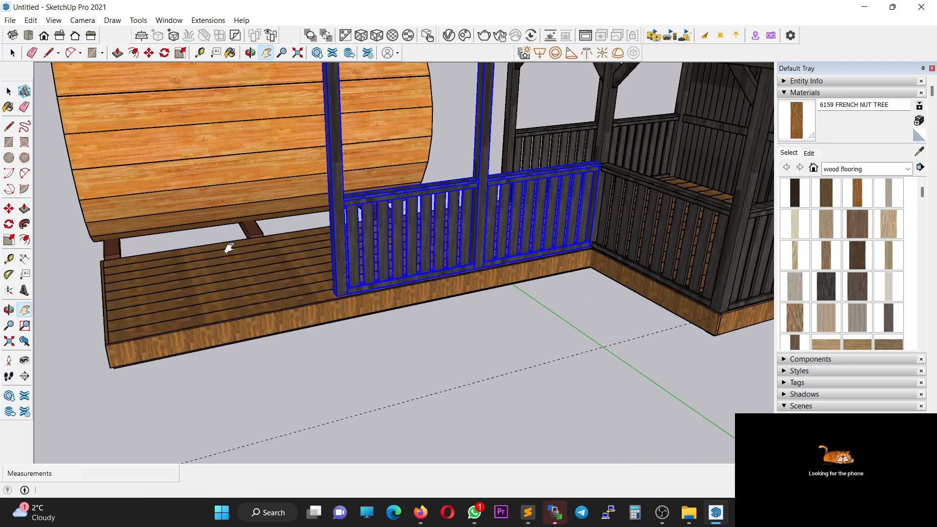
pyautogui.click(435, 273)
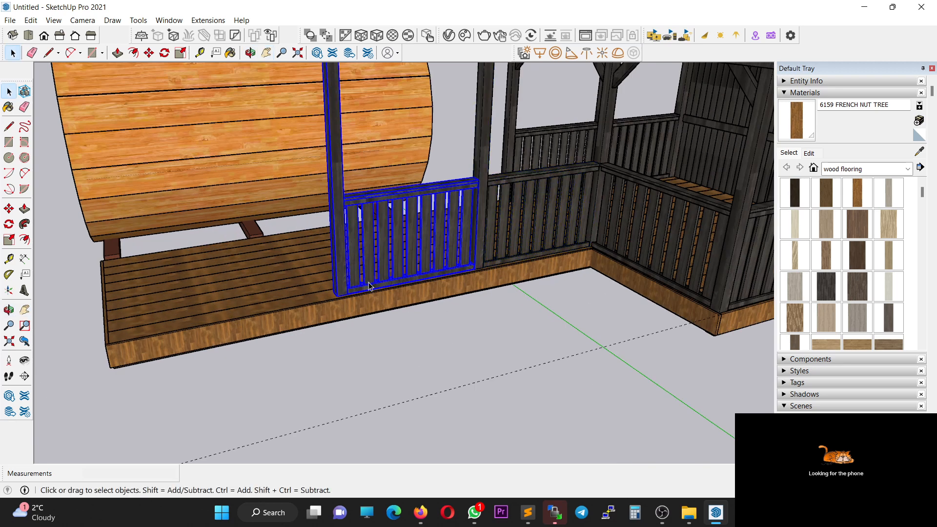
pyautogui.press('m')
pyautogui.press('ctrl')
pyautogui.click(474, 270)
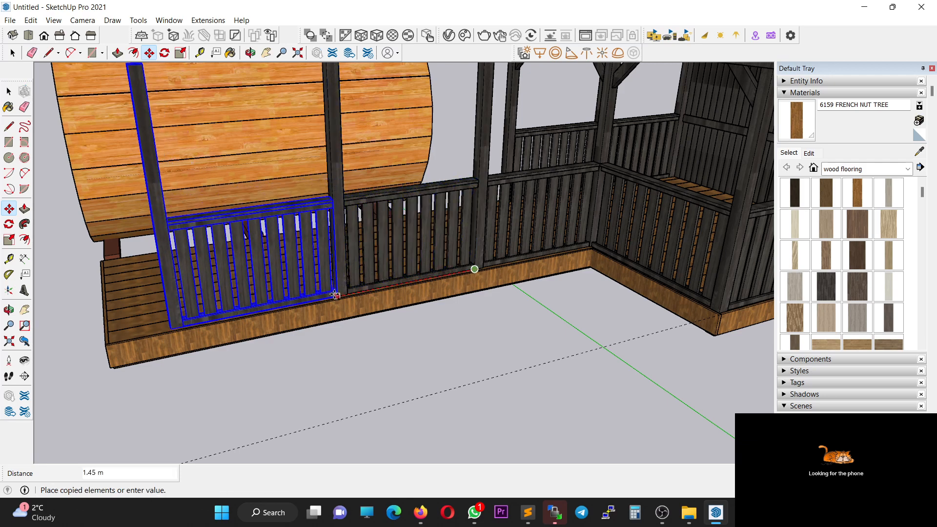
pyautogui.scroll(5, 336, 295)
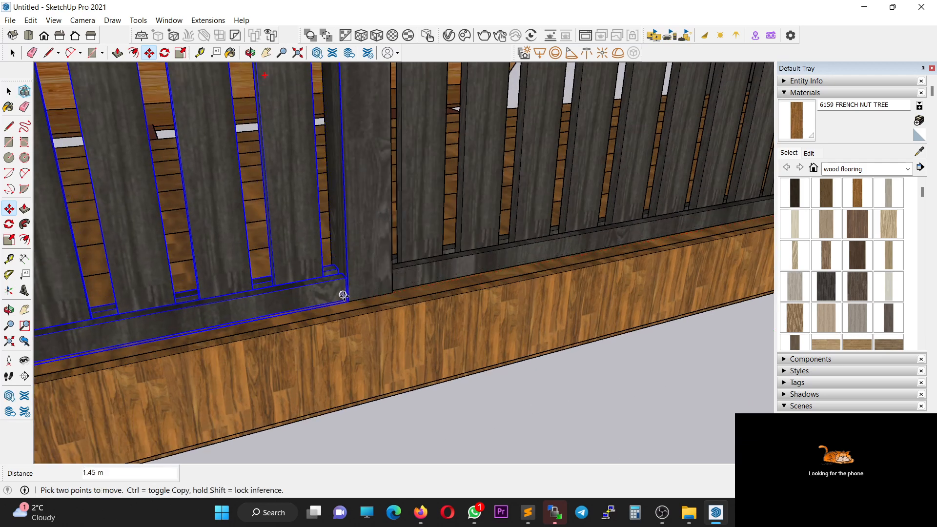
pyautogui.moveTo(303, 295); pyautogui.dragTo(337, 293, button='middle')
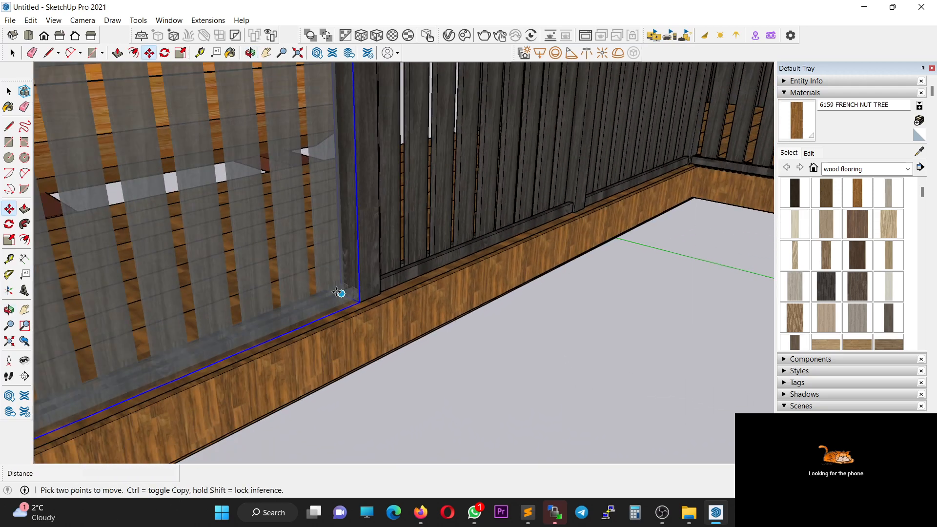
pyautogui.scroll(-5, 338, 293)
pyautogui.moveTo(264, 275); pyautogui.dragTo(407, 299, button='middle')
pyautogui.press('space')
pyautogui.click(421, 312)
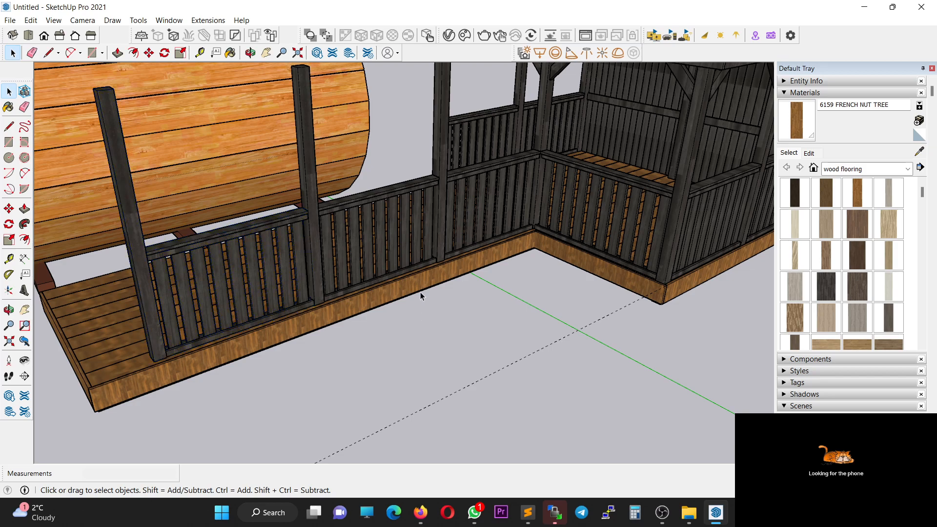
# Scale the deck railing's three tall posts to about 0.40 of their height, level with the underside of the railing caps.
pyautogui.scroll(-3, 407, 239)
pyautogui.scroll(1, 376, 208)
pyautogui.moveTo(375, 210); pyautogui.dragTo(378, 160, button='middle')
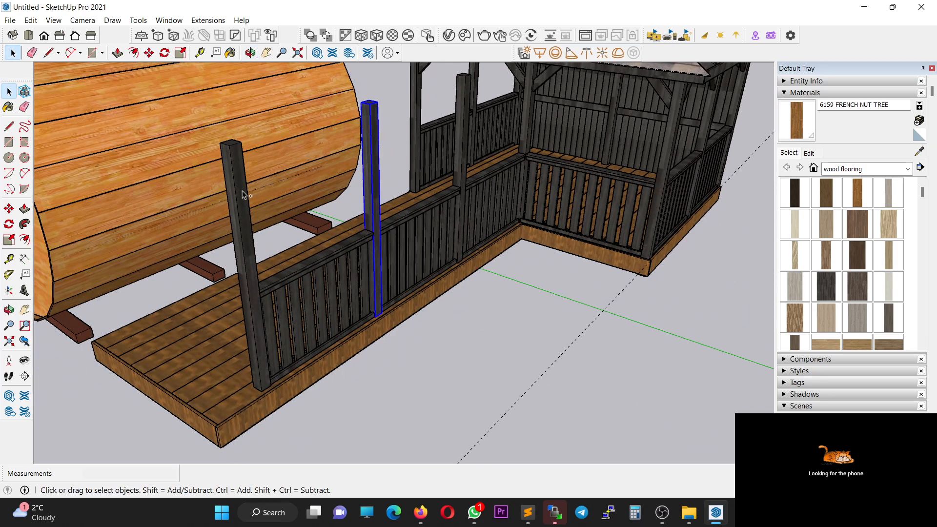
pyautogui.keyDown('shift'); pyautogui.click(463, 142); pyautogui.keyUp('shift')
pyautogui.moveTo(463, 141); pyautogui.dragTo(429, 205, button='middle')
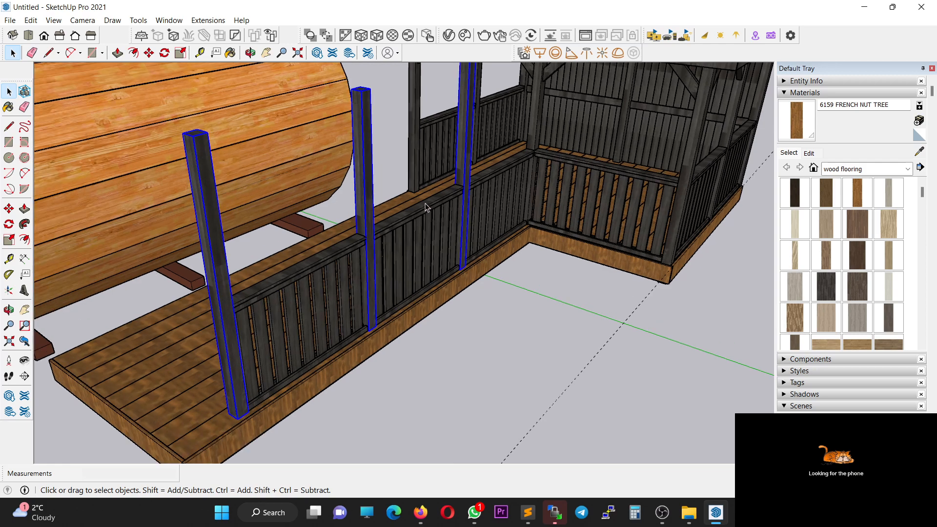
pyautogui.scroll(-2, 425, 207)
pyautogui.keyDown('shift'); pyautogui.moveTo(395, 156); pyautogui.dragTo(400, 199, button='middle'); pyautogui.keyUp('shift')
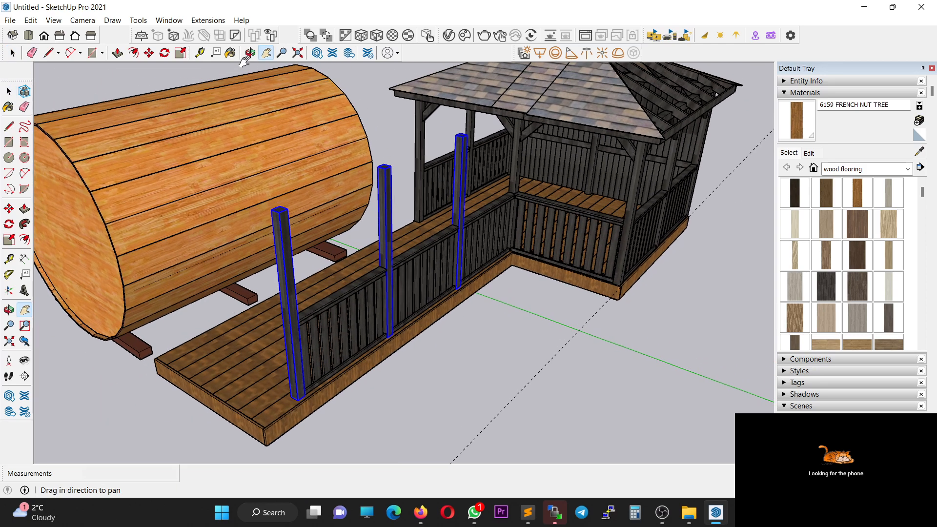
pyautogui.click(185, 54)
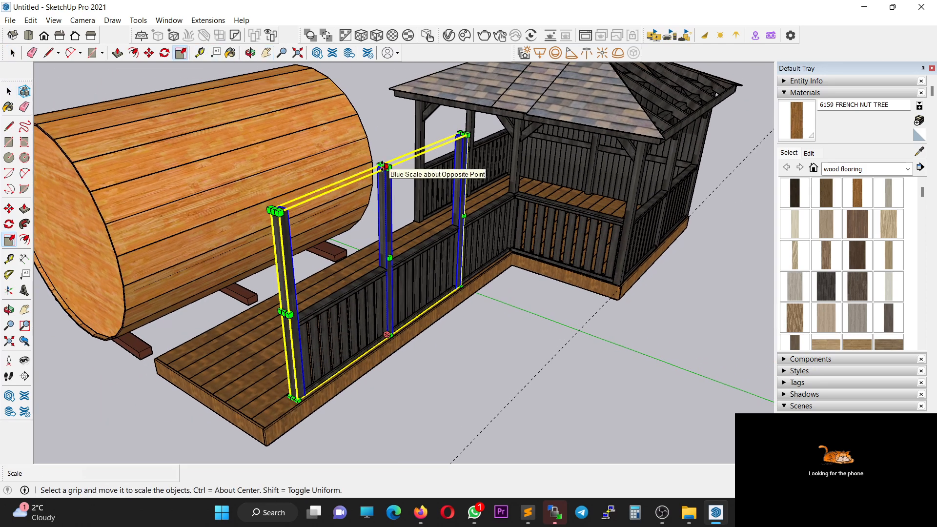
pyautogui.moveTo(382, 167); pyautogui.dragTo(399, 267)
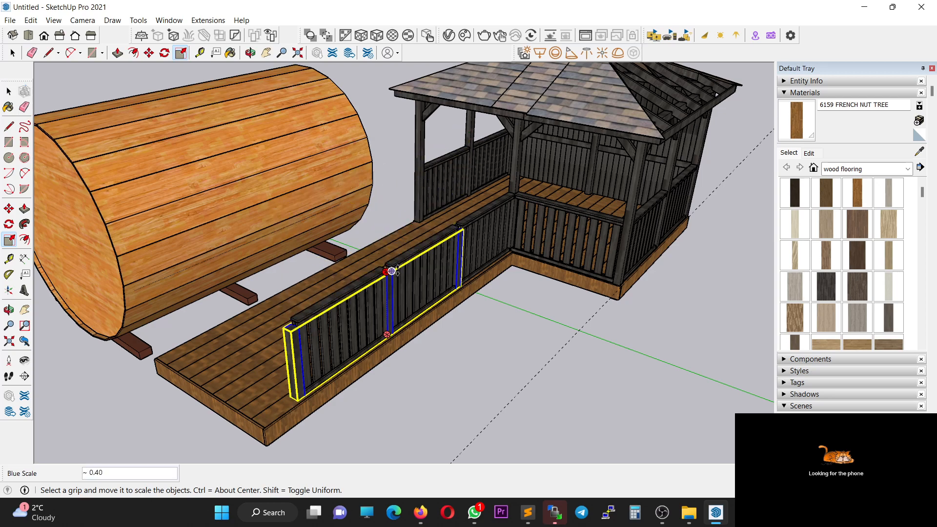
pyautogui.scroll(10, 395, 270)
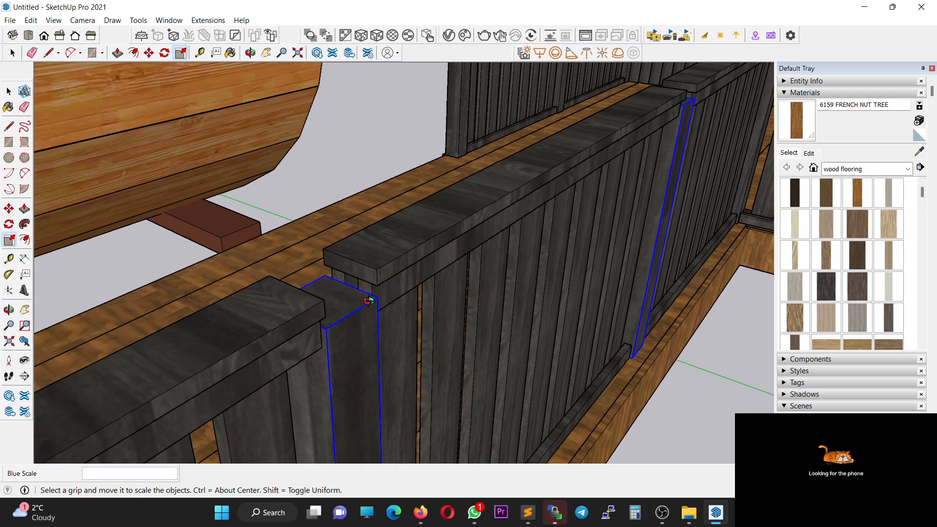
pyautogui.moveTo(390, 254); pyautogui.dragTo(371, 284, button='middle')
pyautogui.moveTo(326, 294); pyautogui.dragTo(383, 279)
pyautogui.press('space')
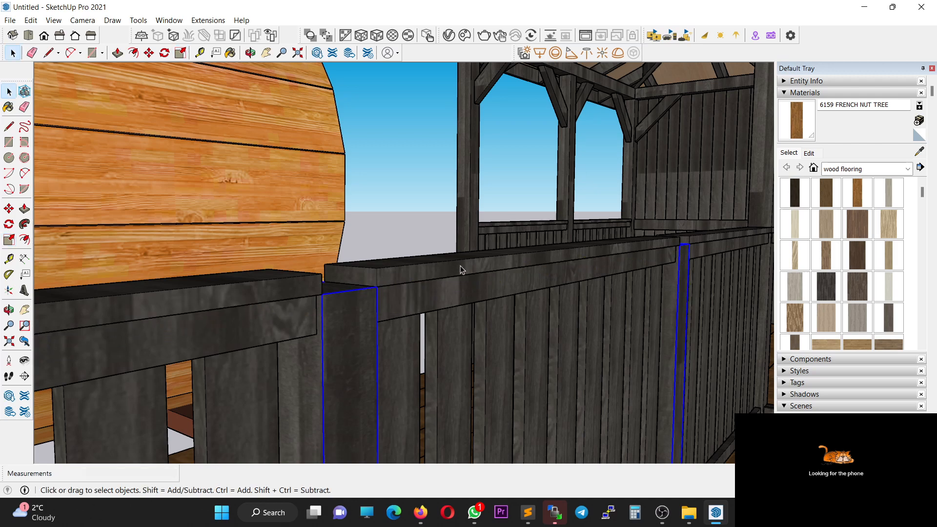
# Push/Pull the end face of the railing cap nearest the gazebo along the deck railing to the outer face of the end post.
pyautogui.moveTo(384, 280); pyautogui.dragTo(536, 321, button='middle')
pyautogui.click(448, 271)
pyautogui.doubleClick(578, 213)
pyautogui.doubleClick(576, 213)
pyautogui.moveTo(567, 212); pyautogui.dragTo(448, 233, button='middle')
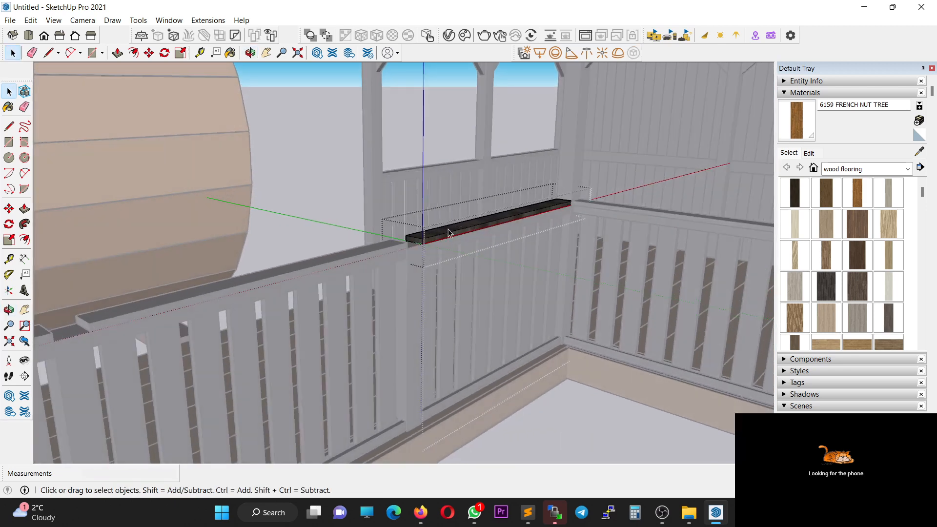
pyautogui.press('p')
pyautogui.click(419, 244)
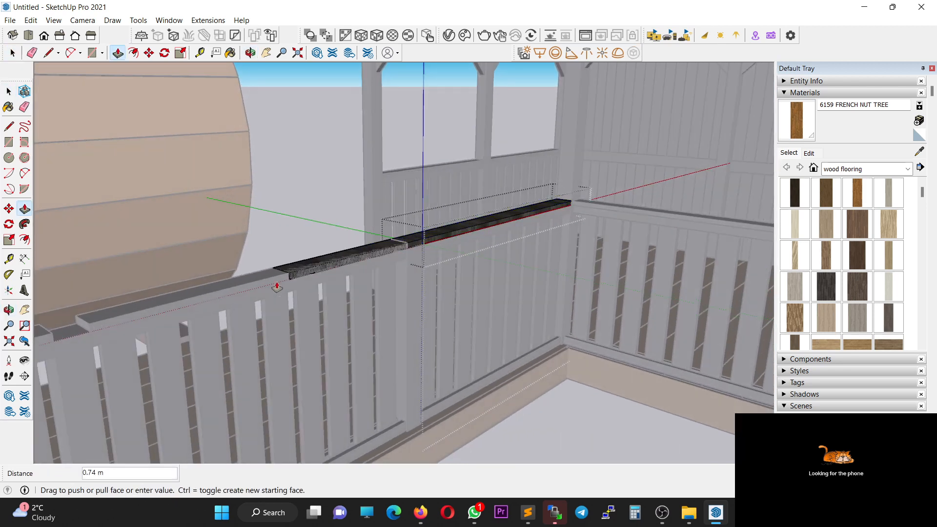
pyautogui.click(78, 335)
pyautogui.scroll(-2, 81, 337)
pyautogui.keyDown('shift'); pyautogui.moveTo(81, 337); pyautogui.dragTo(547, 241, button='middle'); pyautogui.keyUp('shift')
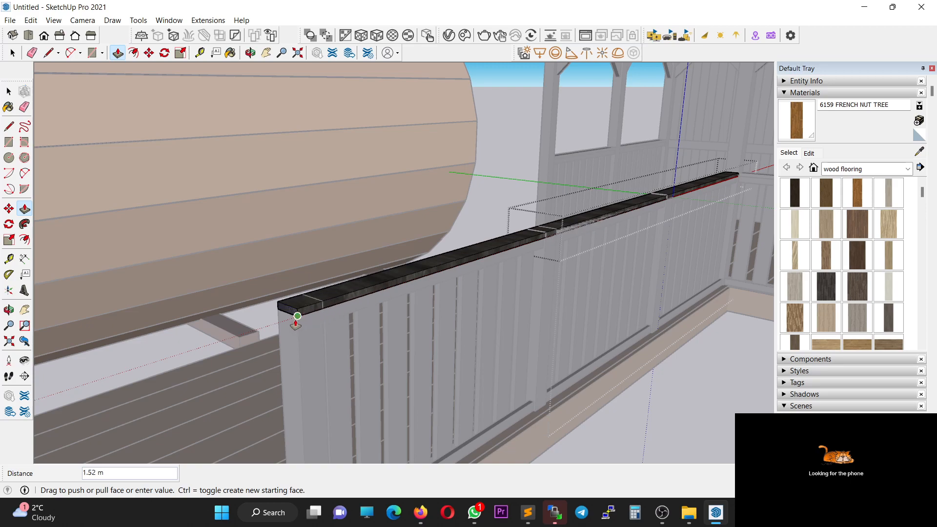
pyautogui.click(297, 321)
pyautogui.scroll(-5, 485, 309)
pyautogui.press('space')
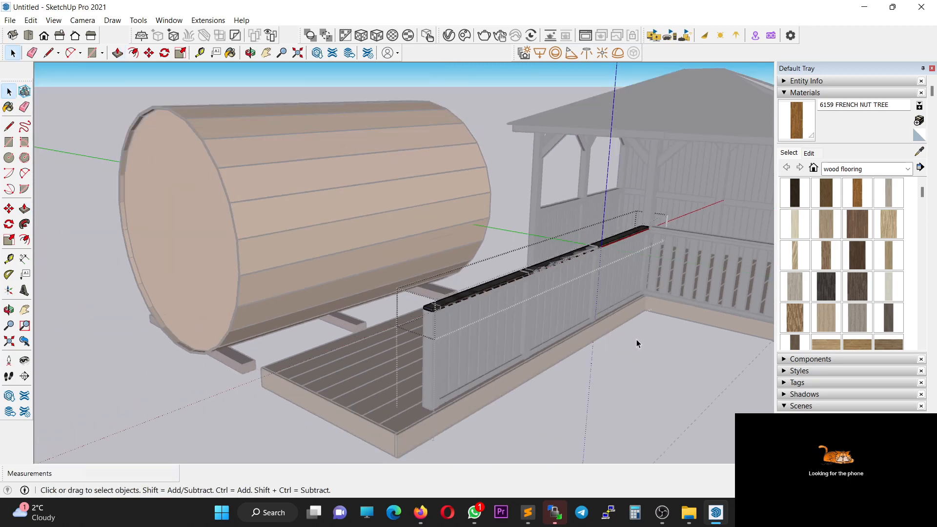
pyautogui.click(637, 338)
# Try deleting the deck's long skirt board to view the joists beneath the railing, and undo the deletion.
pyautogui.moveTo(636, 339); pyautogui.dragTo(385, 337, button='middle')
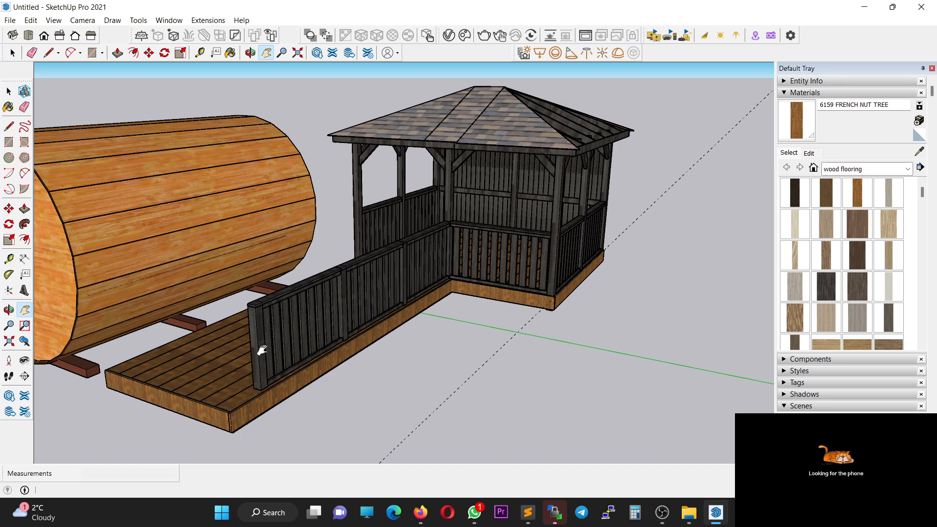
pyautogui.moveTo(289, 380); pyautogui.dragTo(464, 209, button='middle')
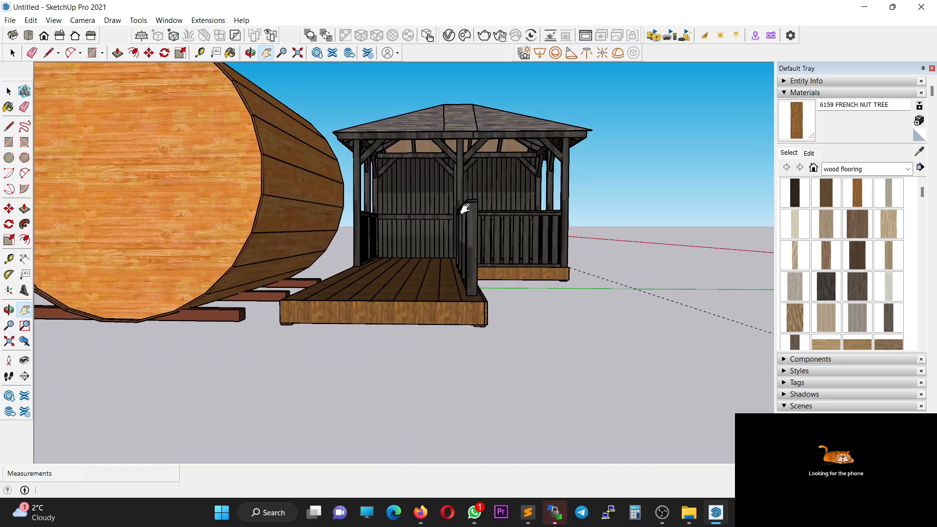
pyautogui.moveTo(419, 236); pyautogui.dragTo(465, 242, button='middle')
pyautogui.moveTo(466, 242); pyautogui.dragTo(210, 249)
pyautogui.moveTo(210, 249); pyautogui.dragTo(278, 346, button='middle')
pyautogui.click(330, 306)
pyautogui.press('Delete')
pyautogui.scroll(5, 277, 347)
pyautogui.moveTo(344, 295); pyautogui.dragTo(193, 335, button='middle')
pyautogui.moveTo(193, 335); pyautogui.dragTo(253, 244)
pyautogui.moveTo(361, 249); pyautogui.dragTo(288, 250, button='middle')
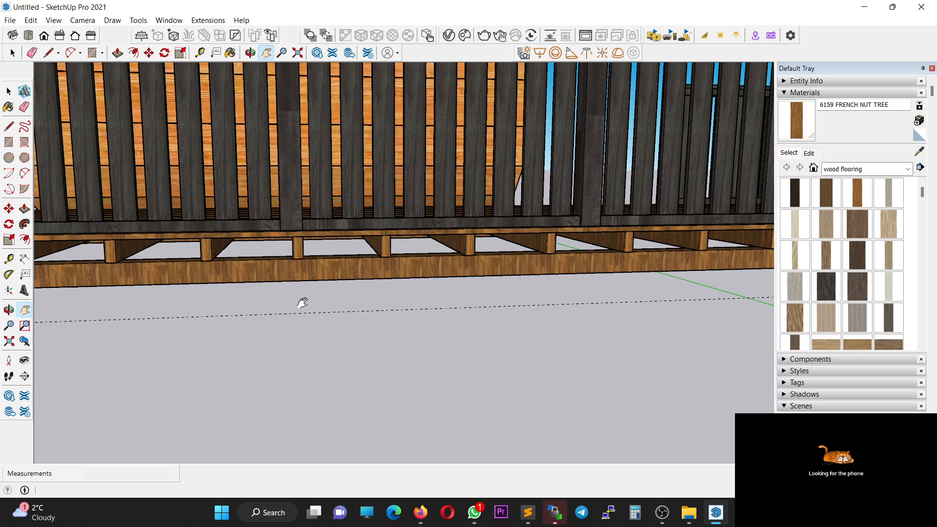
pyautogui.moveTo(289, 114); pyautogui.dragTo(510, 228, button='middle')
pyautogui.hotkey('ctrl', 'z')
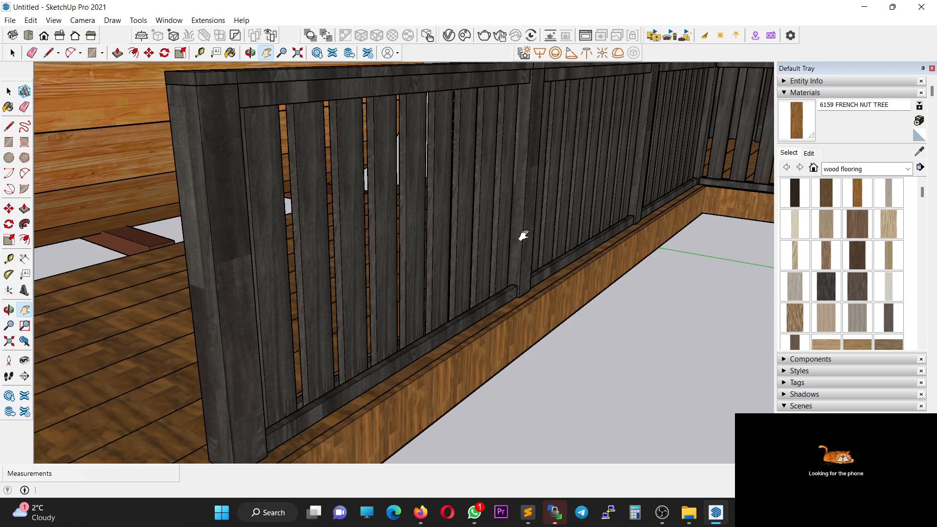
# Examine the railed deck from the side, from underneath and together with the barrel sauna and gazebo.
pyautogui.moveTo(573, 264); pyautogui.dragTo(495, 238, button='middle')
pyautogui.scroll(-3, 466, 262)
pyautogui.scroll(-3, 466, 262)
pyautogui.keyDown('shift'); pyautogui.moveTo(495, 237); pyautogui.dragTo(414, 259, button='middle'); pyautogui.keyUp('shift')
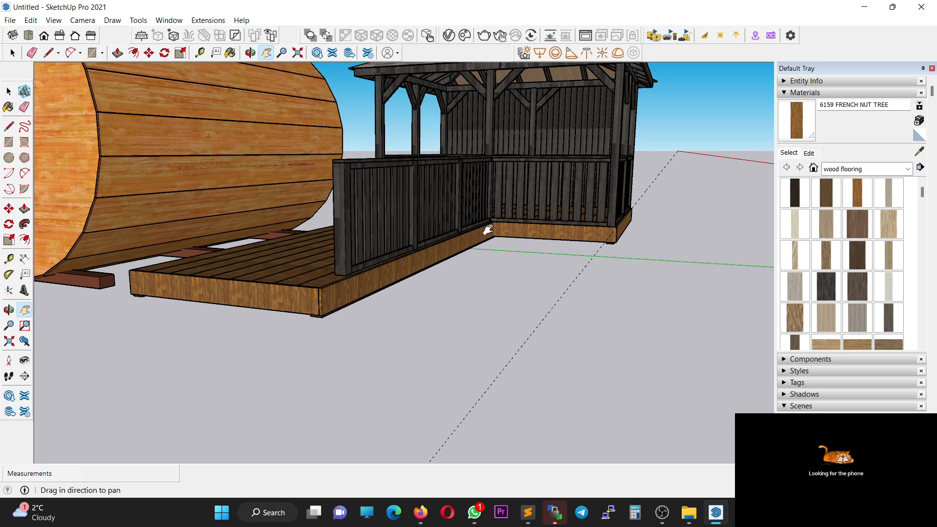
pyautogui.moveTo(547, 196); pyautogui.dragTo(411, 151, button='middle')
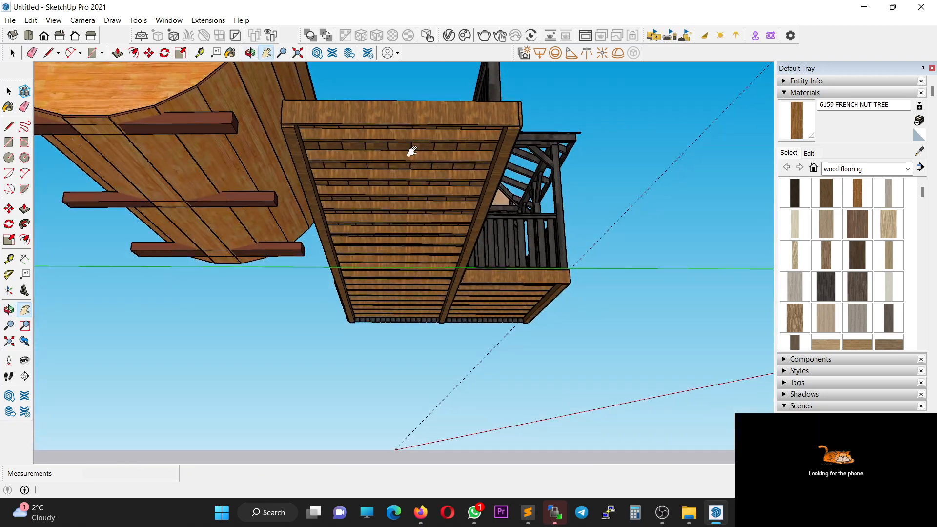
pyautogui.moveTo(400, 237); pyautogui.dragTo(330, 290, button='middle')
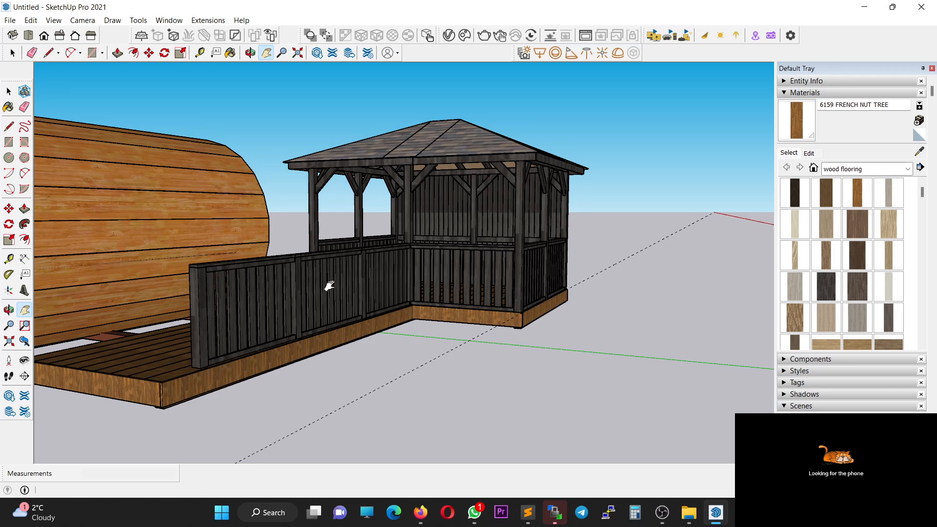
pyautogui.moveTo(329, 285); pyautogui.dragTo(467, 307, button='middle')
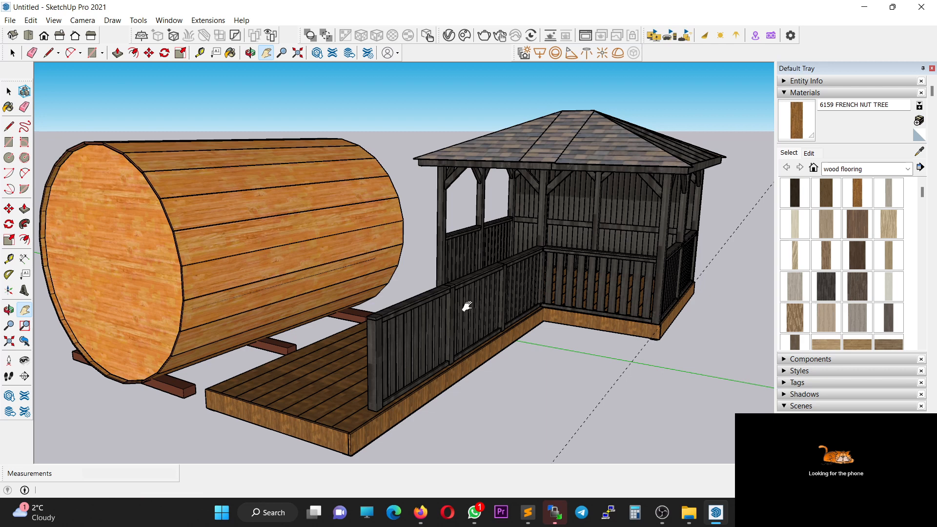
pyautogui.scroll(-3, 467, 306)
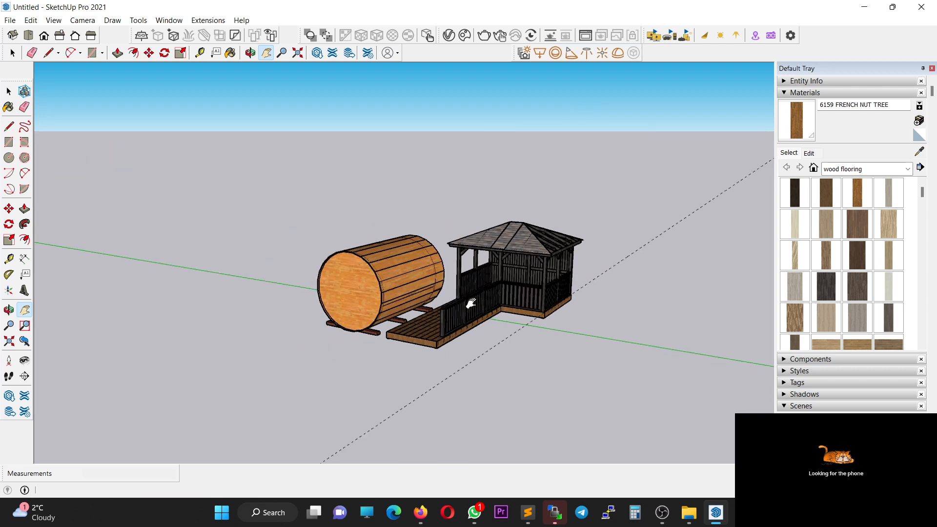
pyautogui.moveTo(488, 322); pyautogui.dragTo(498, 291, button='middle')
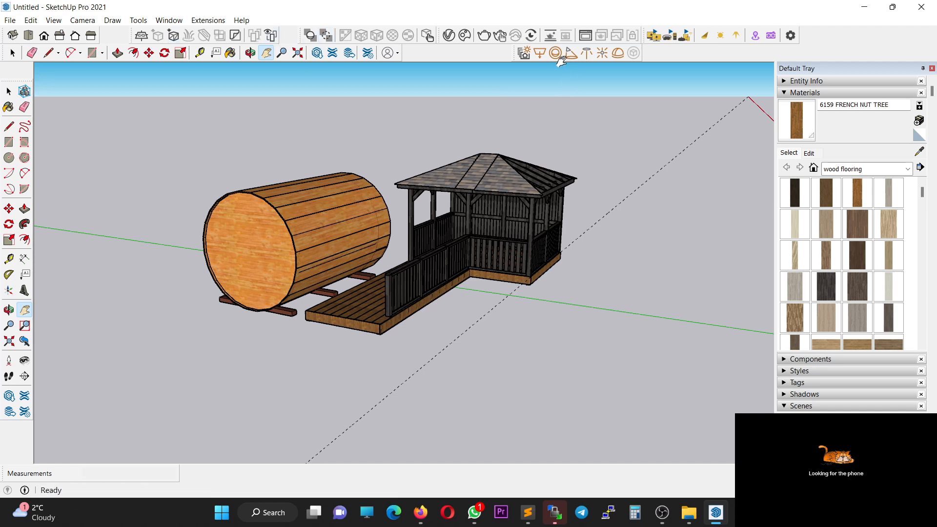
# Draw a large ground-plane rectangle extending well beyond the barrel sauna, deck and gazebo on all sides.
pyautogui.click(92, 52)
pyautogui.moveTo(161, 176); pyautogui.dragTo(519, 182, button='middle')
pyautogui.click(528, 173)
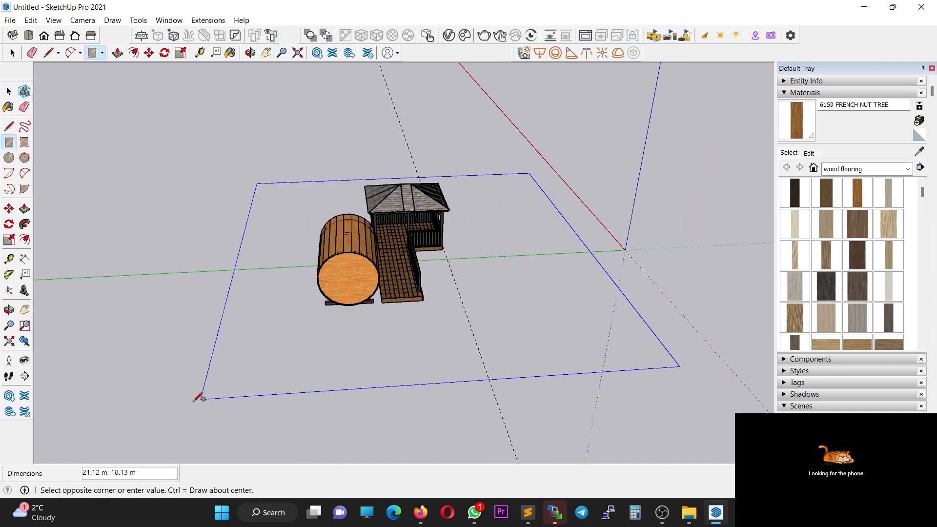
pyautogui.click(70, 428)
# Reverse the ground rectangle's face and group it together with its edges.
pyautogui.press('space')
pyautogui.click(397, 362)
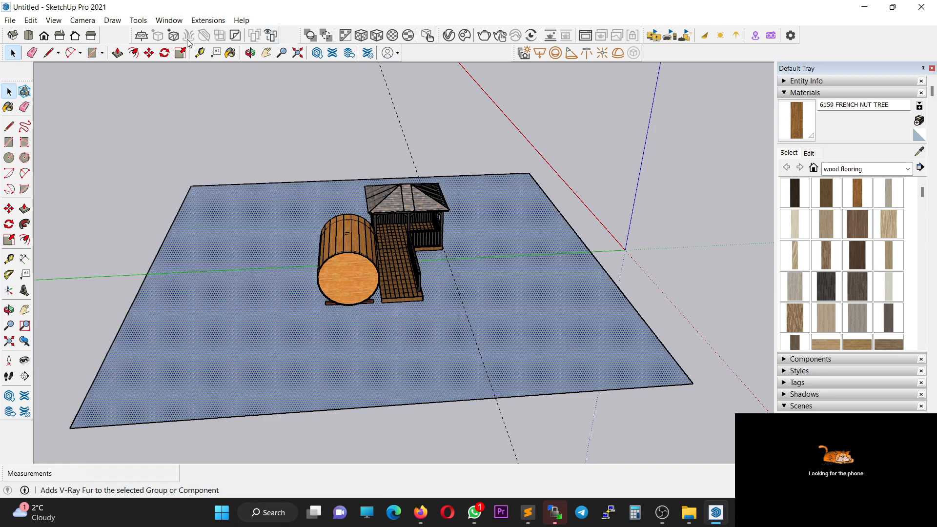
pyautogui.doubleClick(211, 224)
pyautogui.click(210, 141)
pyautogui.click(216, 219)
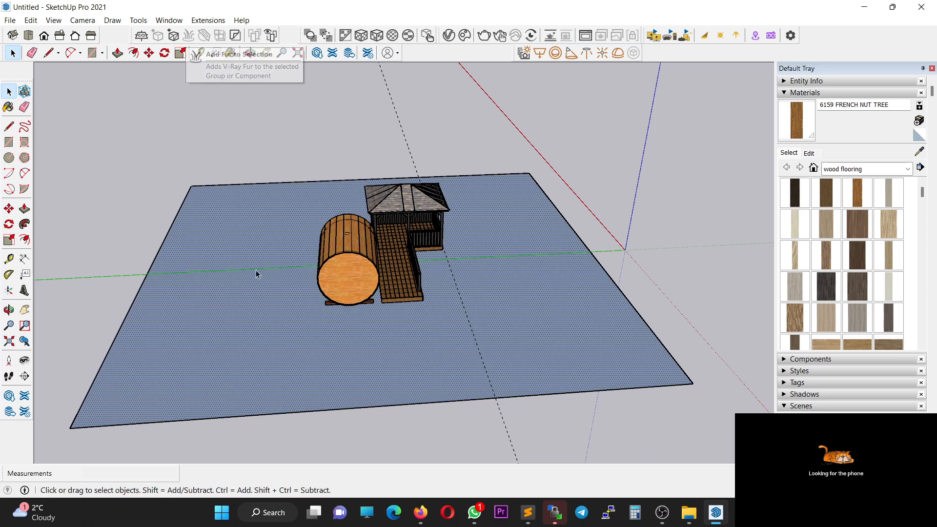
pyautogui.rightClick(279, 296)
pyautogui.click(342, 206)
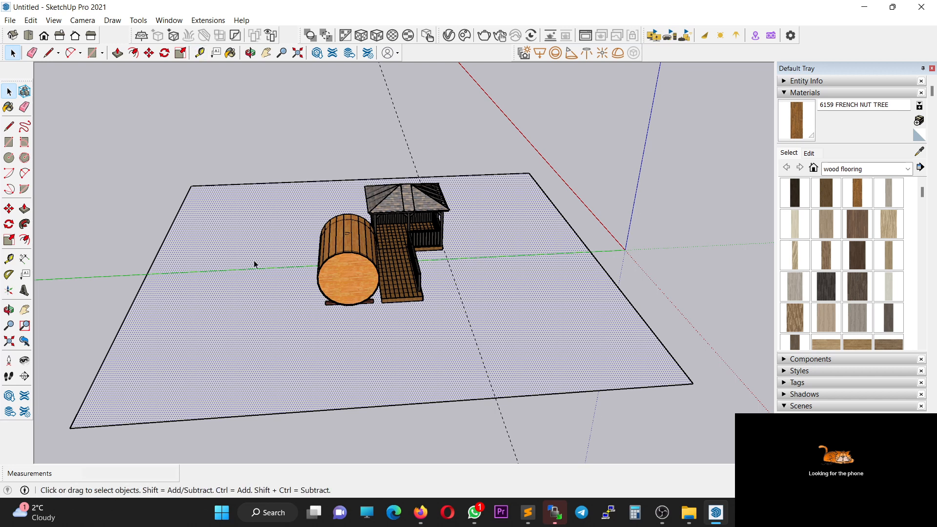
pyautogui.rightClick(254, 260)
pyautogui.click(295, 362)
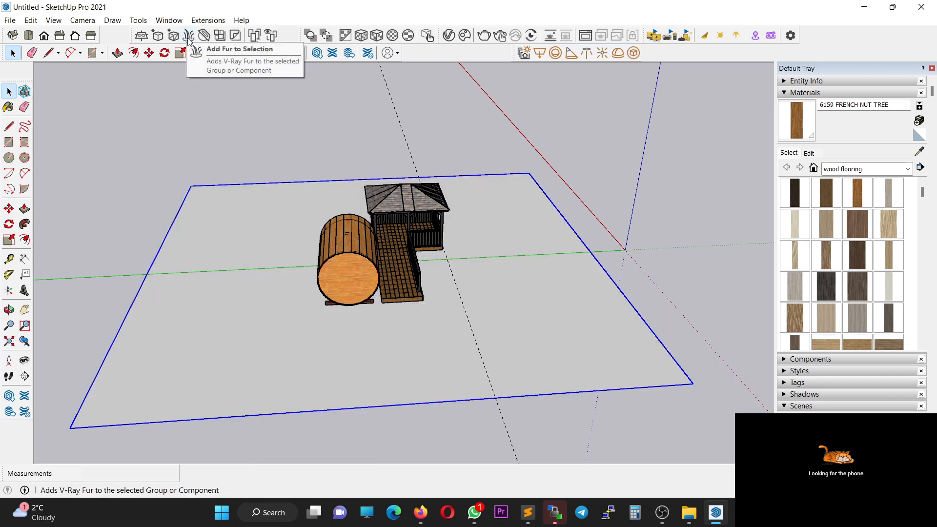
# Intersect the ground group's faces with the model and reverse the ground face inside the group.
pyautogui.rightClick(241, 289)
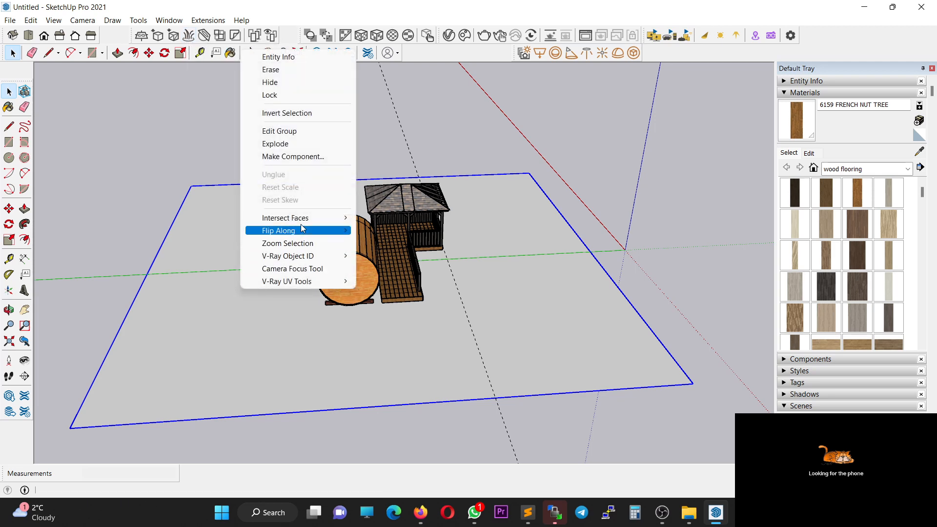
pyautogui.moveTo(303, 223)
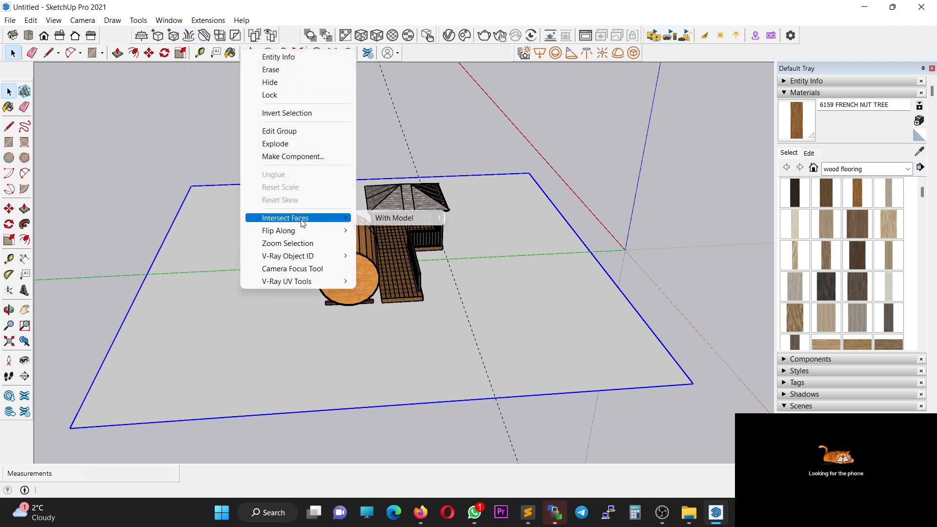
pyautogui.click(386, 218)
pyautogui.doubleClick(243, 241)
pyautogui.rightClick(243, 241)
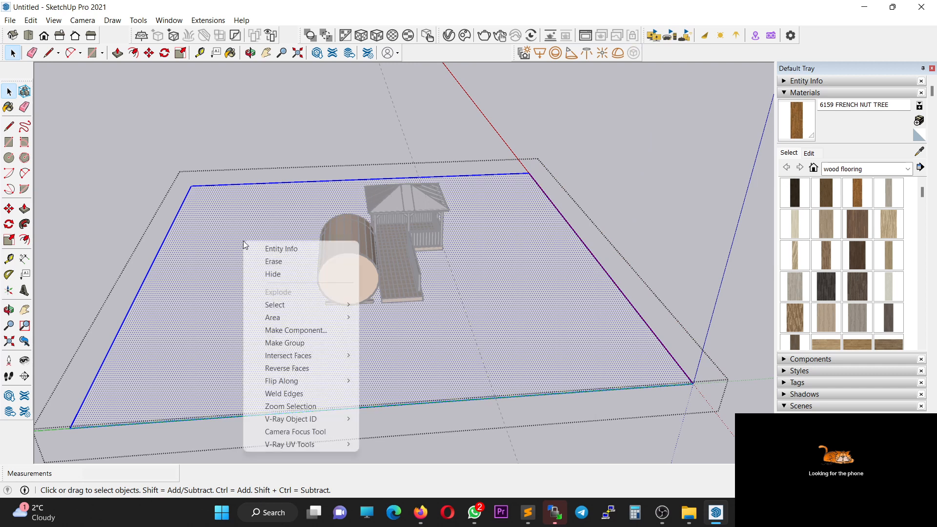
pyautogui.click(316, 369)
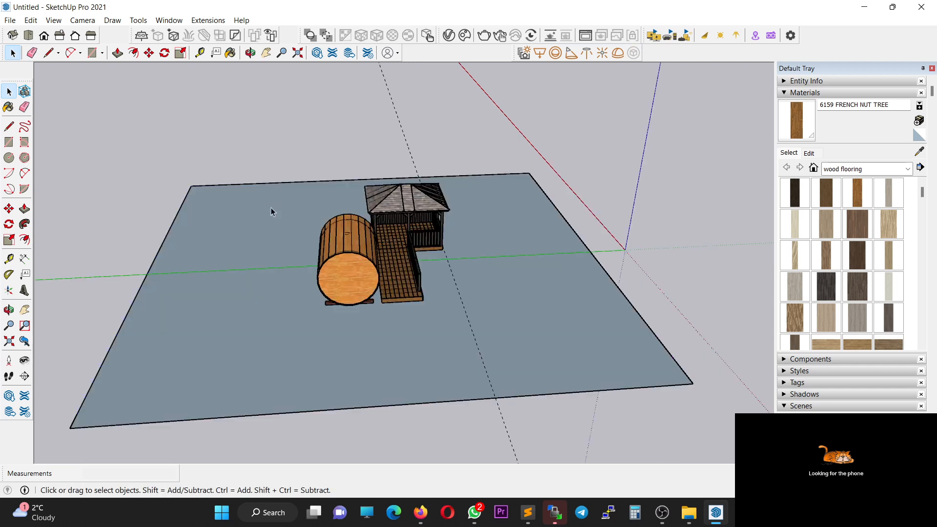
# Make a nested group from the ground face and its edges, and leave the ground group.
pyautogui.rightClick(273, 227)
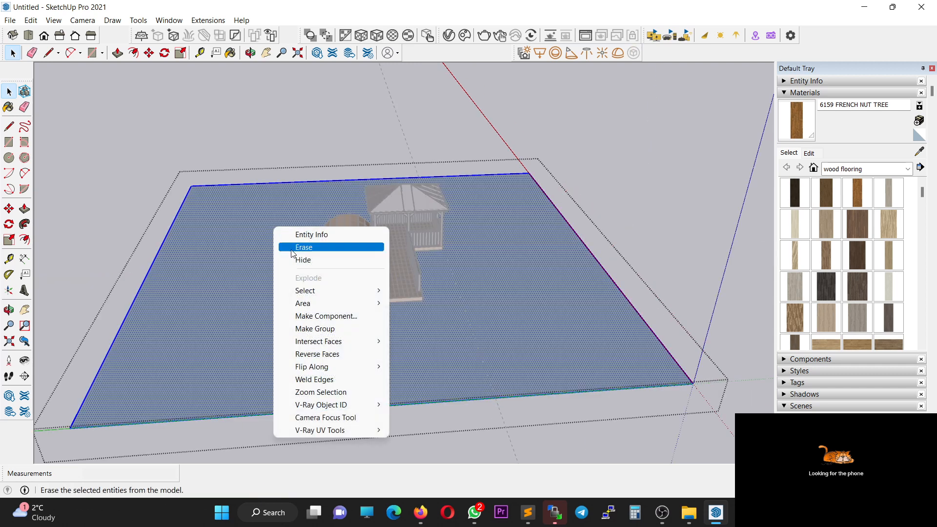
pyautogui.click(322, 329)
pyautogui.click(274, 223)
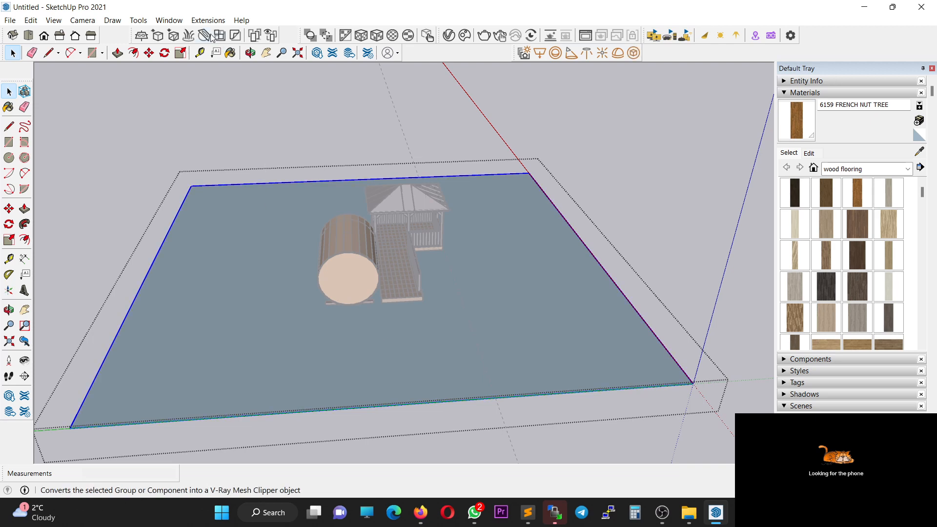
pyautogui.scroll(7, 414, 226)
pyautogui.click(672, 138)
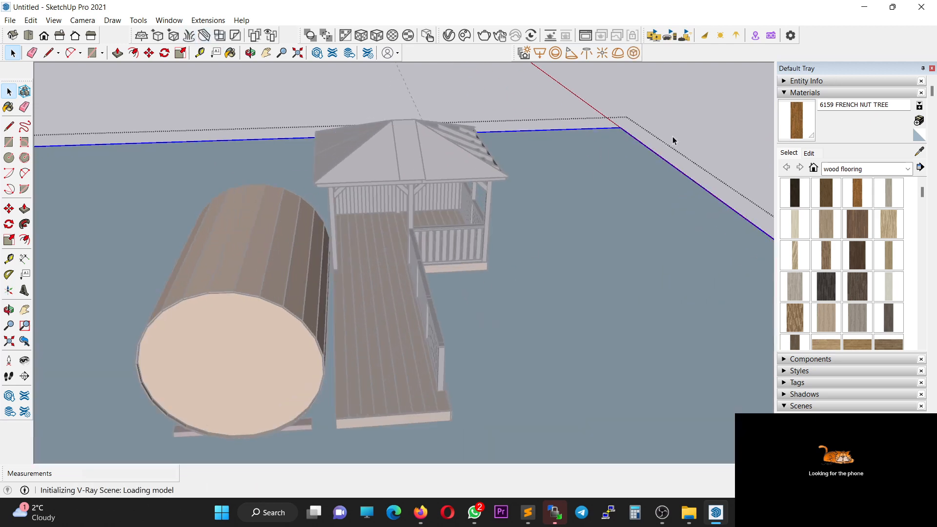
# Render the sauna, deck and gazebo on the bare ground with V-Ray from a low angle, inspect the image and close it.
pyautogui.moveTo(592, 283); pyautogui.dragTo(457, 220, button='middle')
pyautogui.press('h')
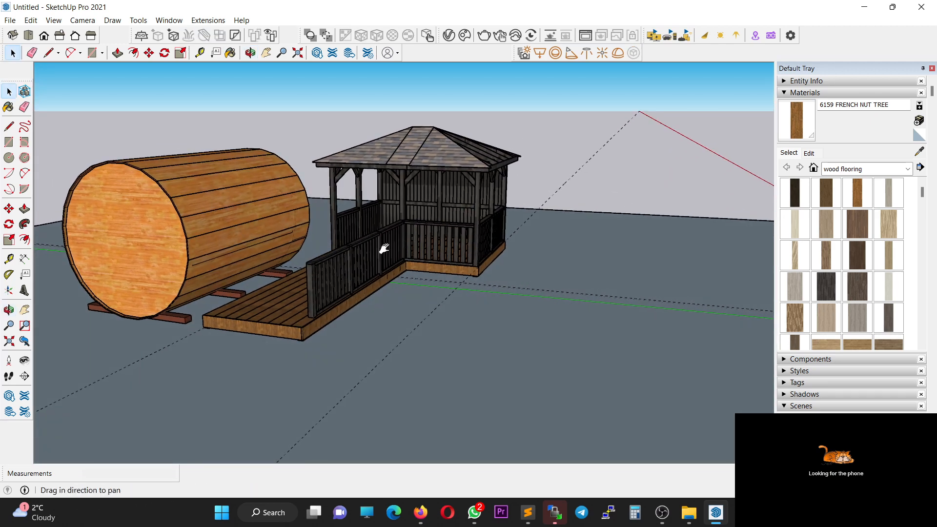
pyautogui.moveTo(423, 230); pyautogui.dragTo(540, 208)
pyautogui.click(481, 38)
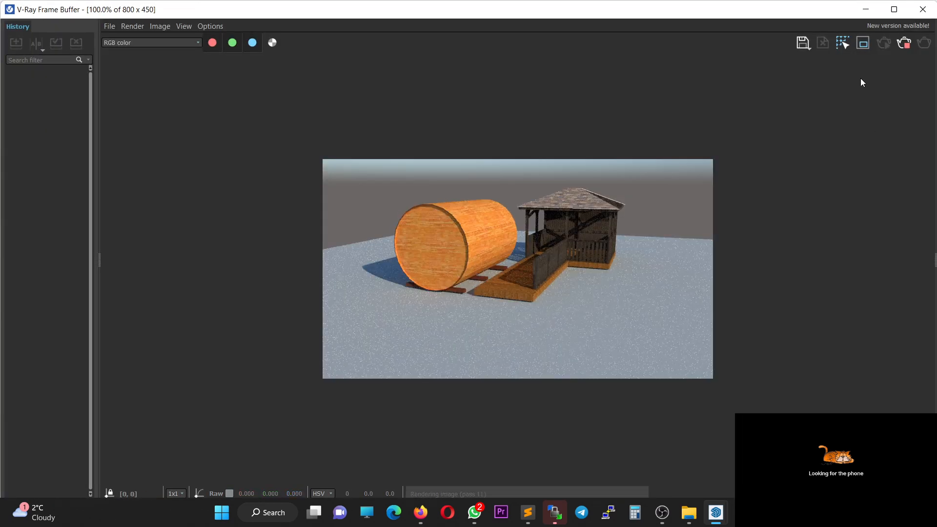
pyautogui.click(905, 44)
pyautogui.scroll(8, 595, 289)
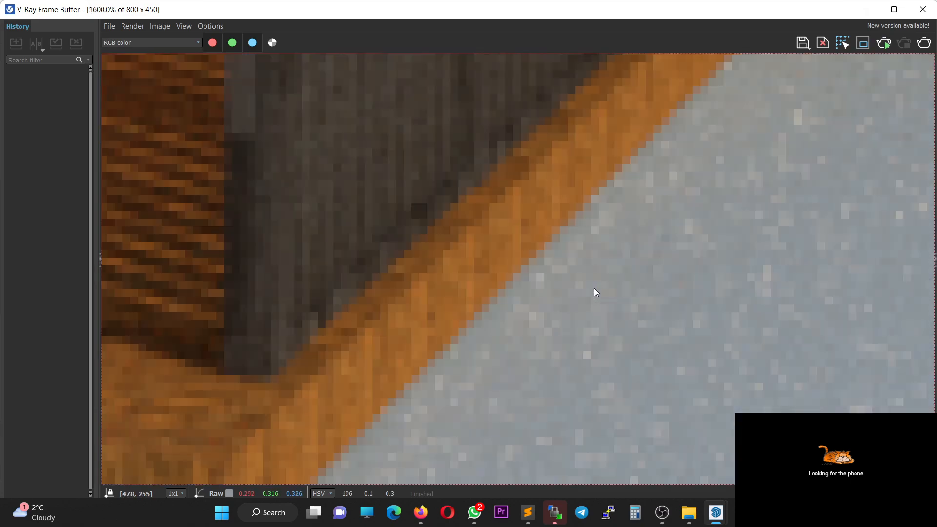
pyautogui.scroll(-10, 593, 288)
pyautogui.click(922, 9)
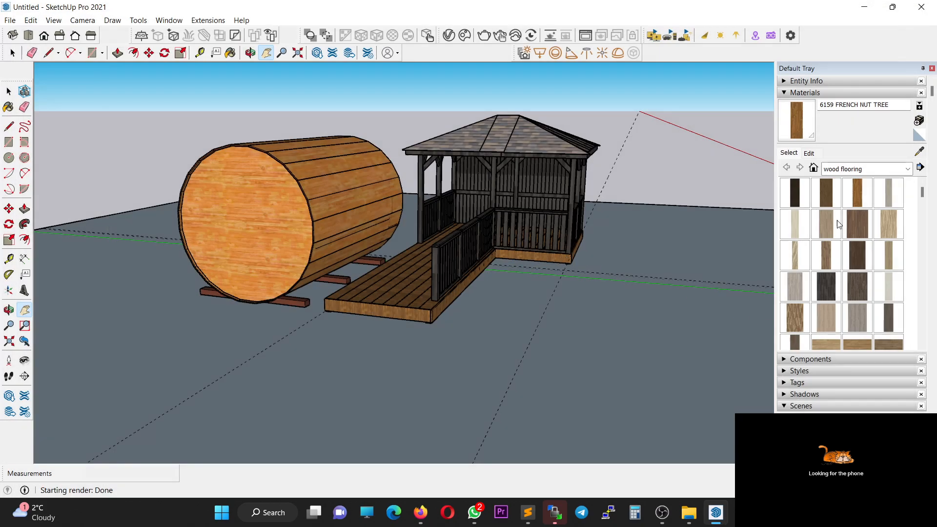
# Paint the ground with Grass Dark Green from the Landscaping, Fencing and Vegetation materials.
pyautogui.click(859, 169)
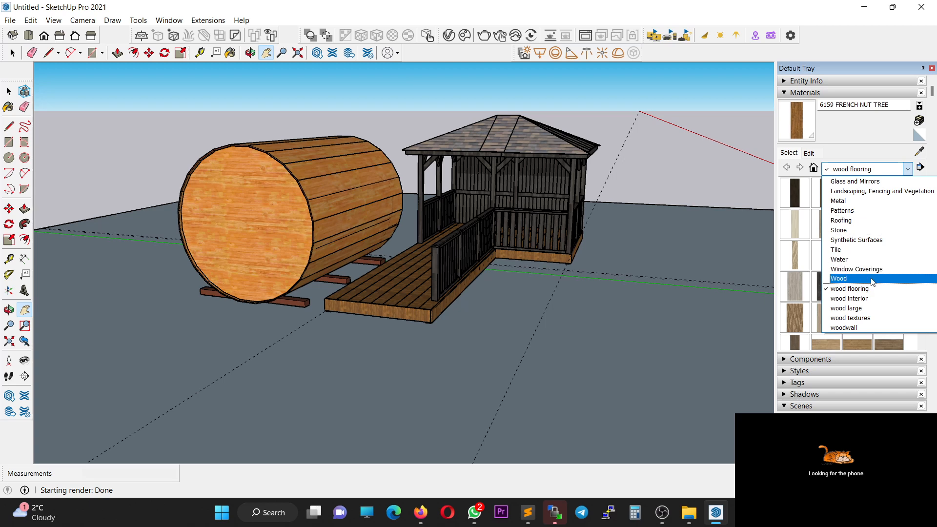
pyautogui.click(876, 191)
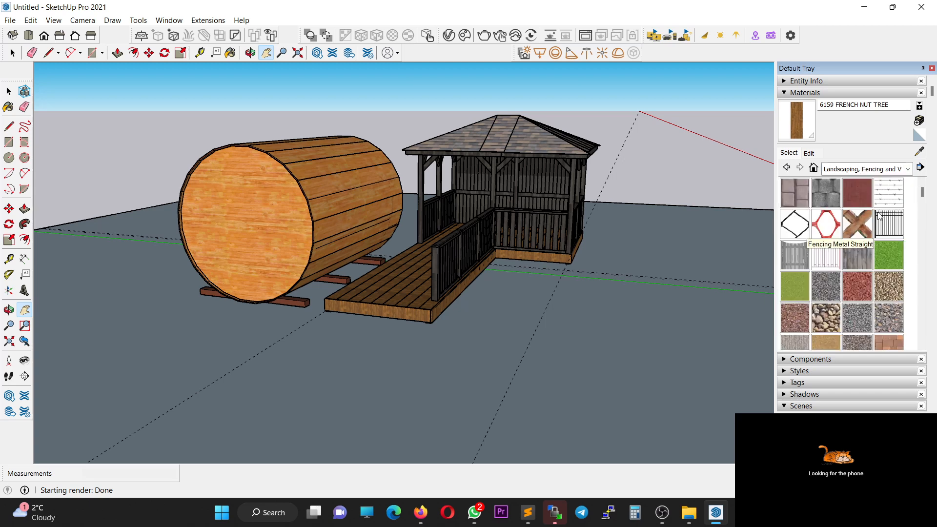
pyautogui.click(888, 254)
pyautogui.click(647, 331)
pyautogui.moveTo(638, 341); pyautogui.dragTo(575, 319, button='middle')
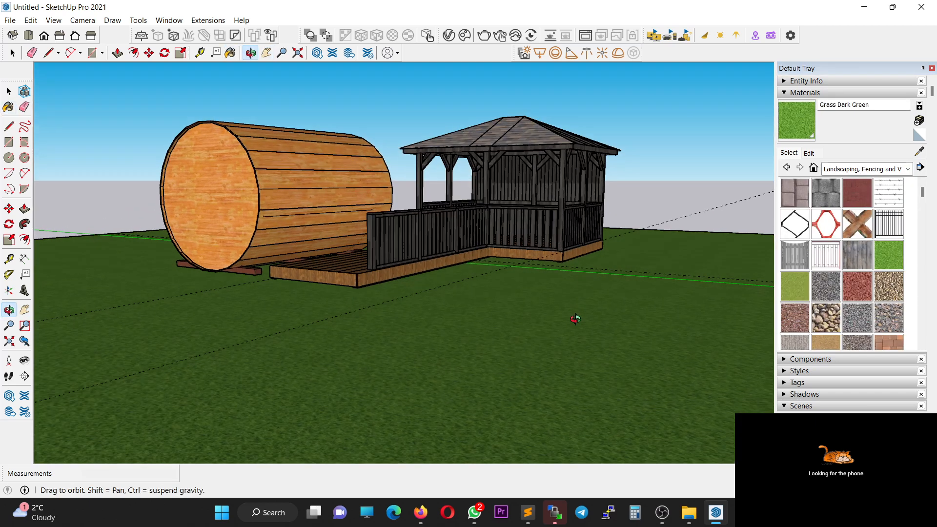
# Reverse the grass ground's face inside its group and leave group editing.
pyautogui.press('space')
pyautogui.doubleClick(356, 338)
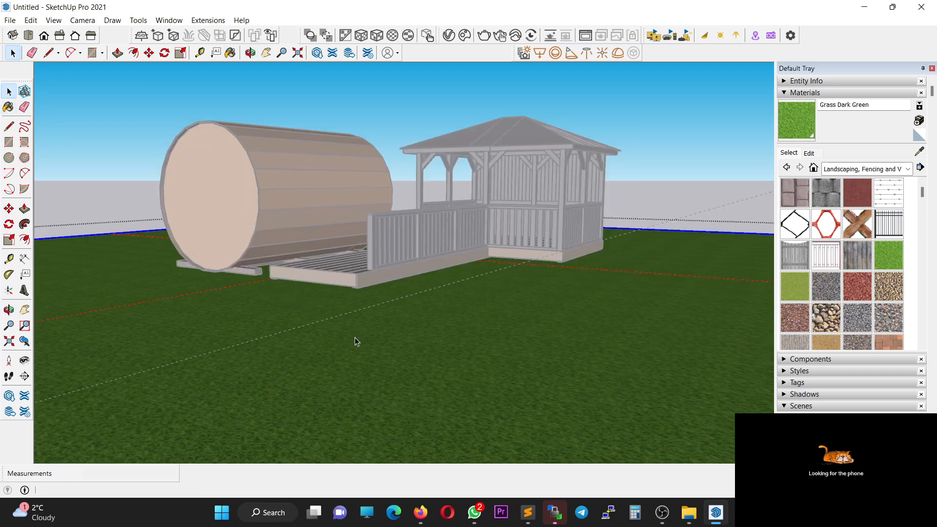
pyautogui.rightClick(355, 338)
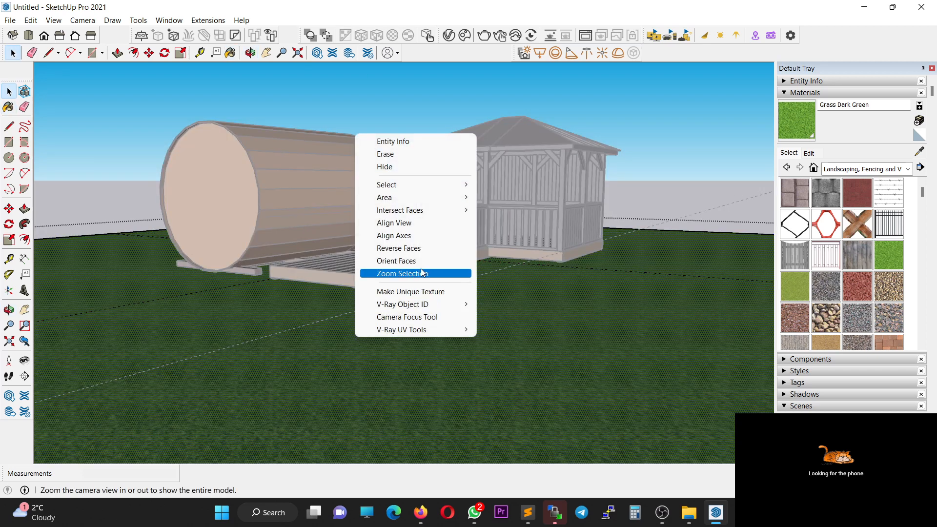
pyautogui.click(641, 164)
pyautogui.click(546, 314)
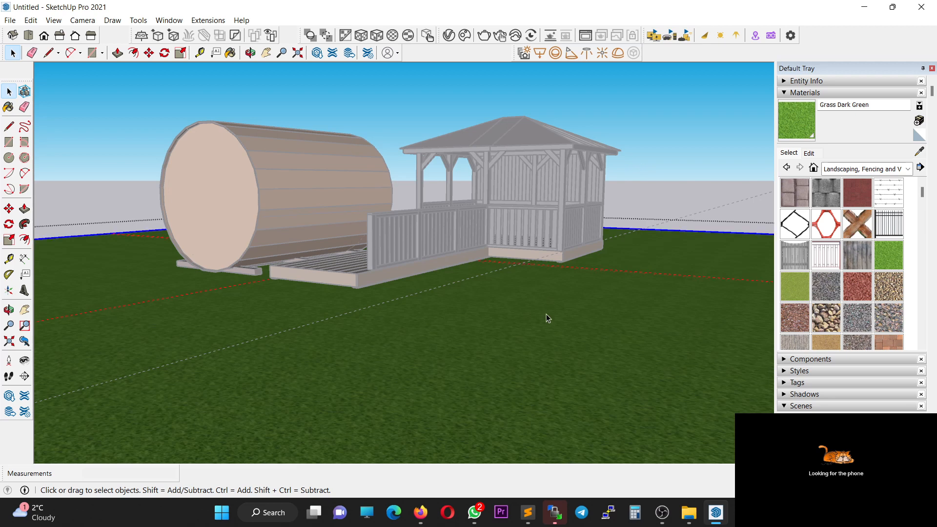
pyautogui.rightClick(481, 320)
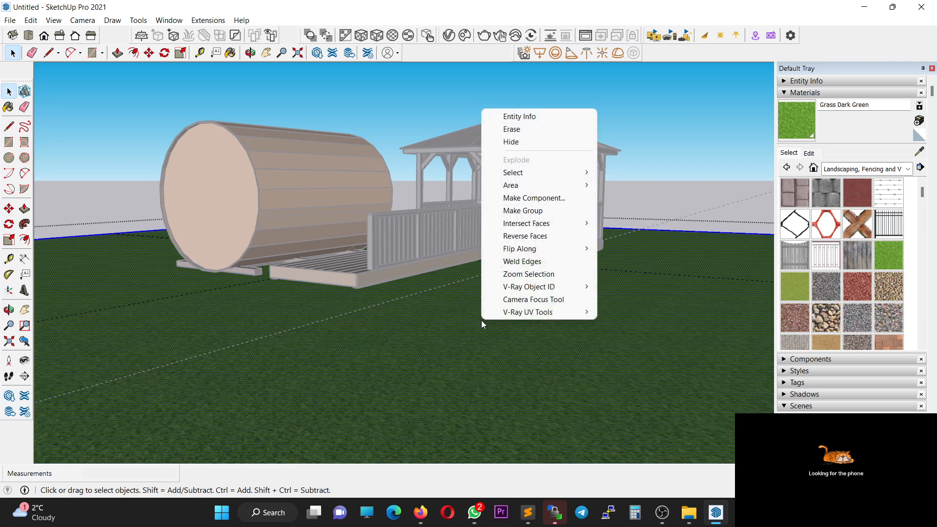
pyautogui.click(546, 236)
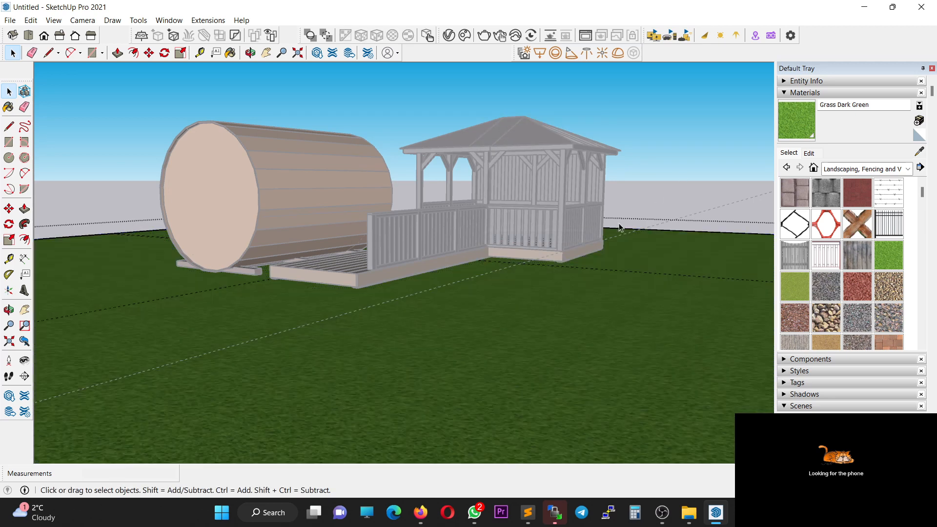
pyautogui.click(640, 218)
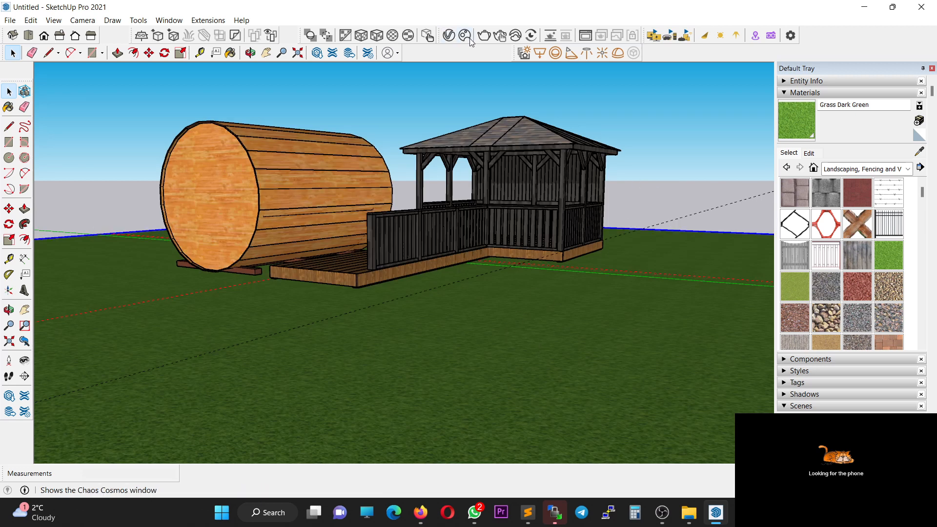
# Run a V-Ray test render of the grass-covered scene, inspect it up close, stop it and close the frame buffer.
pyautogui.click(484, 39)
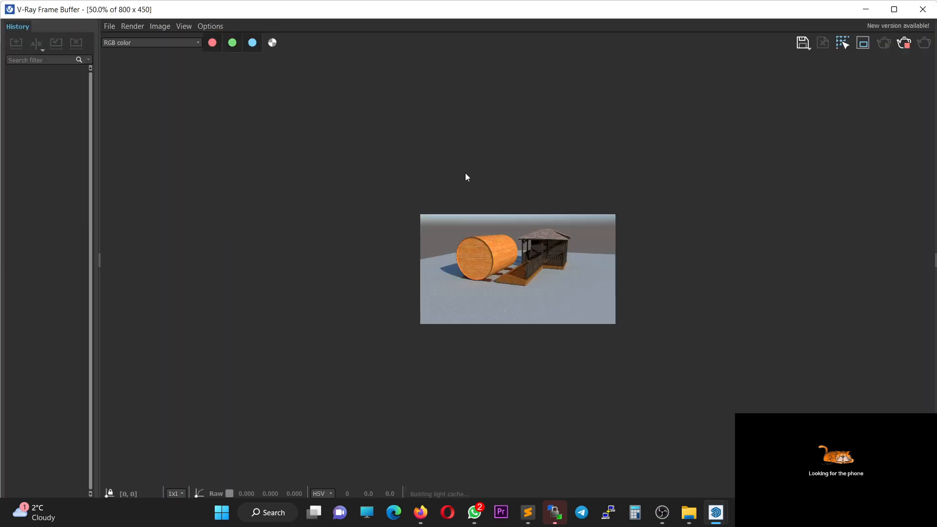
pyautogui.scroll(3, 464, 174)
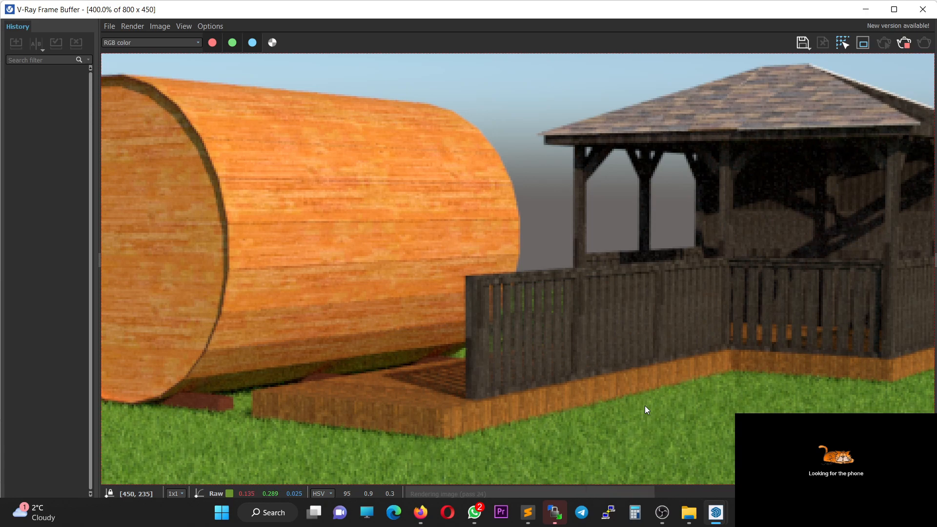
pyautogui.click(906, 48)
pyautogui.click(923, 4)
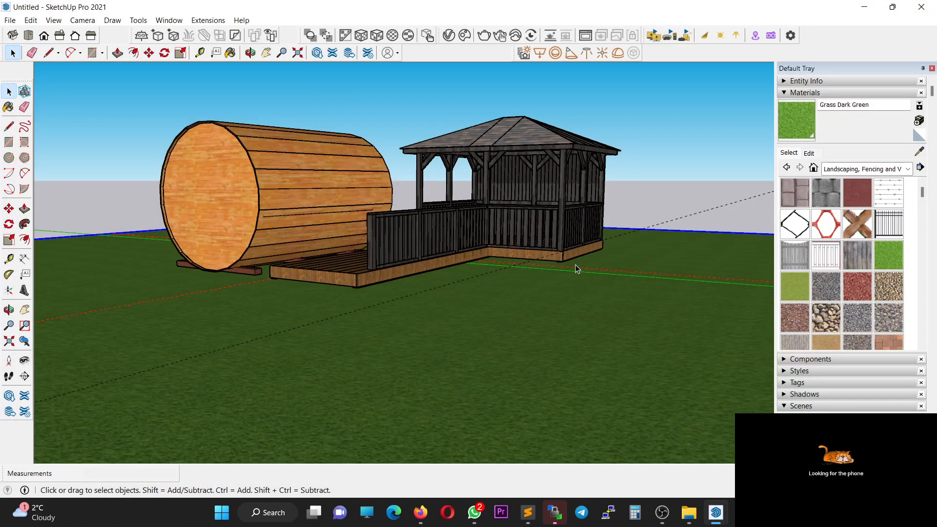
# Place a V-Ray dome light on the grass in front of the deck and gazebo.
pyautogui.moveTo(577, 265); pyautogui.dragTo(580, 285, button='middle')
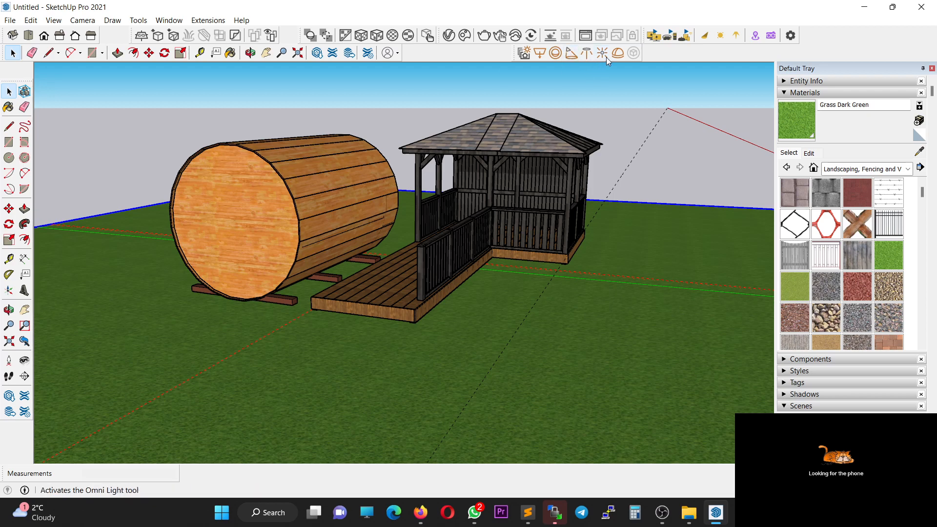
pyautogui.click(617, 53)
pyautogui.click(561, 328)
pyautogui.moveTo(588, 317); pyautogui.dragTo(521, 241, button='middle')
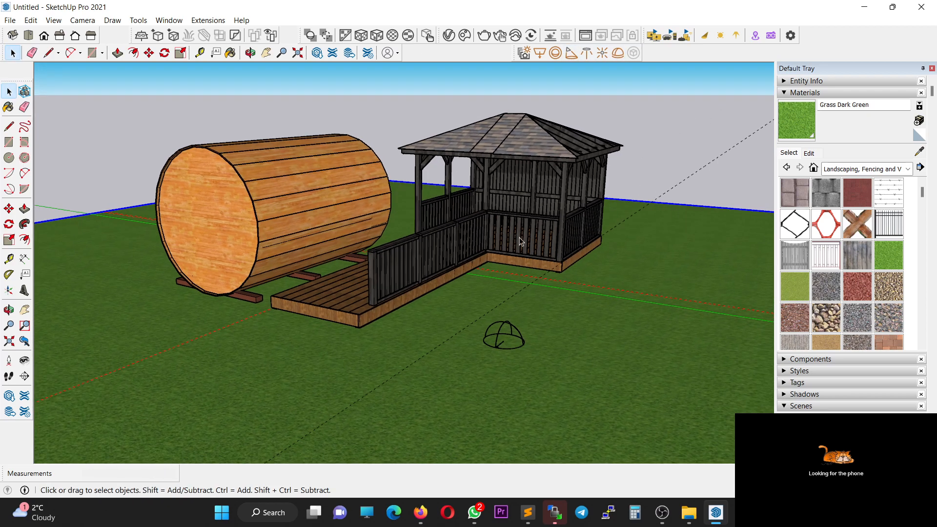
# Open the dome light's bitmap texture in the V-Ray Asset Editor and browse for its image file.
pyautogui.click(449, 35)
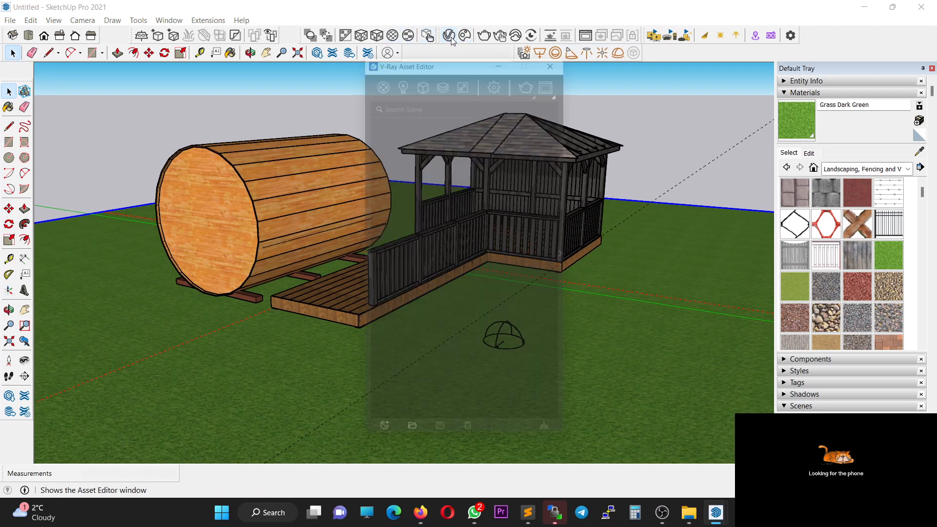
pyautogui.click(400, 73)
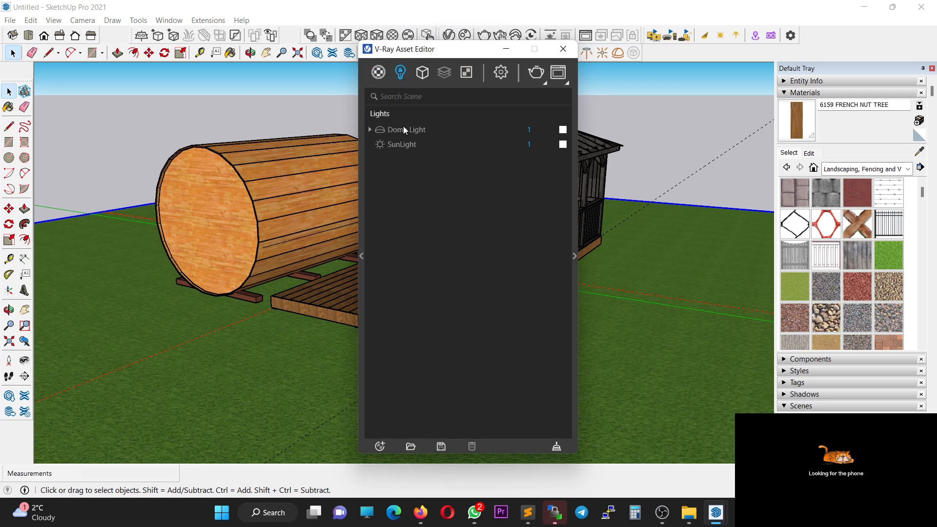
pyautogui.click(372, 129)
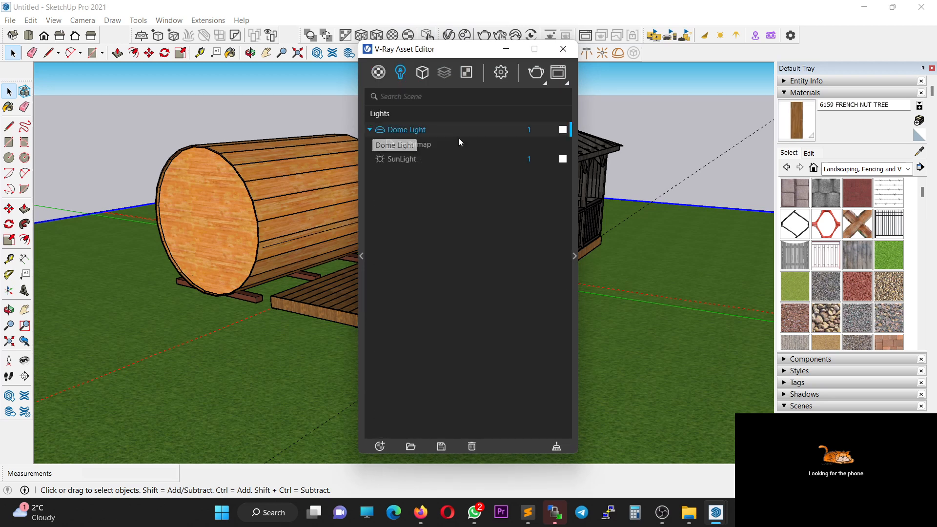
pyautogui.doubleClick(420, 130)
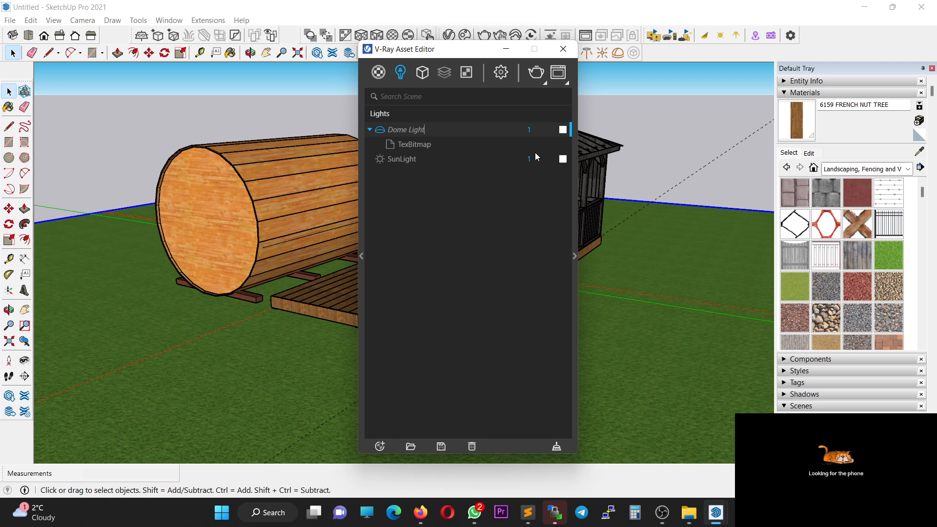
pyautogui.click(574, 255)
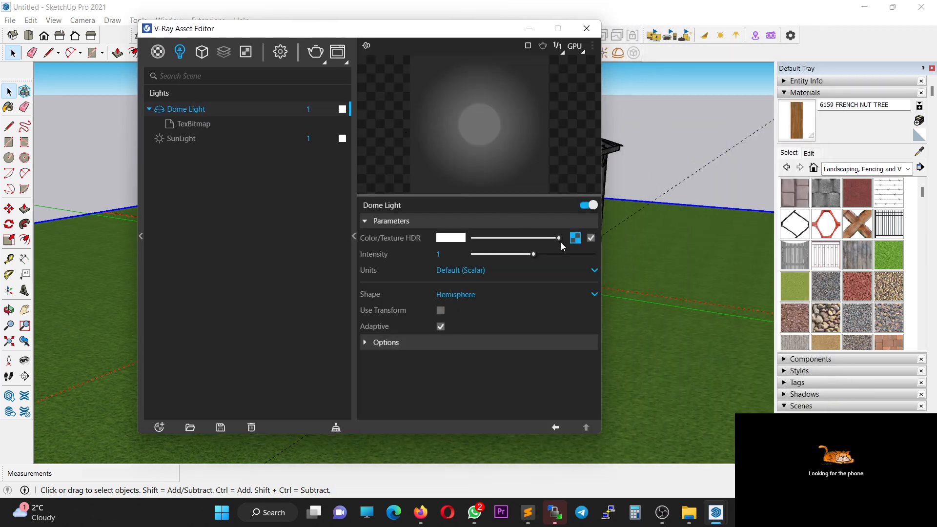
pyautogui.click(575, 238)
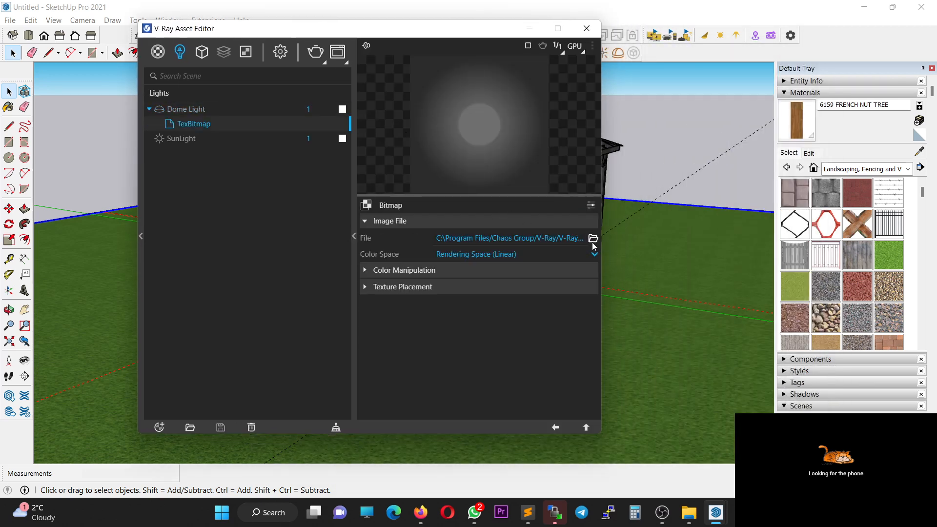
pyautogui.click(593, 240)
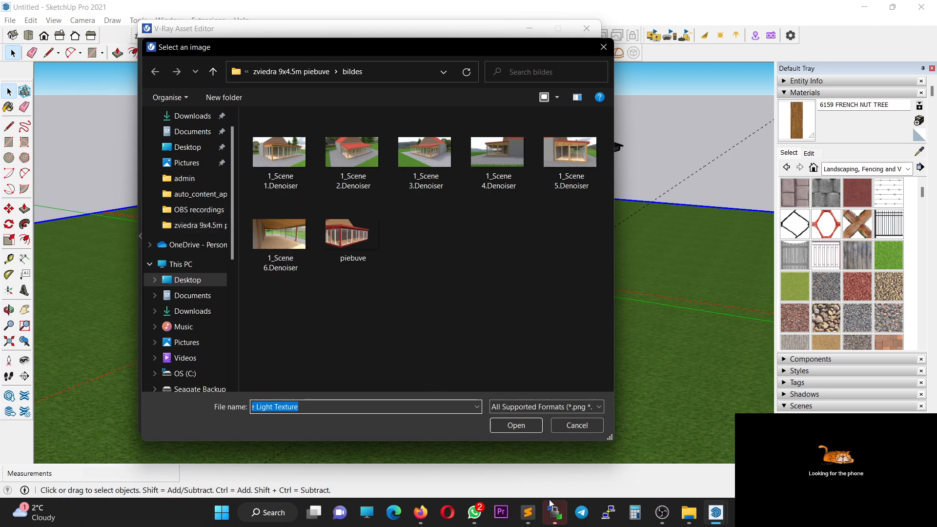
pyautogui.click(678, 479)
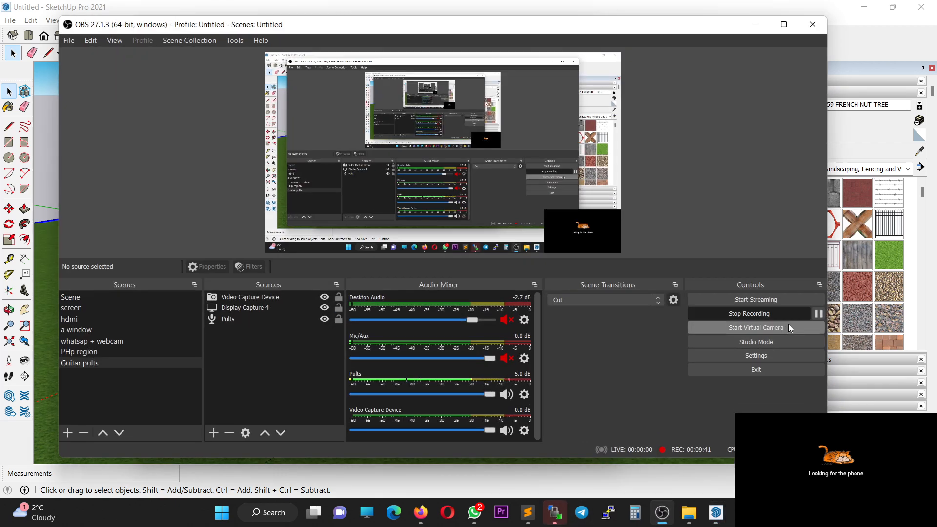
pyautogui.click(756, 24)
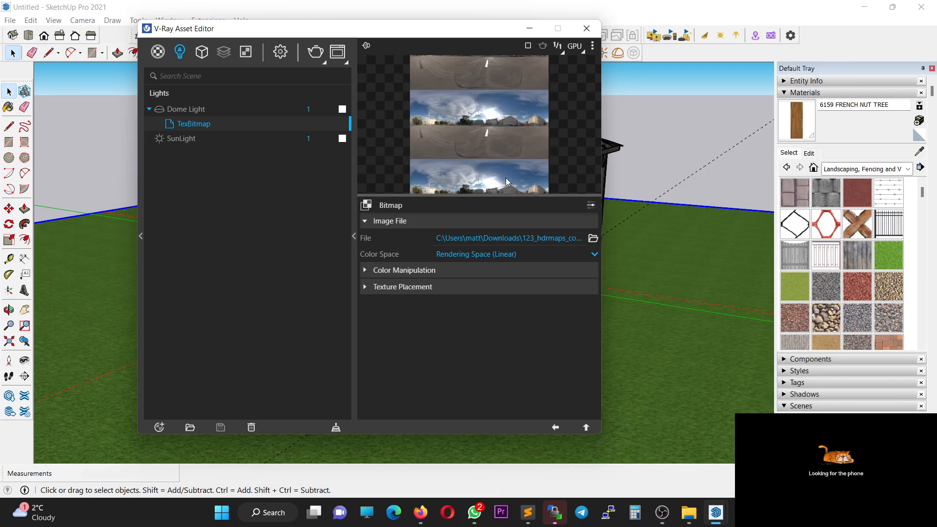
# Load the 102_hdrmaps HDR image from the Downloads folder into the dome light's bitmap texture.
pyautogui.click(591, 239)
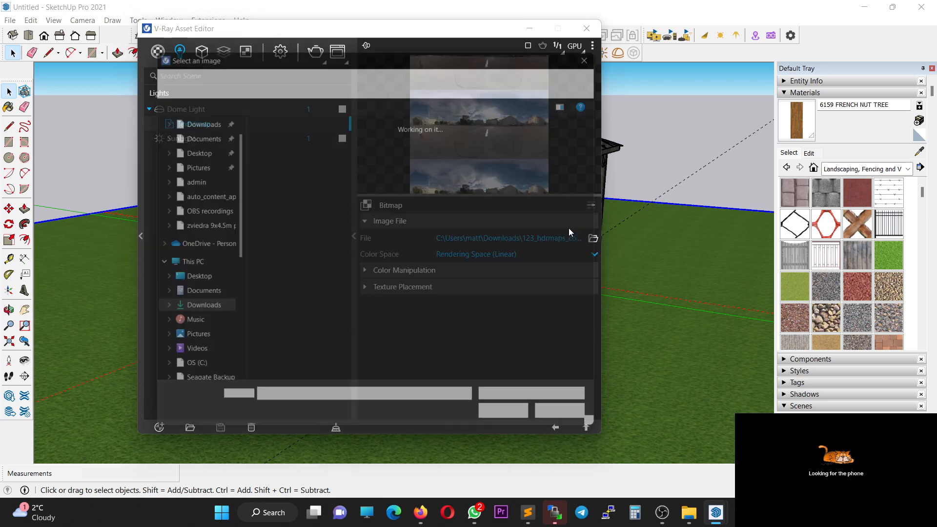
pyautogui.click(281, 342)
pyautogui.click(503, 424)
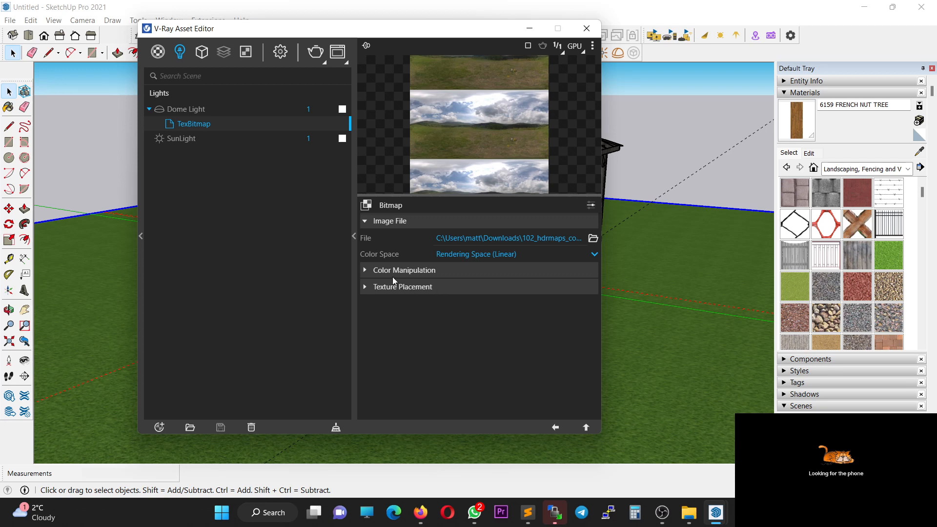
pyautogui.click(595, 254)
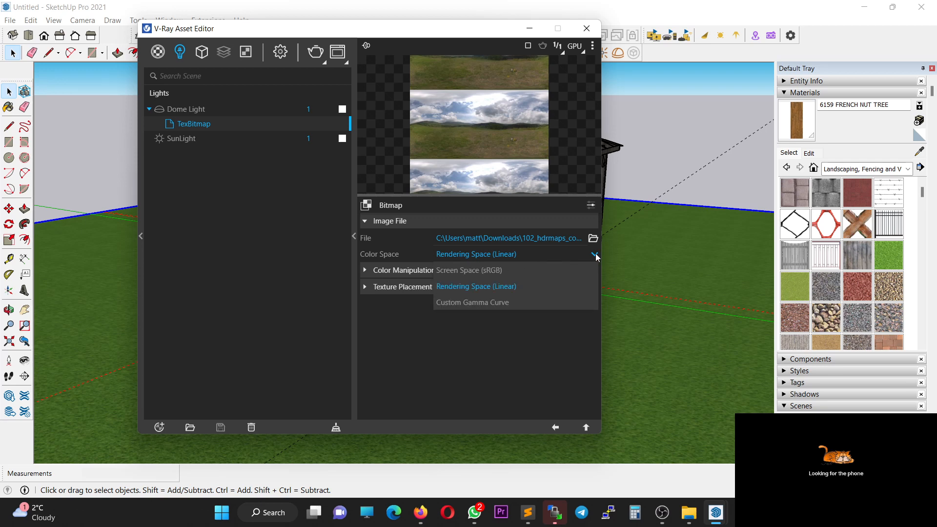
pyautogui.click(595, 254)
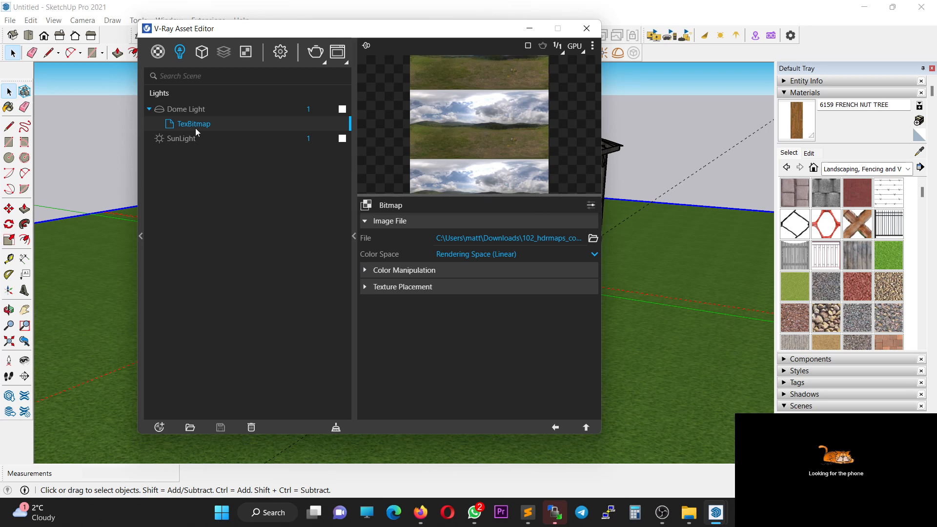
# Change the dome light's shape to Sphere, set its intensity to 1.3 and close the Asset Editor.
pyautogui.click(189, 110)
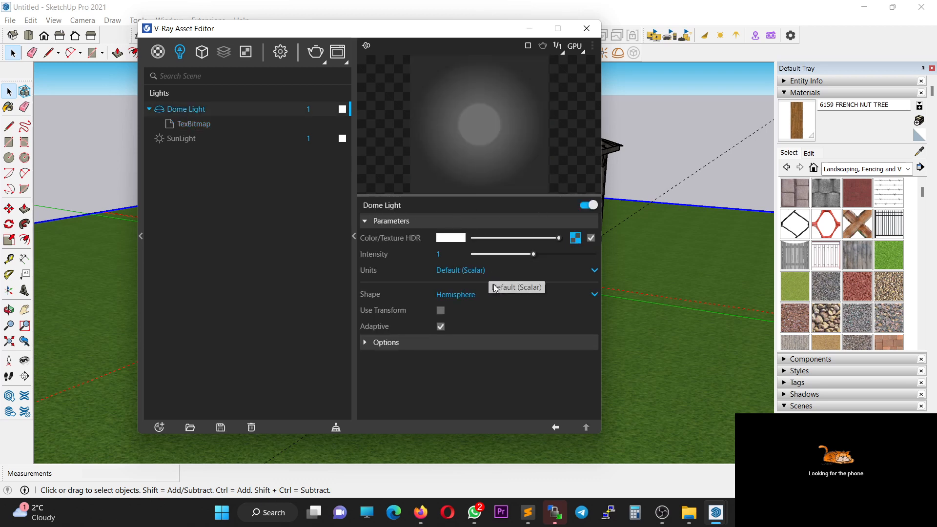
pyautogui.click(595, 294)
pyautogui.click(492, 325)
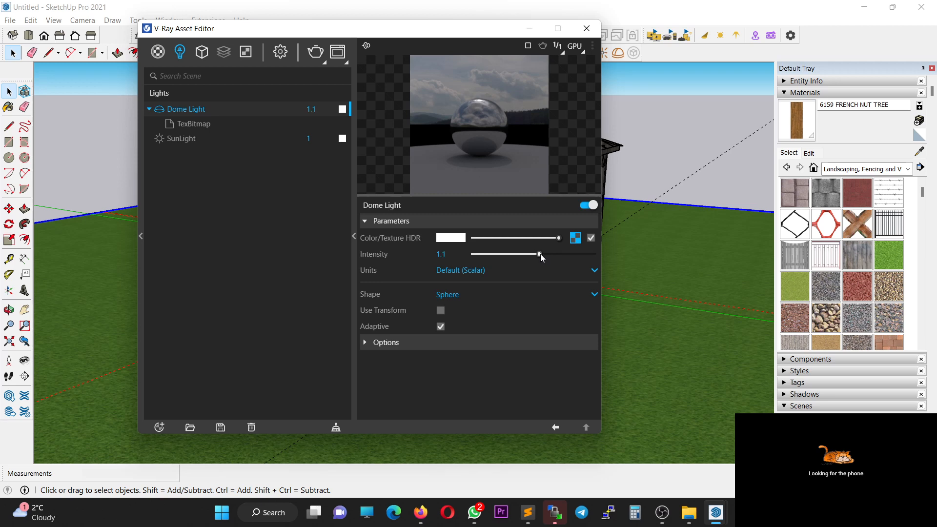
pyautogui.moveTo(548, 254); pyautogui.dragTo(551, 254)
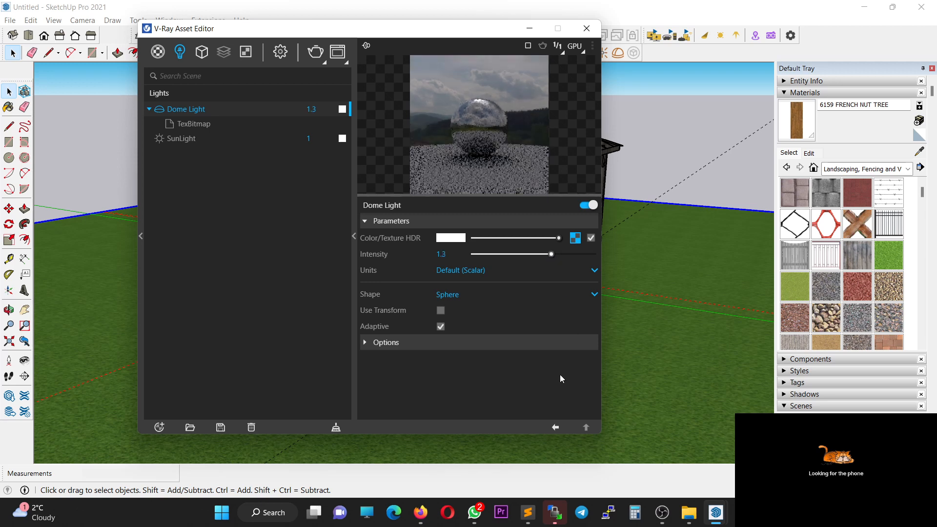
pyautogui.click(588, 33)
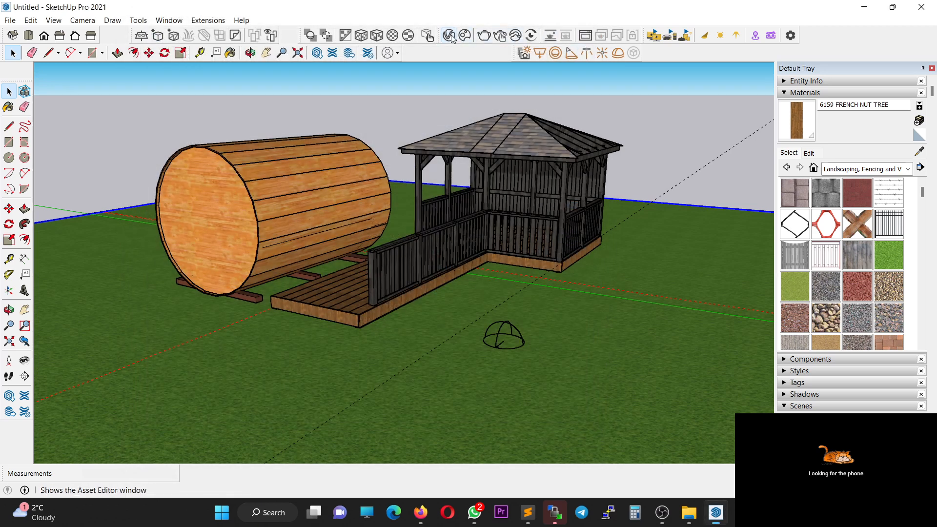
# Switch the V-Ray render engine to CUDA on the NVIDIA GeForce GTX 1650 Ti.
pyautogui.click(450, 35)
pyautogui.click(279, 51)
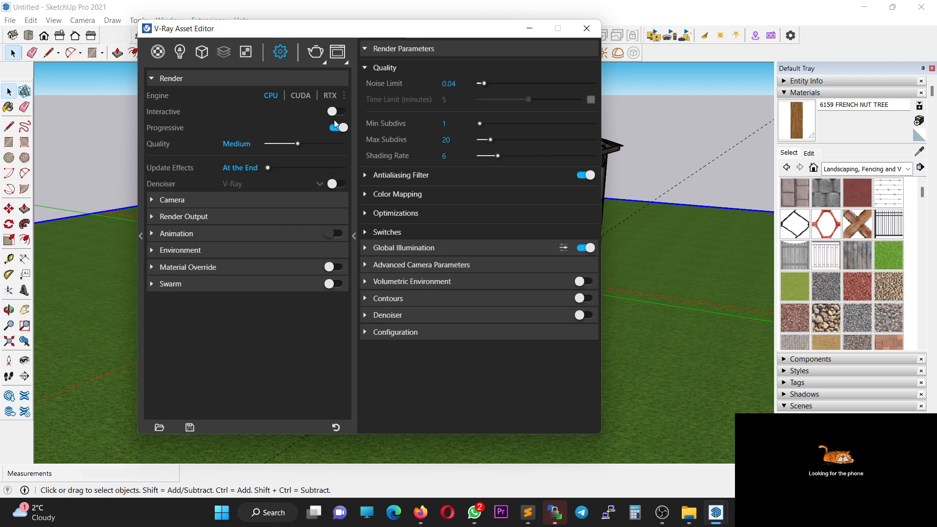
pyautogui.click(301, 96)
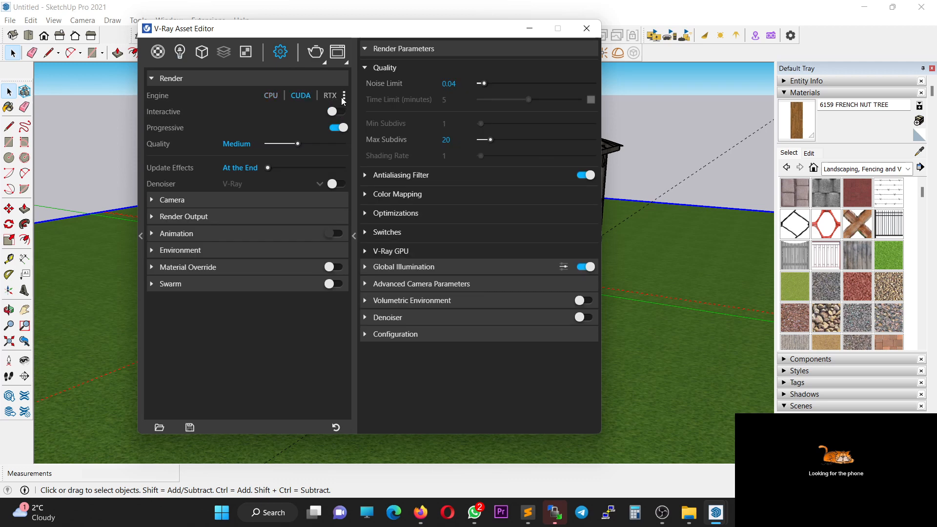
pyautogui.click(344, 96)
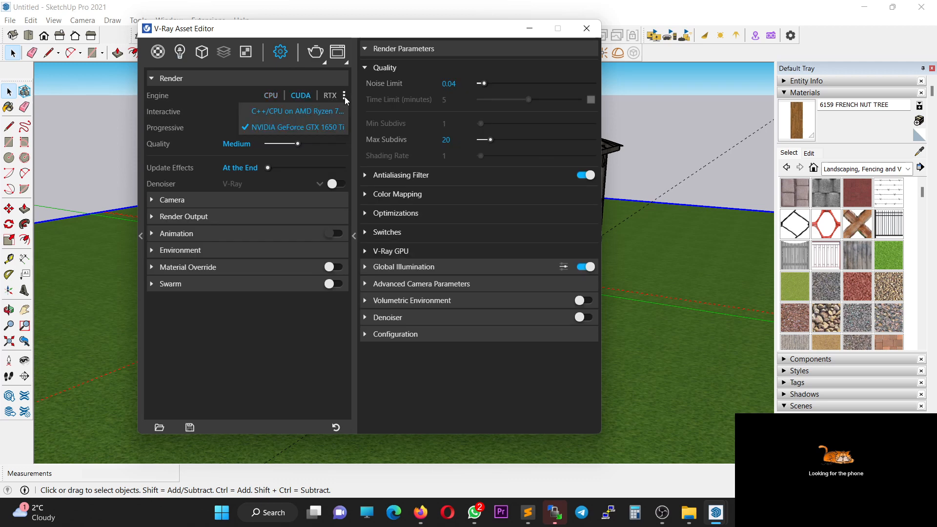
pyautogui.click(229, 119)
# Turn on automatic exposure value for the render camera and set its compensation to -0.4.
pyautogui.click(155, 200)
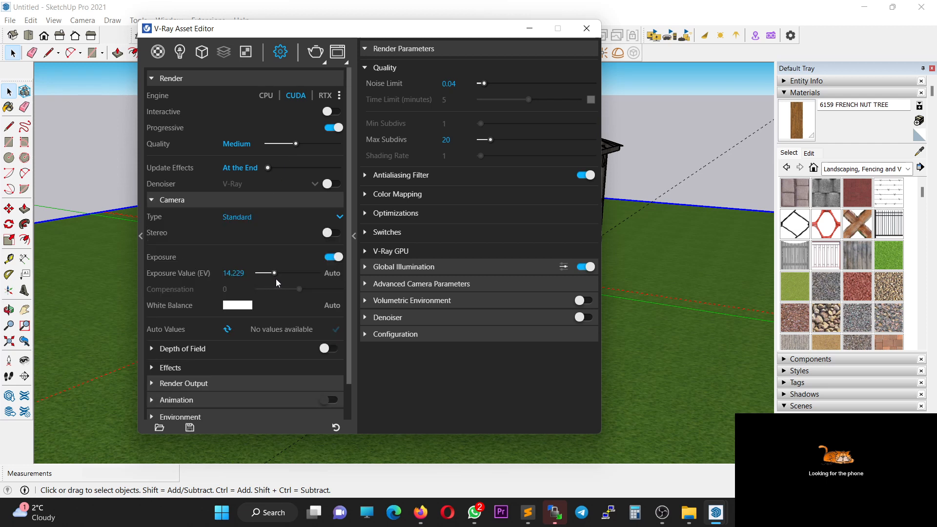
pyautogui.click(334, 275)
pyautogui.moveTo(299, 289); pyautogui.dragTo(286, 289)
pyautogui.click(531, 30)
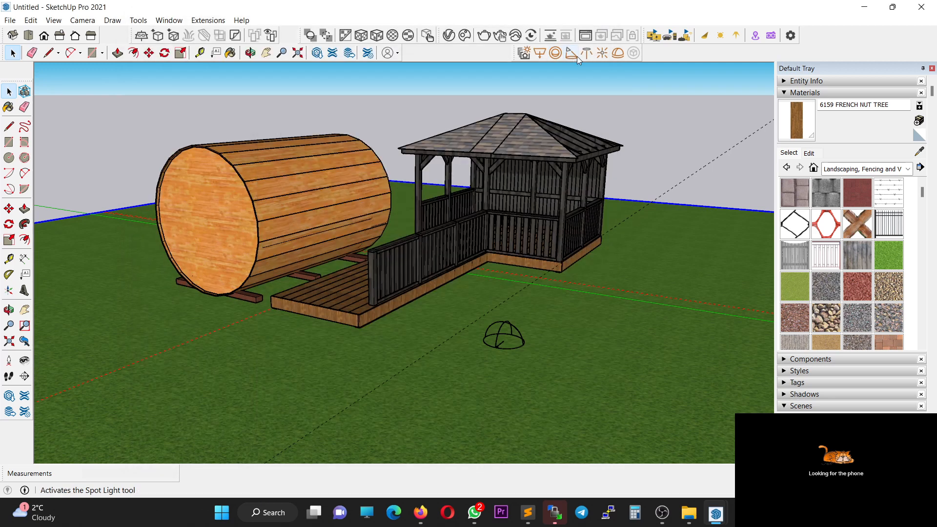
# Run a V-Ray test render with automatic exposure, stop it and close the frame buffer.
pyautogui.click(483, 34)
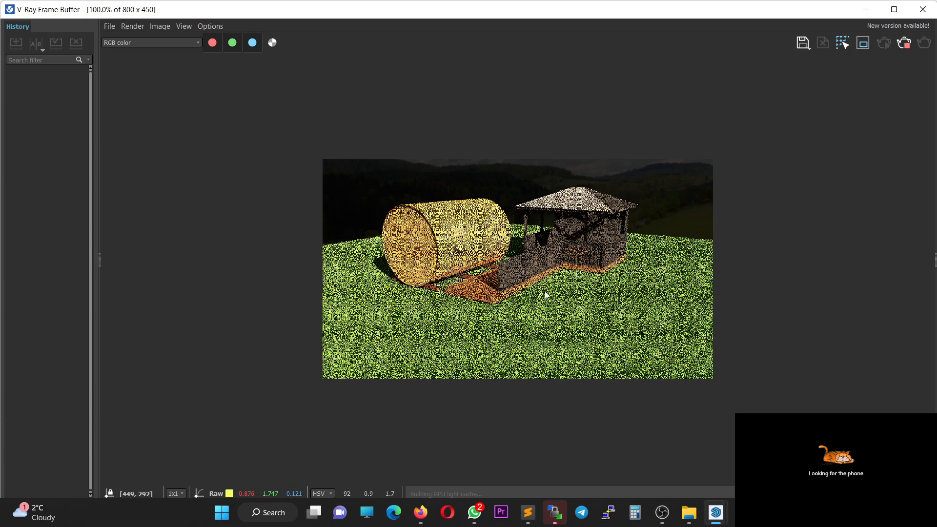
pyautogui.click(904, 43)
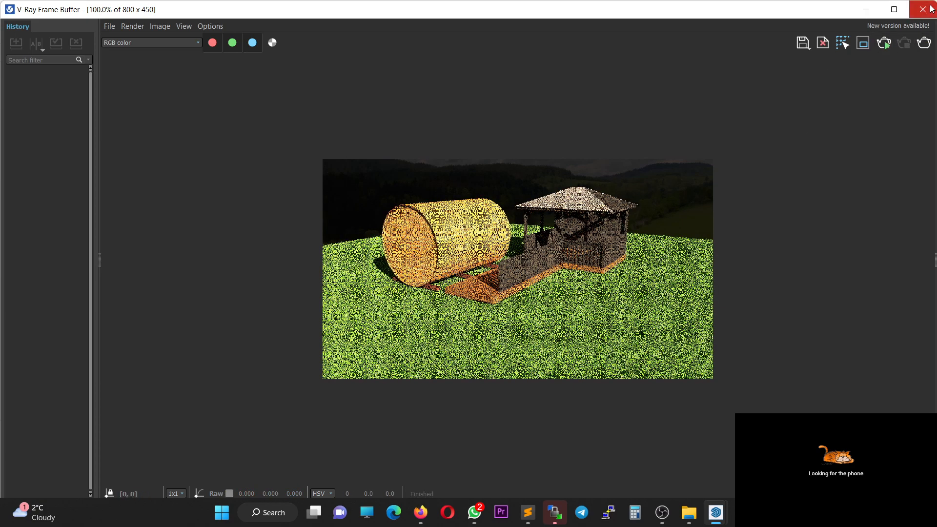
pyautogui.click(928, 7)
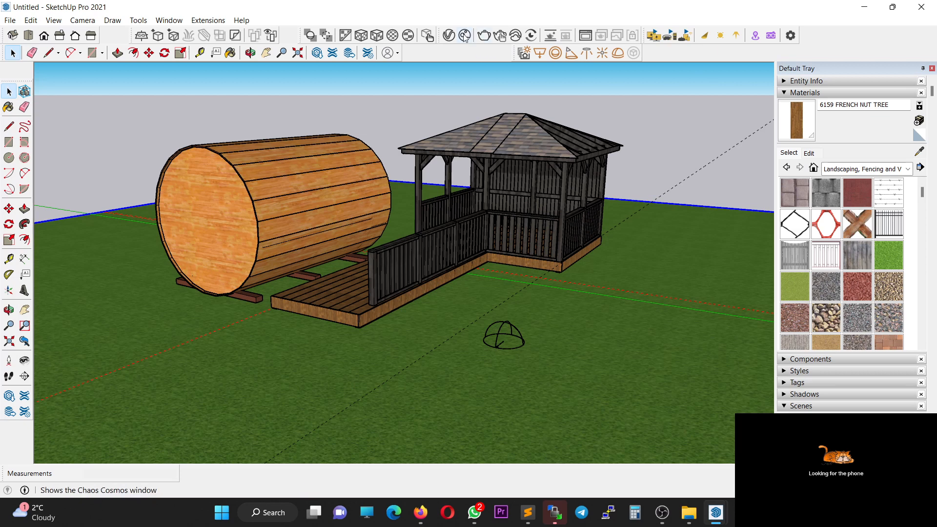
# Turn off the render camera's automatic exposure value.
pyautogui.click(449, 35)
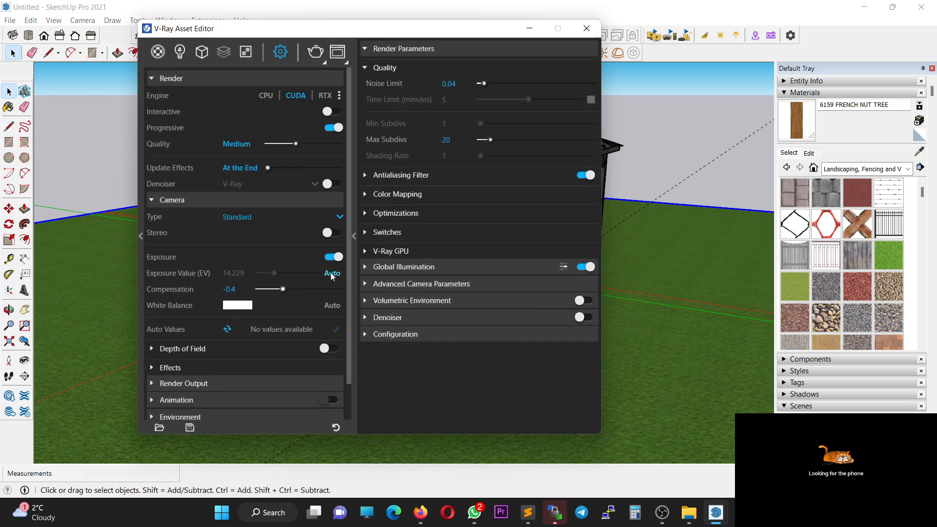
pyautogui.click(331, 275)
pyautogui.click(535, 31)
# Run a V-Ray test render with manual exposure, stop it and close the frame buffer.
pyautogui.click(507, 36)
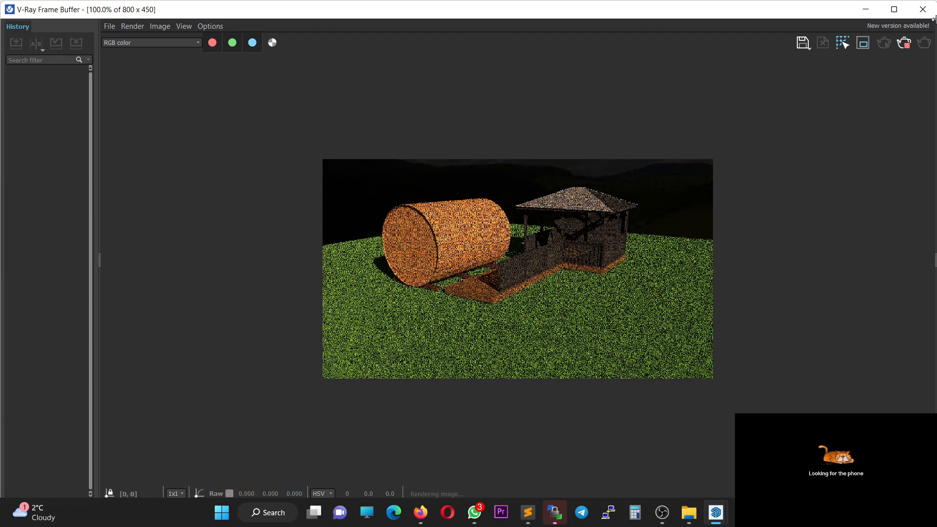
pyautogui.click(906, 43)
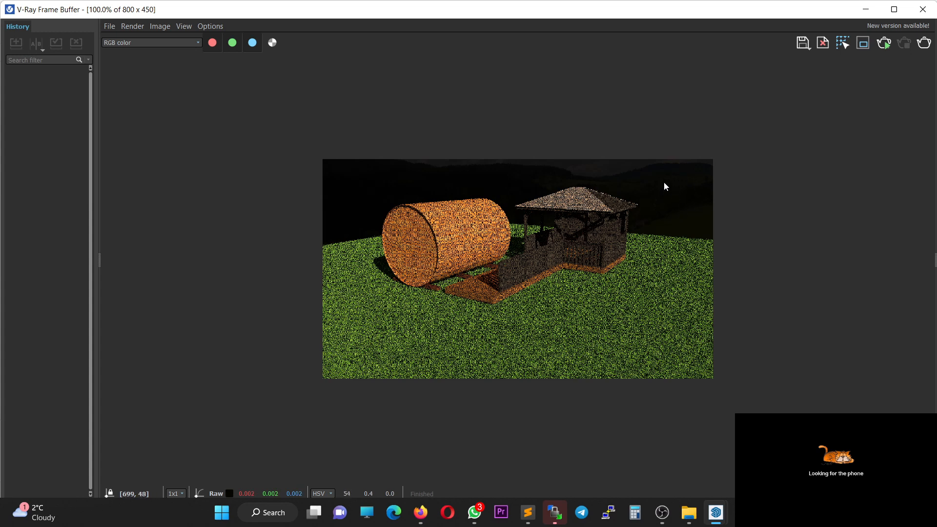
pyautogui.click(922, 9)
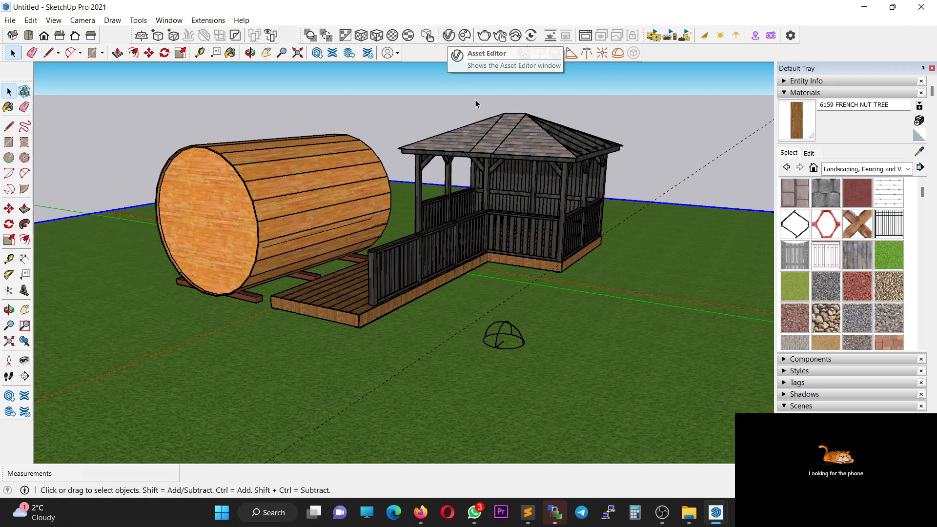
# Set the dome light's intensity to 13 in the V-Ray Asset Editor.
pyautogui.moveTo(475, 99); pyautogui.dragTo(462, 57, button='middle')
pyautogui.click(449, 35)
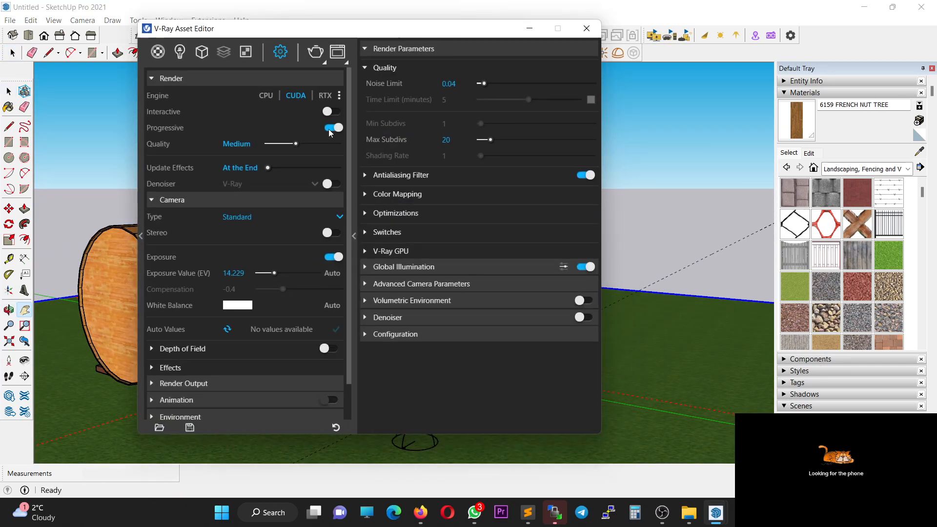
pyautogui.click(179, 51)
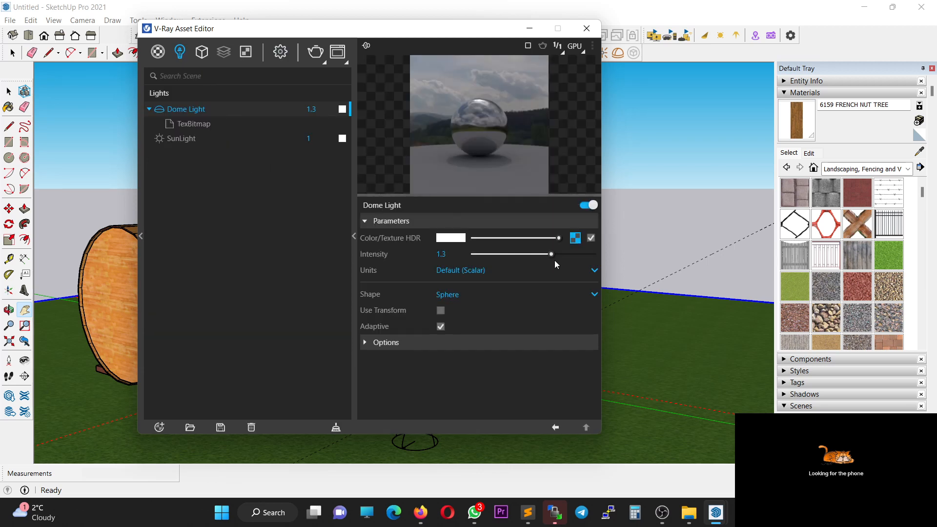
pyautogui.moveTo(554, 260); pyautogui.dragTo(599, 255)
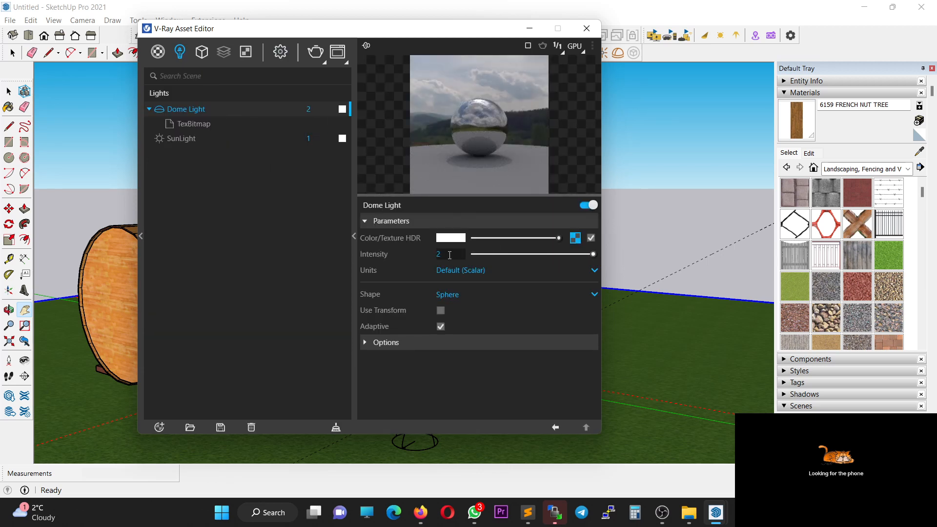
pyautogui.write('13')
pyautogui.click(680, 254)
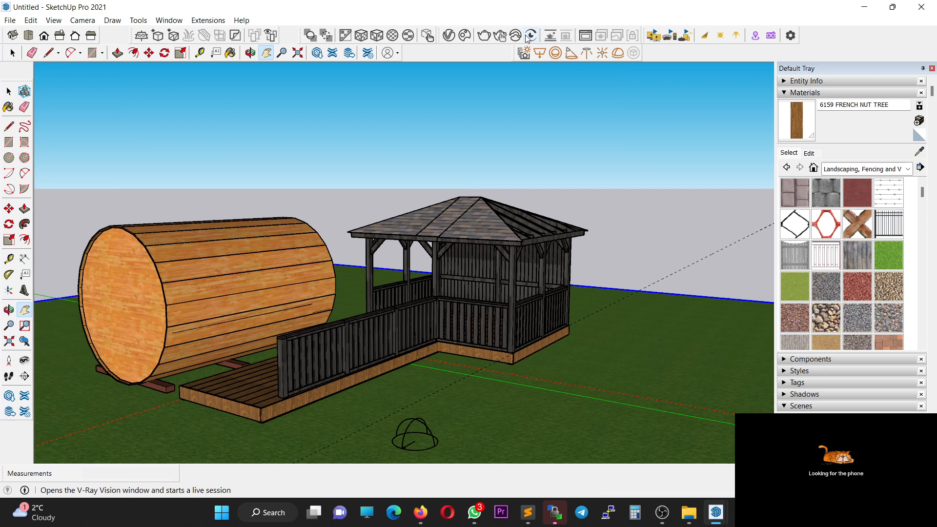
# Test-render the scene with the stronger dome light and close the frame buffer.
pyautogui.click(484, 35)
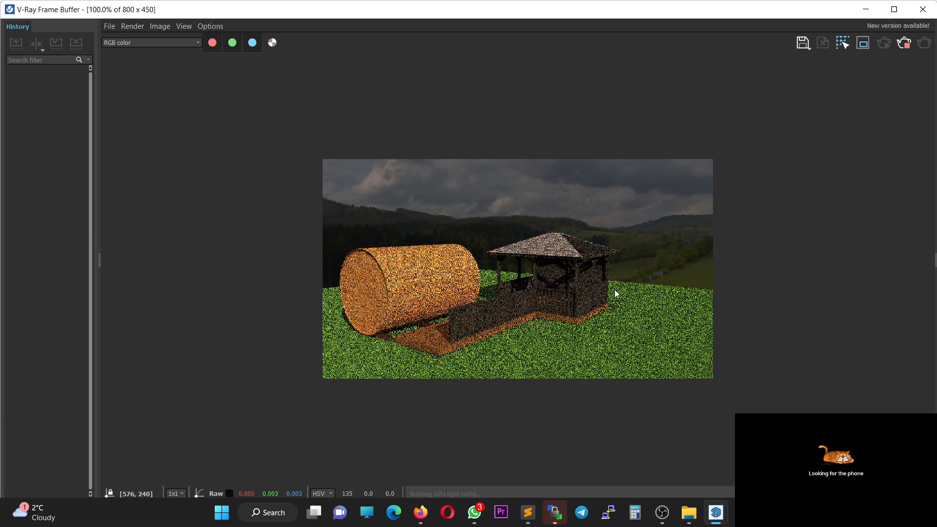
pyautogui.click(922, 9)
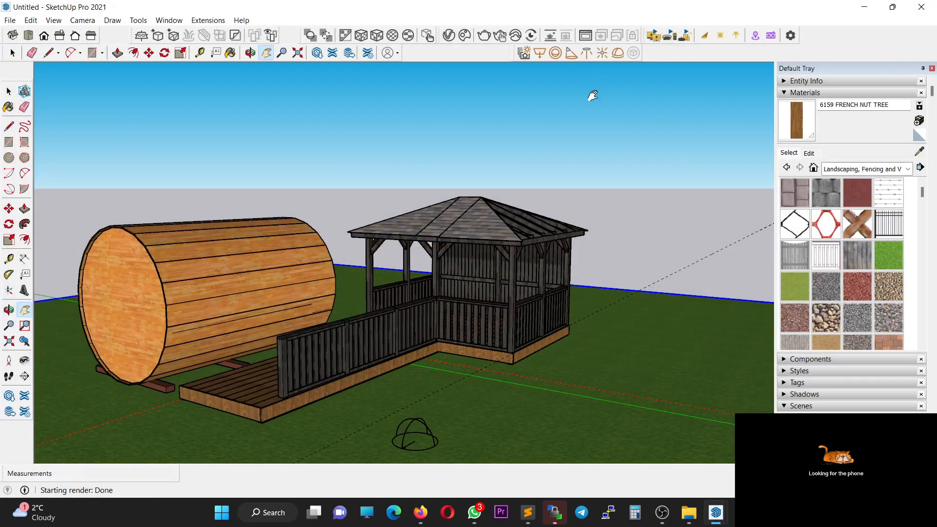
# Set the dome light's intensity to 25 and test-render the scene, stopping the render and closing the frame buffer.
pyautogui.click(450, 36)
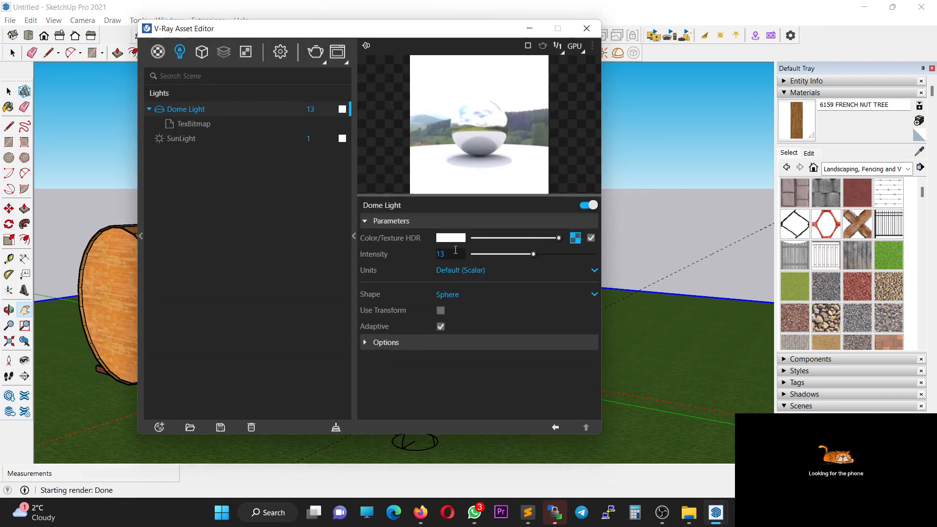
pyautogui.write('25')
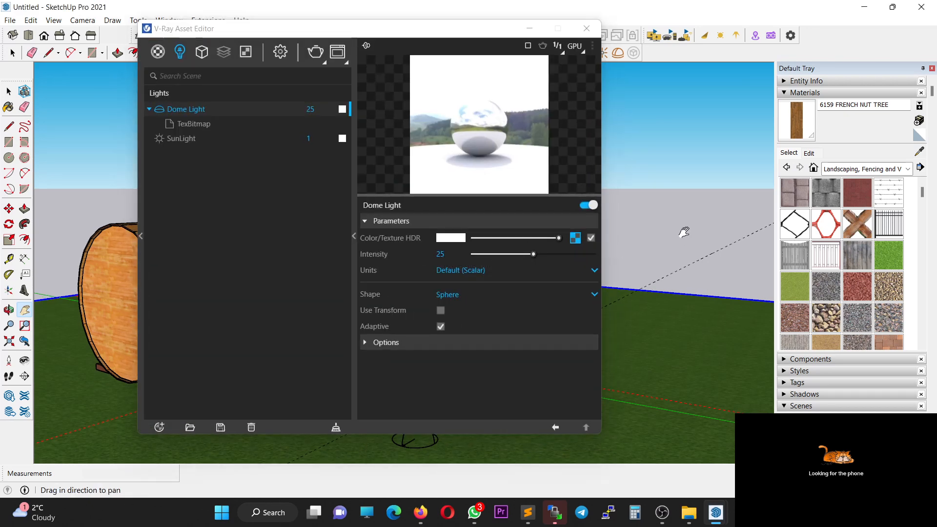
pyautogui.click(529, 28)
pyautogui.click(483, 35)
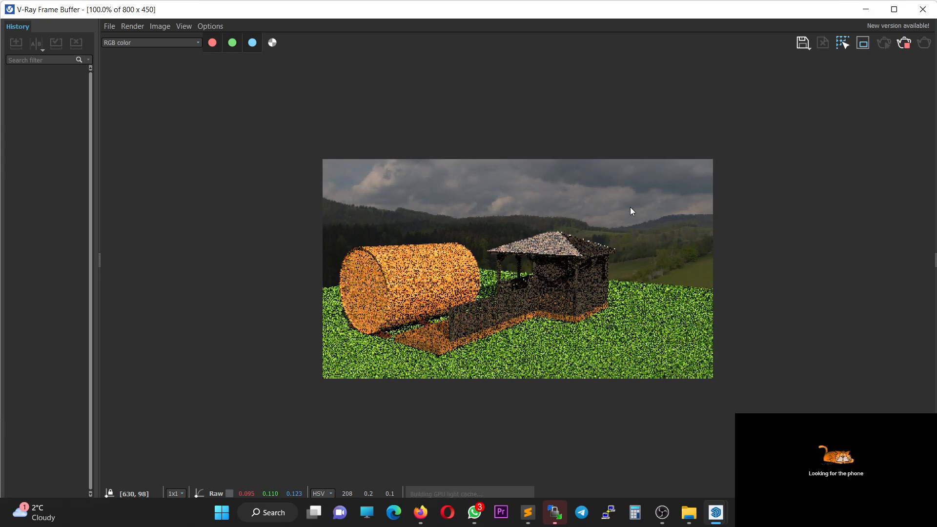
pyautogui.click(903, 48)
pyautogui.click(922, 9)
# Set the dome light's intensity to 50 in the V-Ray Asset Editor.
pyautogui.click(451, 36)
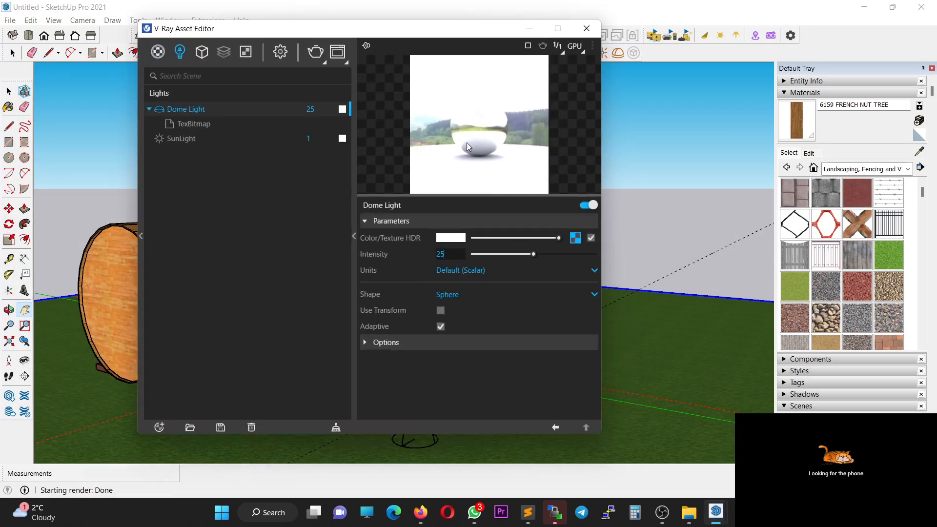
pyautogui.moveTo(461, 252); pyautogui.dragTo(405, 251)
pyautogui.press('BackSpace')
pyautogui.write('5')
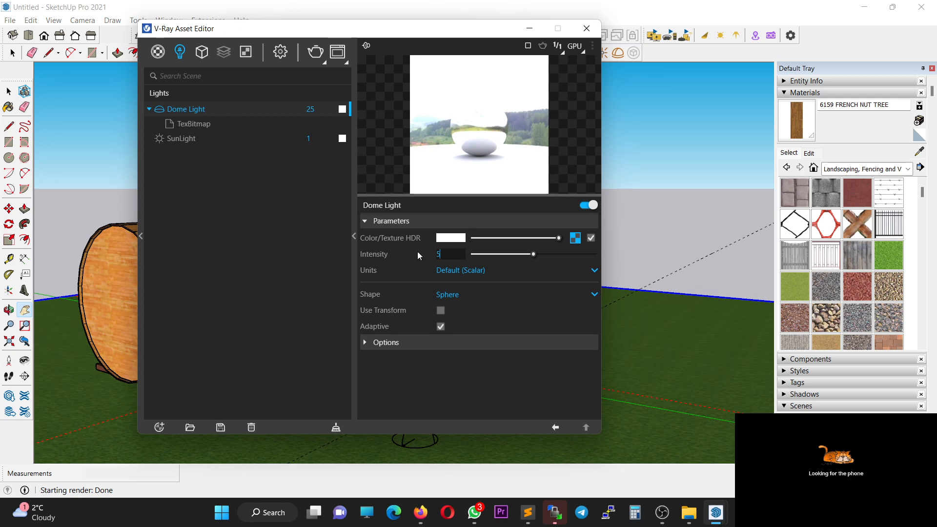
pyautogui.write('0')
pyautogui.click(660, 227)
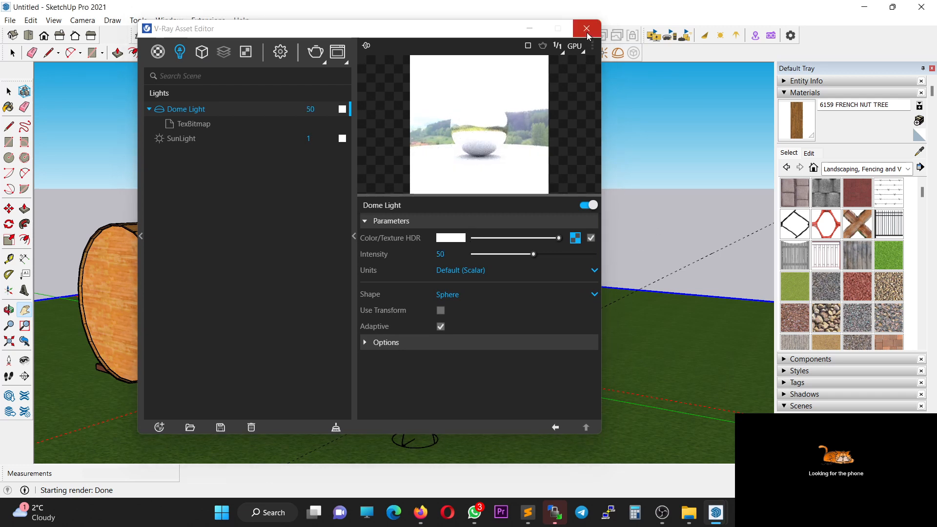
# Set the sun time in the scene's shadow settings to 10:08.
pyautogui.click(280, 51)
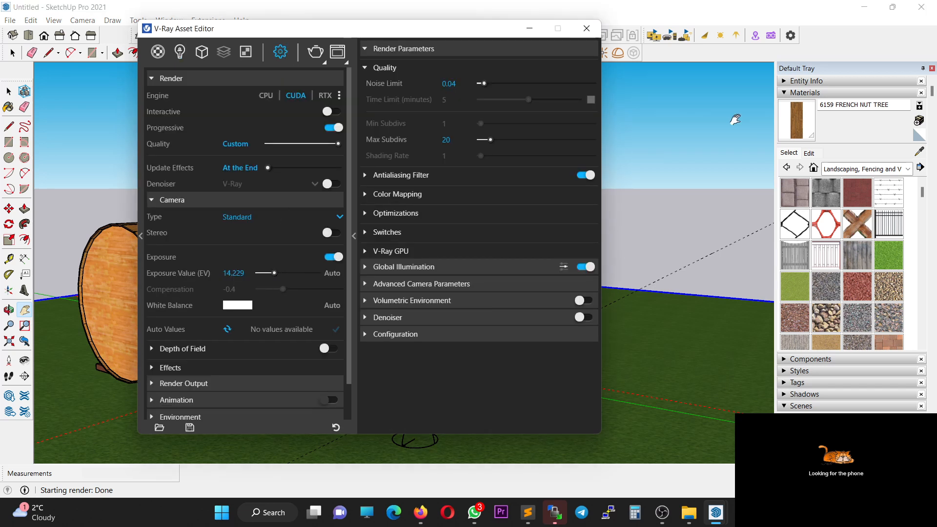
pyautogui.click(794, 93)
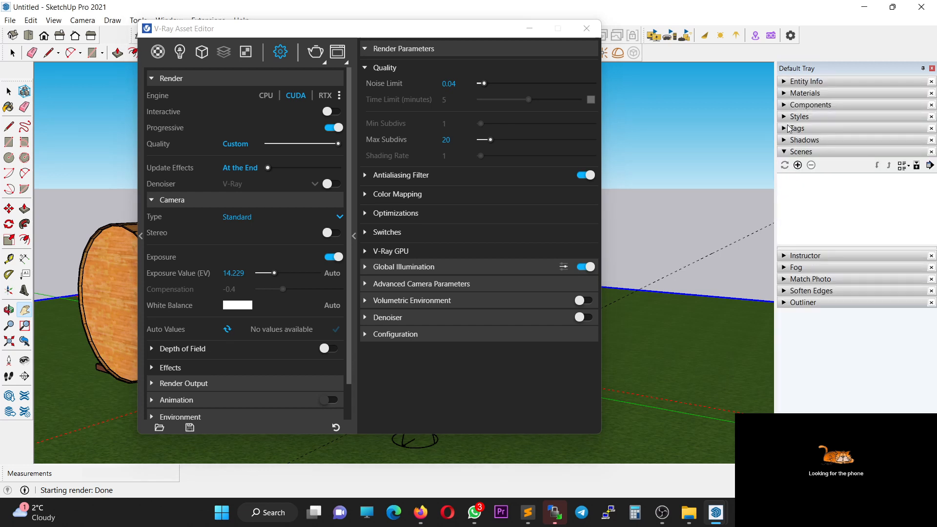
pyautogui.click(788, 140)
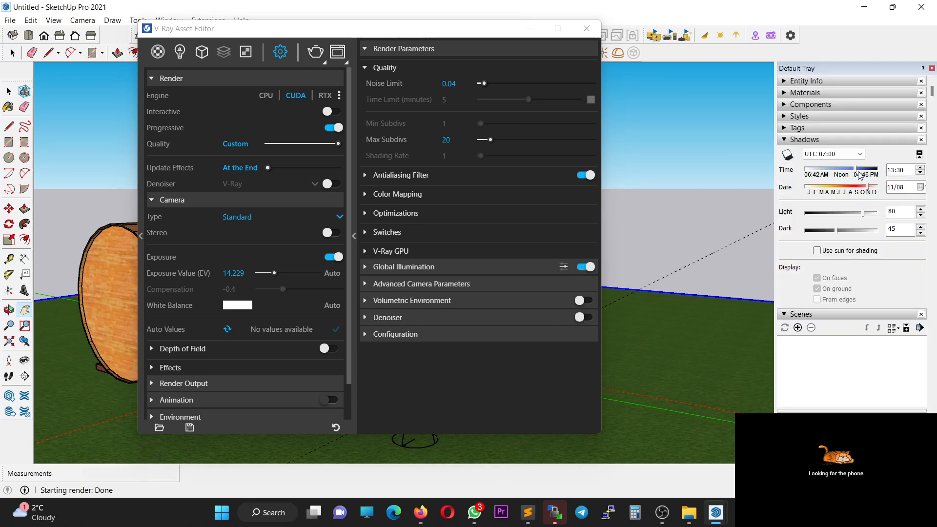
pyautogui.moveTo(857, 171); pyautogui.dragTo(832, 173)
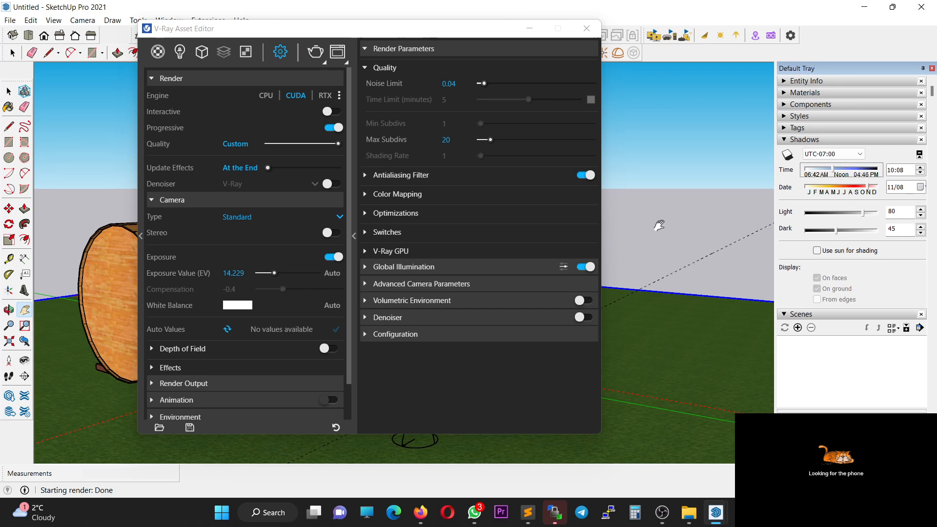
# Test-render the scene with the earlier sun time, abort the render and close the frame buffer.
pyautogui.click(529, 28)
pyautogui.click(485, 37)
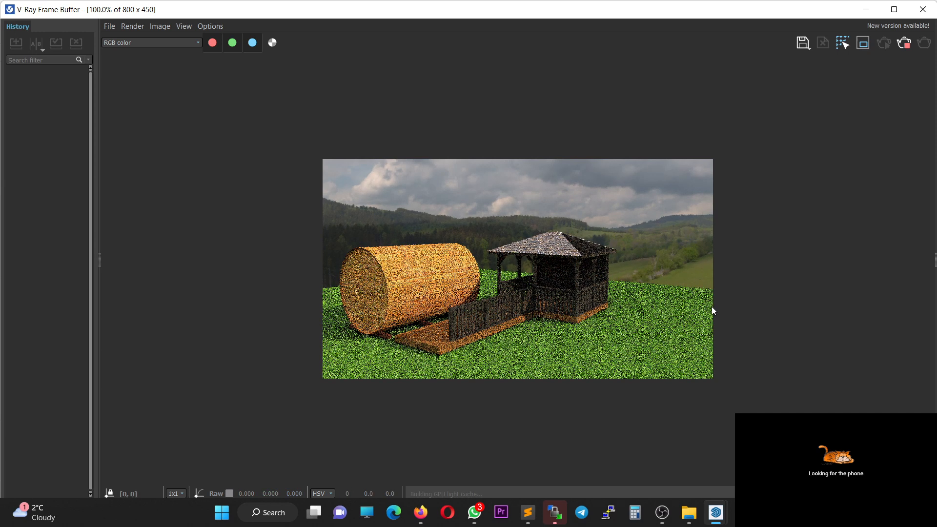
pyautogui.click(900, 42)
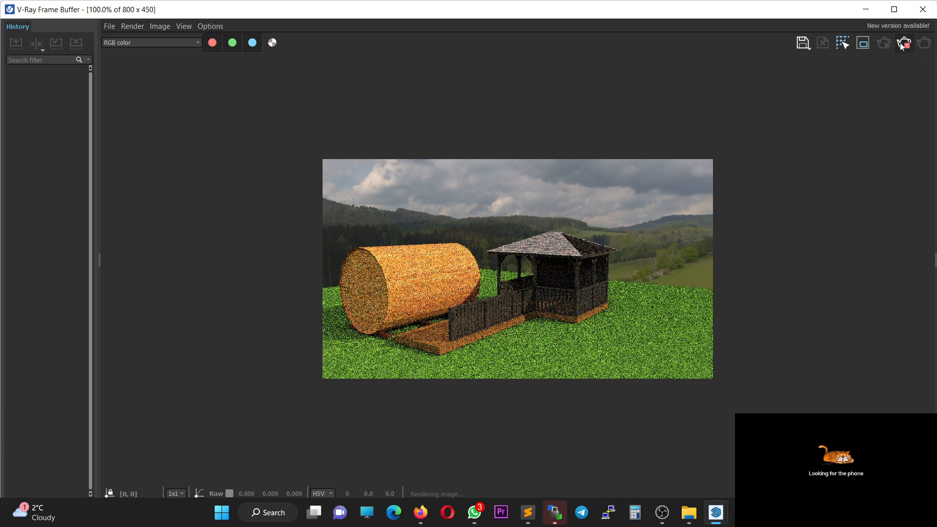
pyautogui.click(922, 9)
# Set the dome light's intensity to 100 and test-render the scene, closing the frame buffer when done.
pyautogui.click(442, 38)
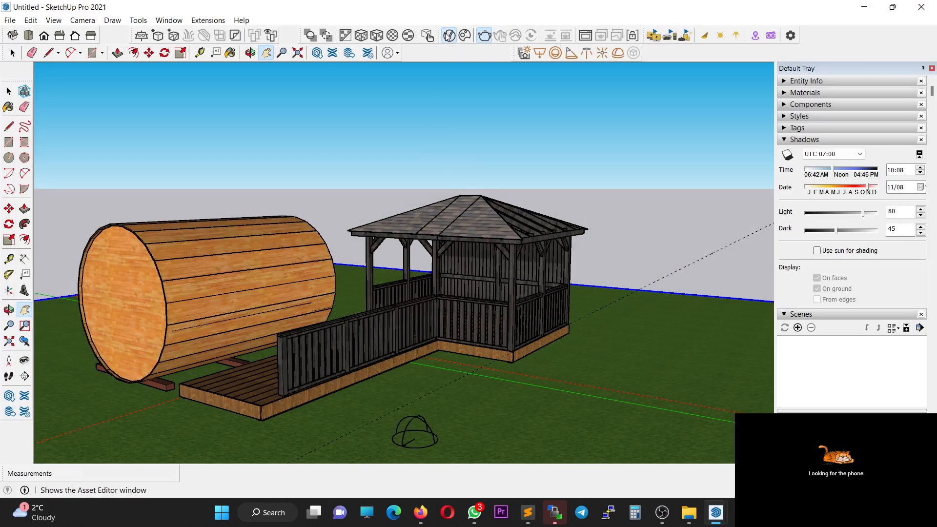
pyautogui.click(179, 51)
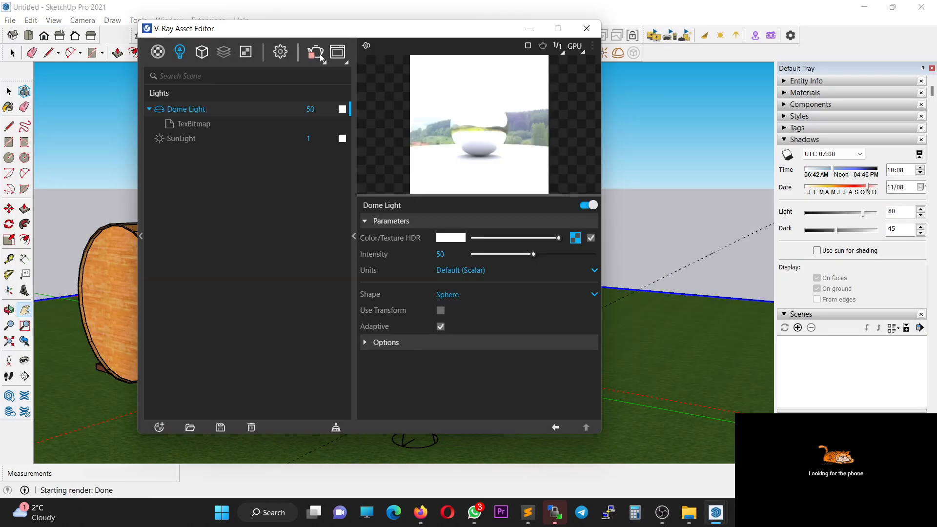
pyautogui.doubleClick(439, 254)
pyautogui.write('1')
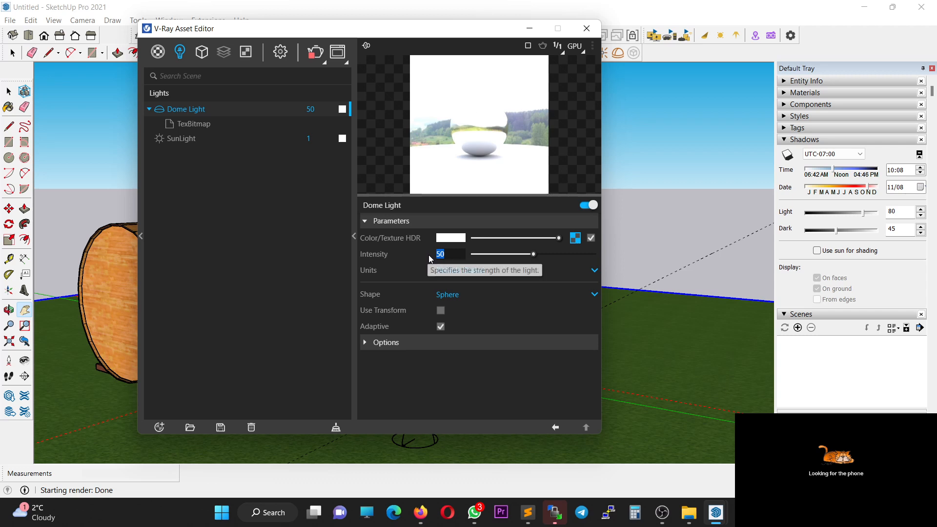
pyautogui.write('00')
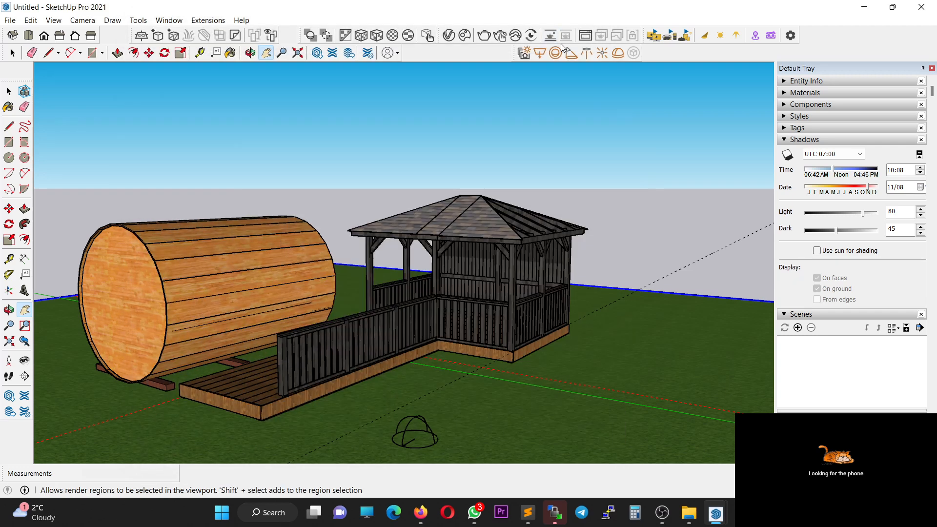
pyautogui.click(586, 29)
pyautogui.click(493, 41)
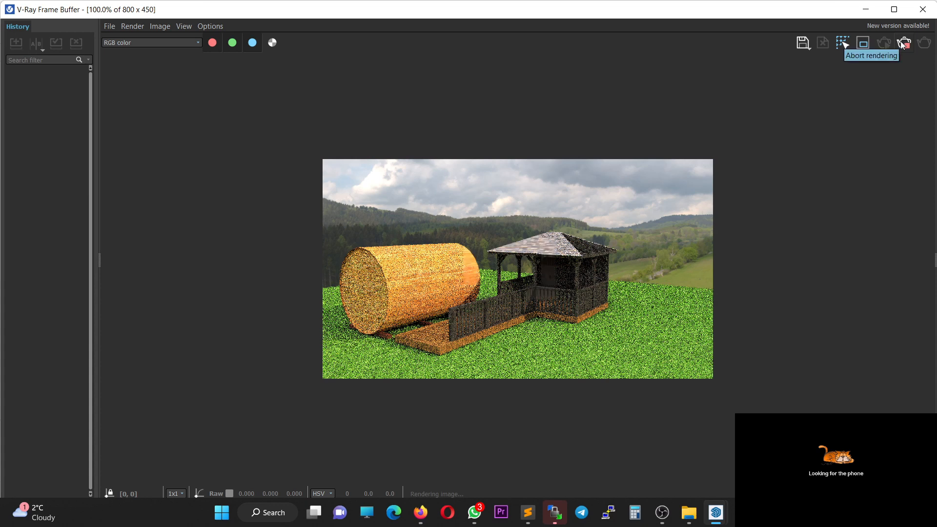
pyautogui.click(922, 9)
# Aim the camera along the deck toward the gazebo and set its field of view to 45 degrees.
pyautogui.moveTo(593, 252); pyautogui.dragTo(483, 247, button='middle')
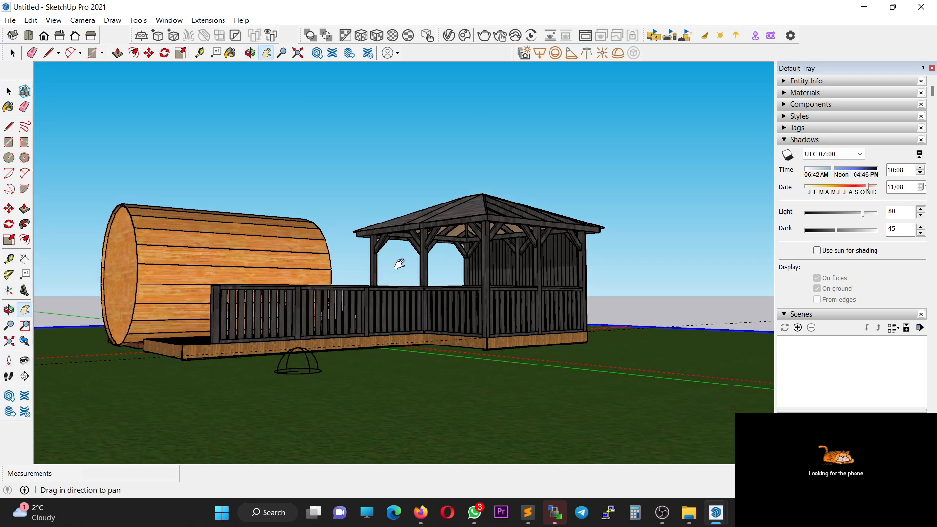
pyautogui.moveTo(397, 263); pyautogui.dragTo(585, 267)
pyautogui.moveTo(585, 268); pyautogui.dragTo(679, 290, button='middle')
pyautogui.scroll(4, 612, 280)
pyautogui.moveTo(612, 280); pyautogui.dragTo(575, 265, button='middle')
pyautogui.moveTo(575, 264); pyautogui.dragTo(561, 256)
pyautogui.click(282, 53)
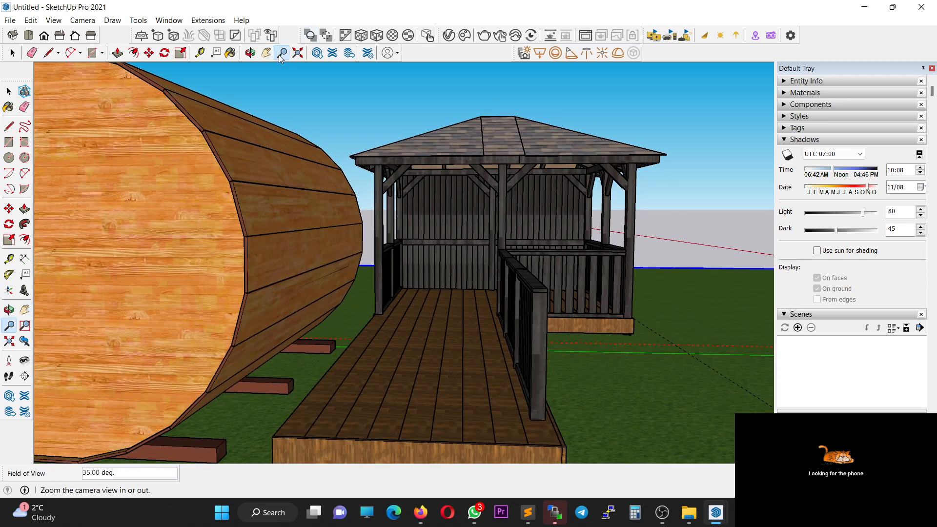
pyautogui.write('45')
pyautogui.press('Return')
# Bring the camera closer to the sauna and railing and widen its field of view to 60 degrees.
pyautogui.scroll(2, 408, 208)
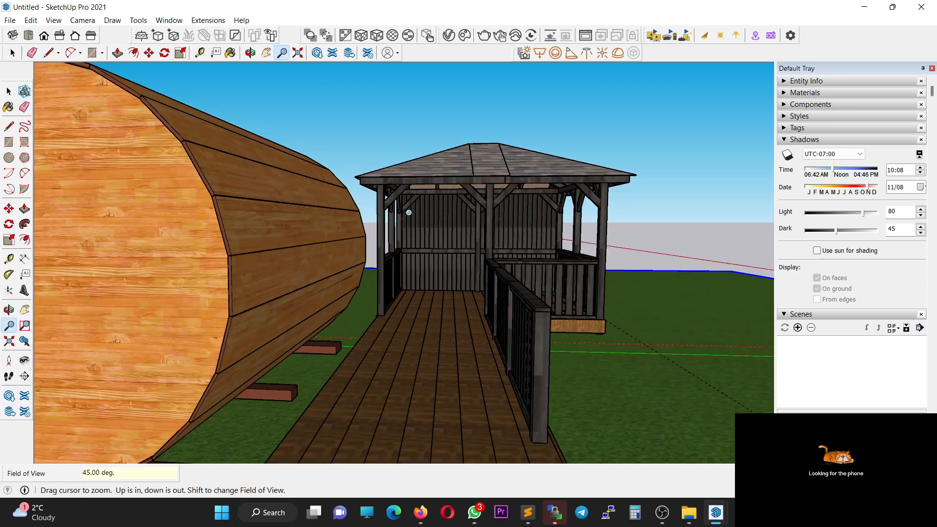
pyautogui.moveTo(406, 210); pyautogui.dragTo(401, 225, button='middle')
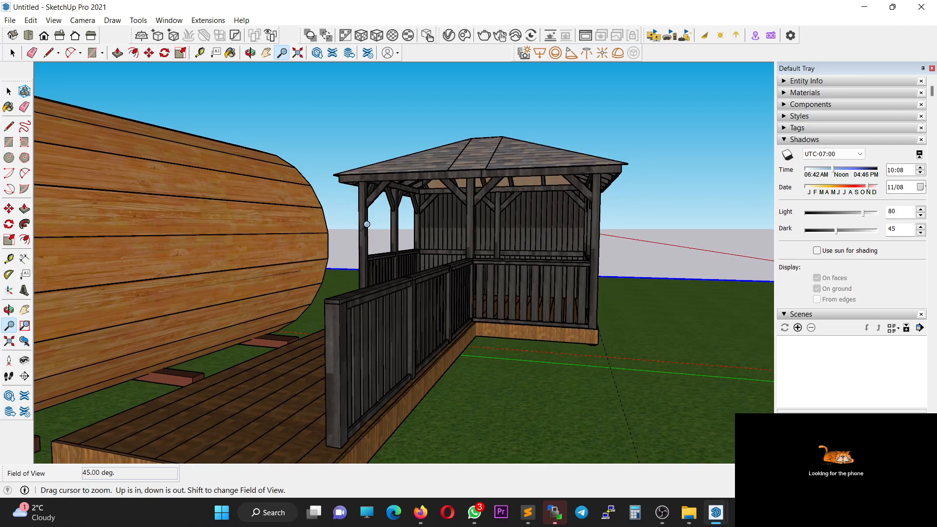
pyautogui.moveTo(401, 225); pyautogui.dragTo(371, 239)
pyautogui.keyDown('shift'); pyautogui.moveTo(320, 246); pyautogui.dragTo(373, 282, button='middle'); pyautogui.keyUp('shift')
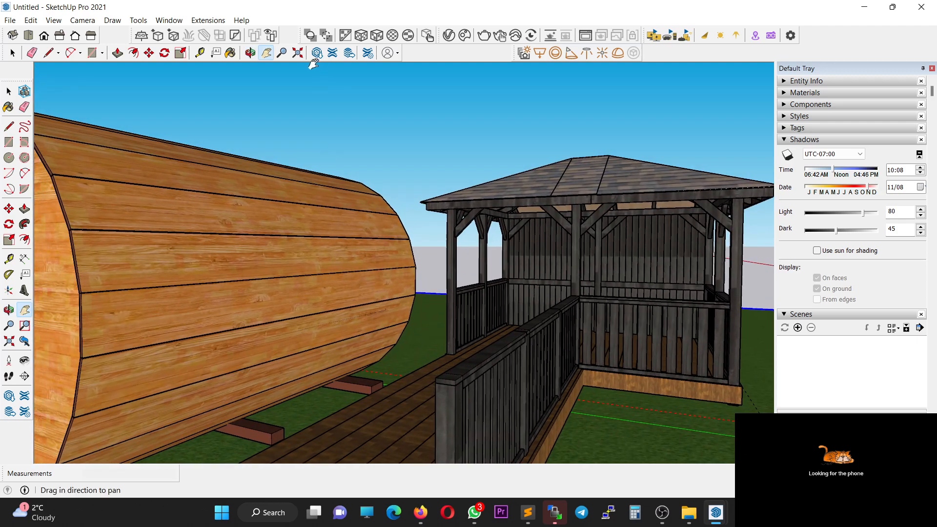
pyautogui.click(282, 53)
pyautogui.write('6')
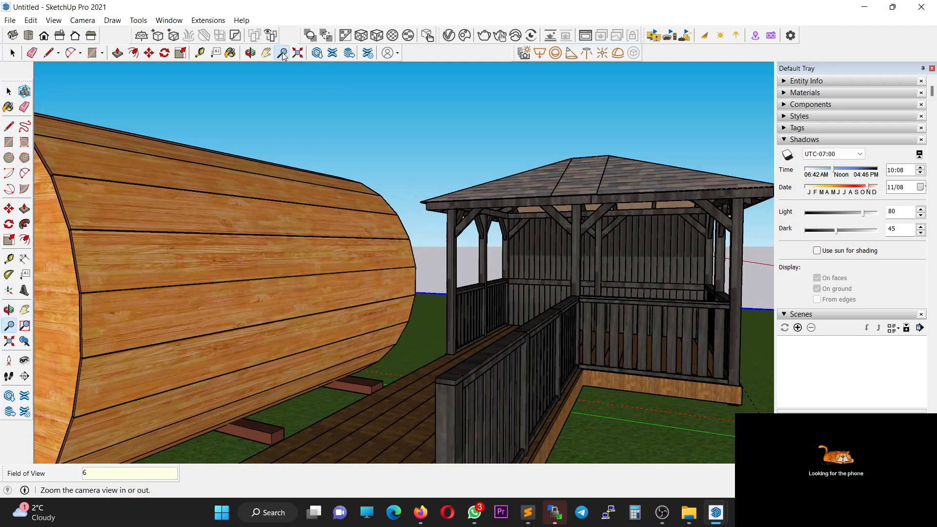
pyautogui.write('0')
pyautogui.press('Return')
pyautogui.press('h')
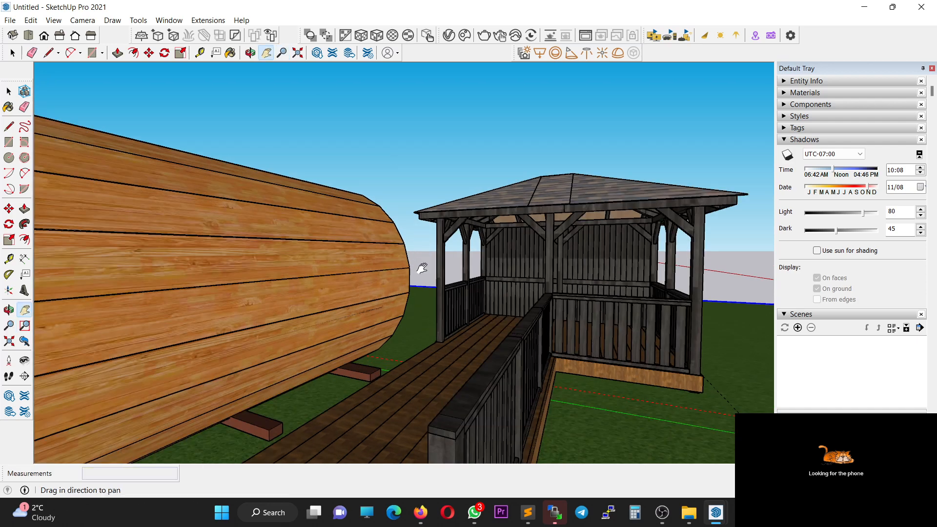
# Frame the sauna's round end, the deck and the gazebo together, render the view in V-Ray and close the frame buffer.
pyautogui.scroll(4, 442, 257)
pyautogui.moveTo(444, 257)
pyautogui.mouseDown()
pyautogui.moveTo(459, 262)
pyautogui.moveTo(454, 252)
pyautogui.mouseUp()
pyautogui.scroll(-8, 449, 235)
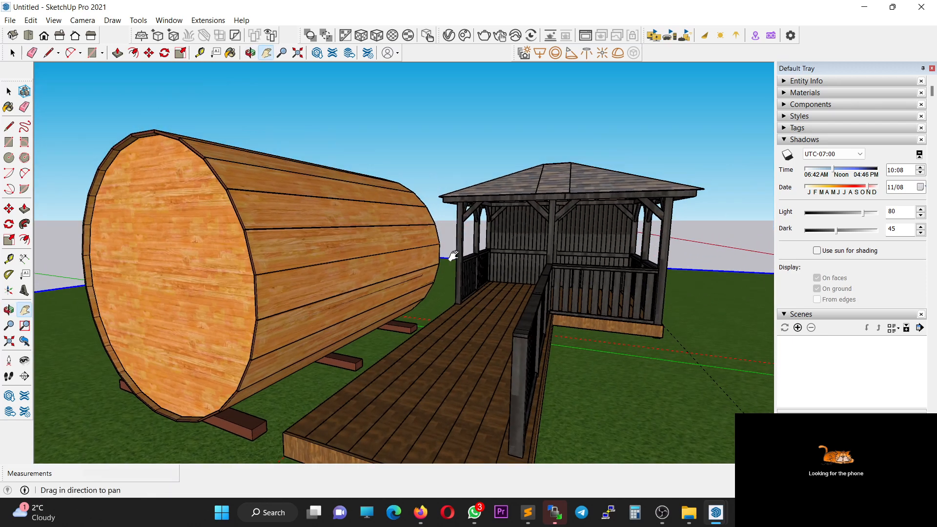
pyautogui.moveTo(453, 255); pyautogui.dragTo(450, 249)
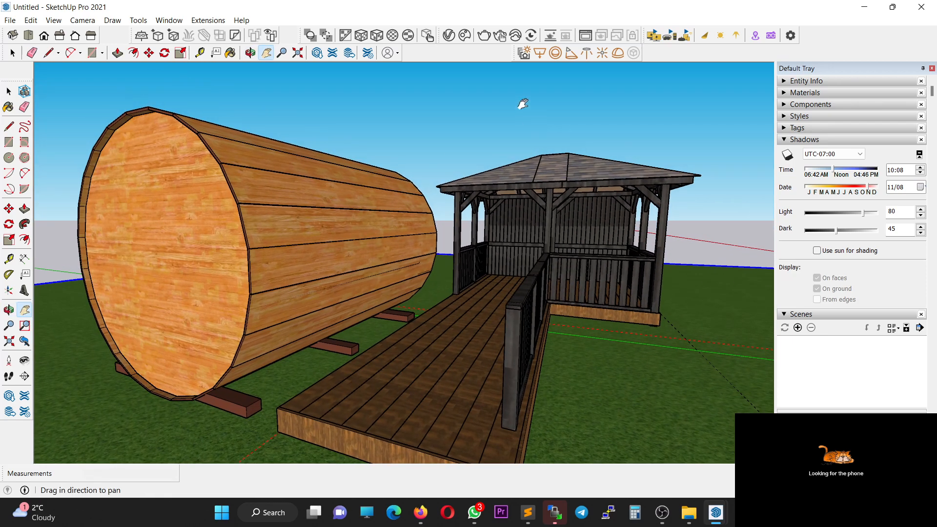
pyautogui.click(484, 36)
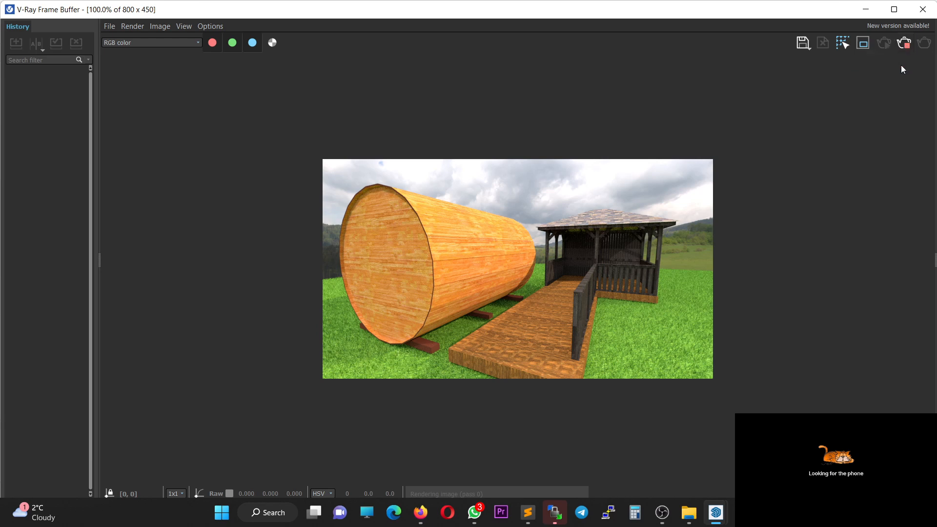
pyautogui.click(922, 9)
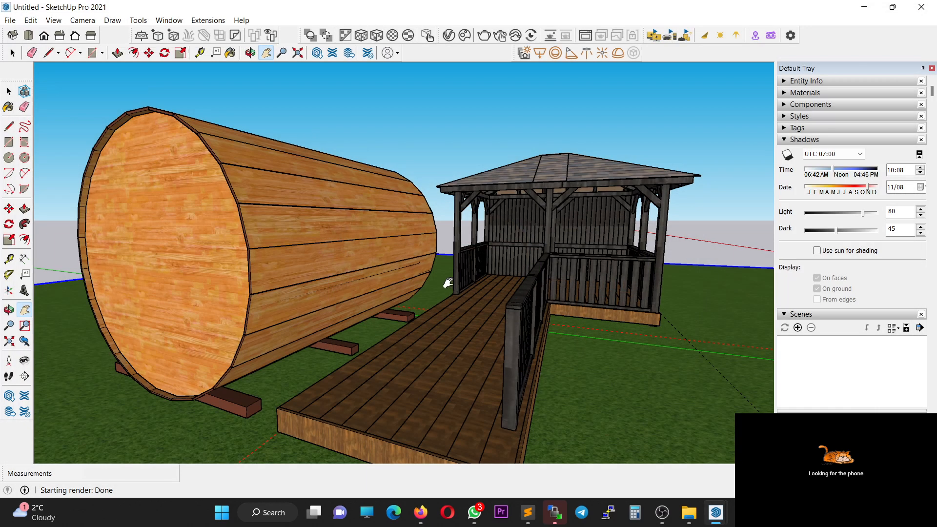
# Start saving the model under a new name and create a folder named "sauna with a gazebo" in Desktop > Sketchup files.
pyautogui.click(10, 20)
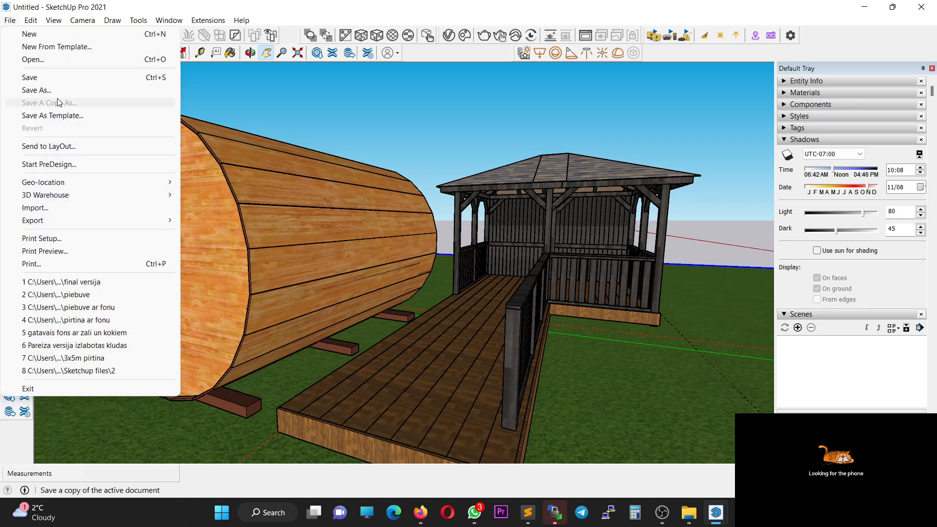
pyautogui.click(161, 90)
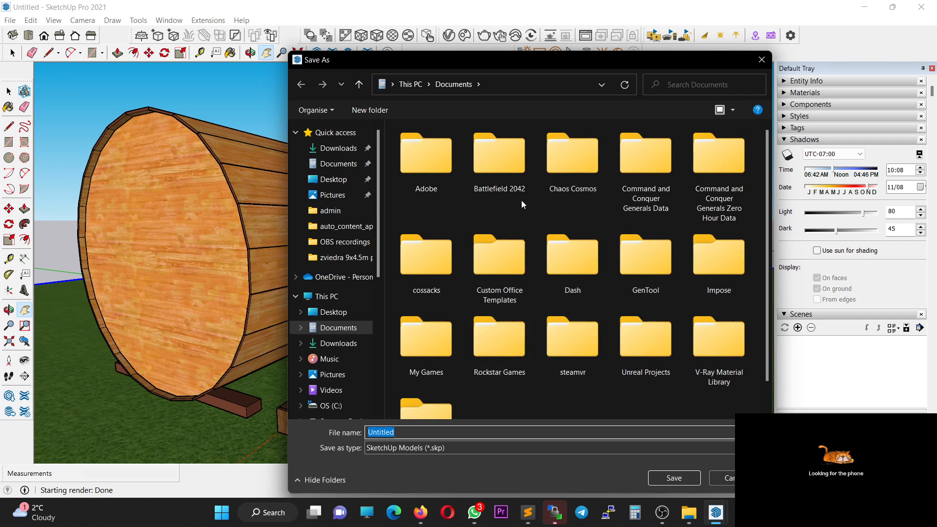
pyautogui.scroll(-1, 517, 293)
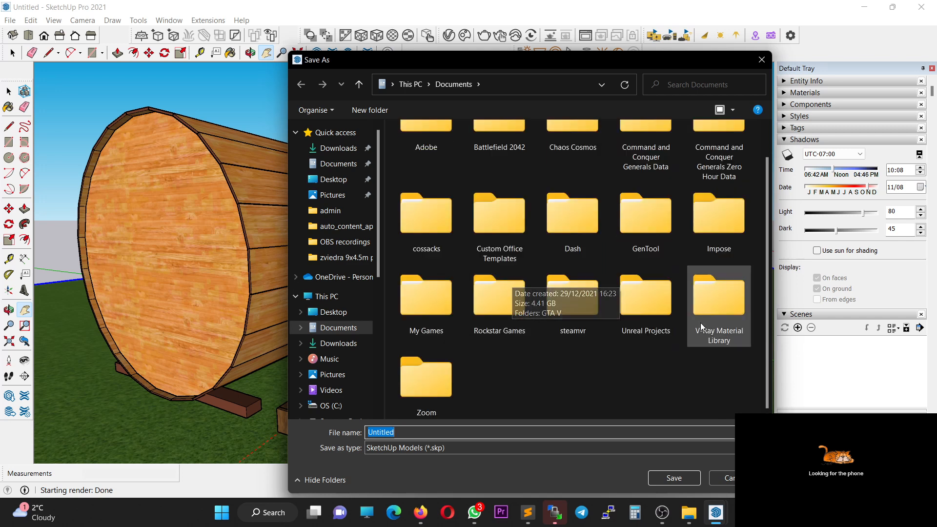
pyautogui.click(339, 178)
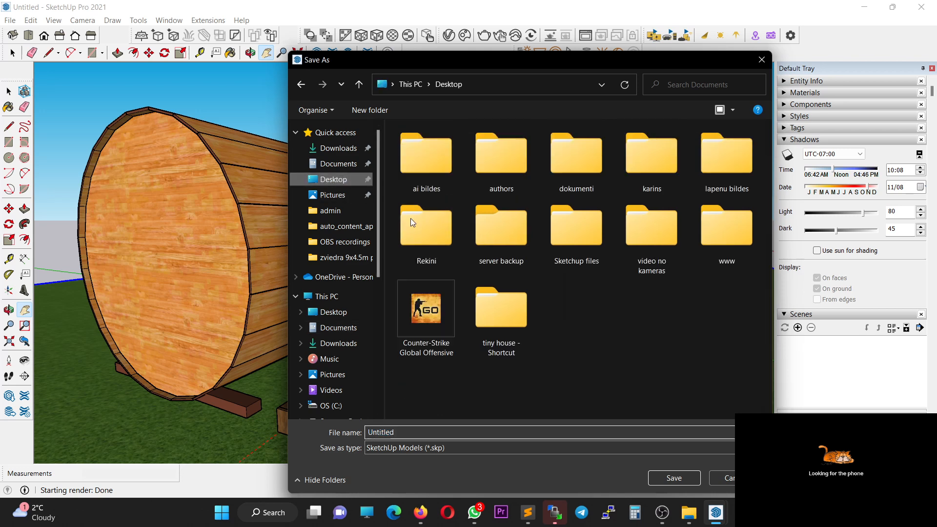
pyautogui.click(576, 238)
pyautogui.doubleClick(577, 239)
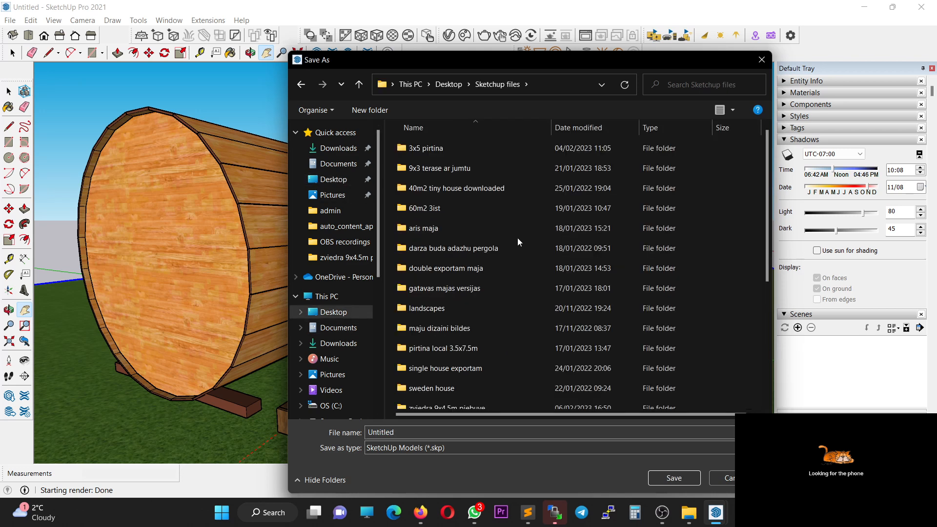
pyautogui.click(370, 110)
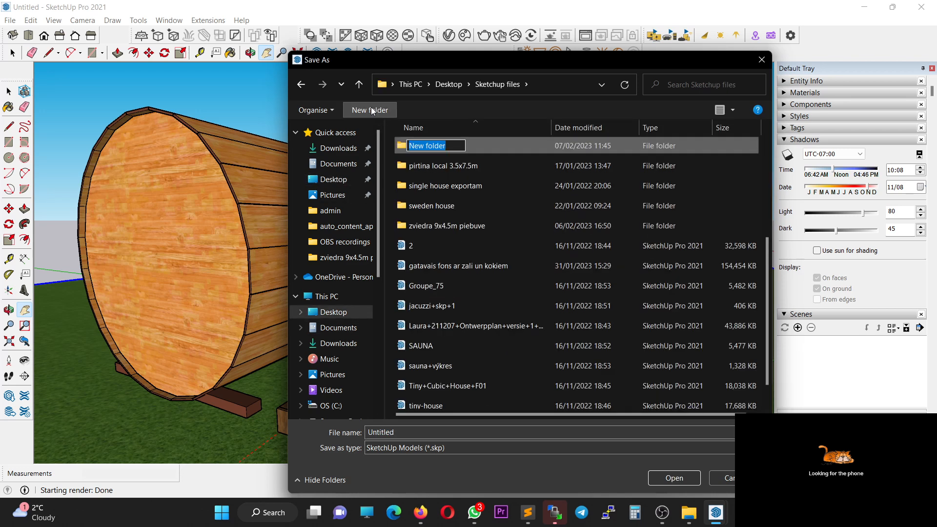
pyautogui.write('sauna with a gazebo')
pyautogui.press('Return')
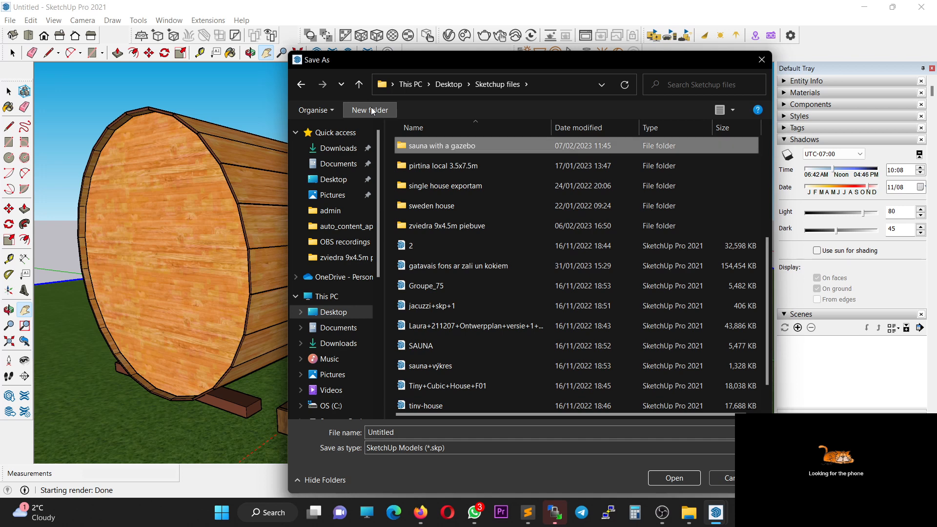
# Save the model as "1" inside the "sauna with a gazebo" folder.
pyautogui.press('Return')
pyautogui.doubleClick(439, 432)
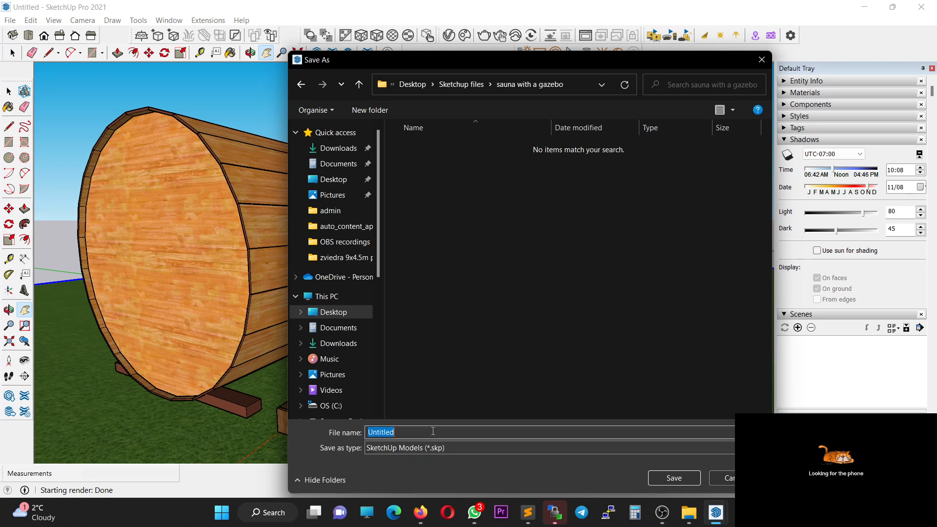
pyautogui.write('1')
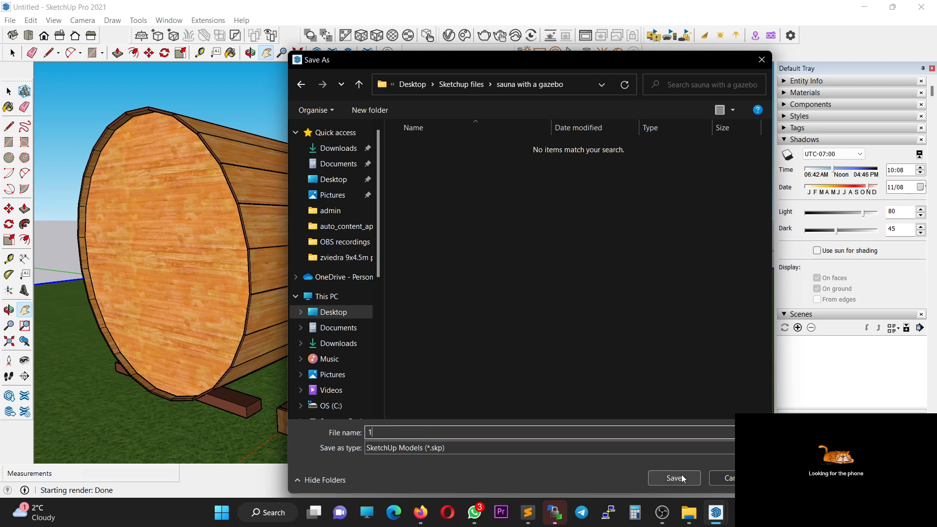
pyautogui.click(681, 474)
# Open the V-Ray render settings and set the render quality to Medium+.
pyautogui.click(446, 37)
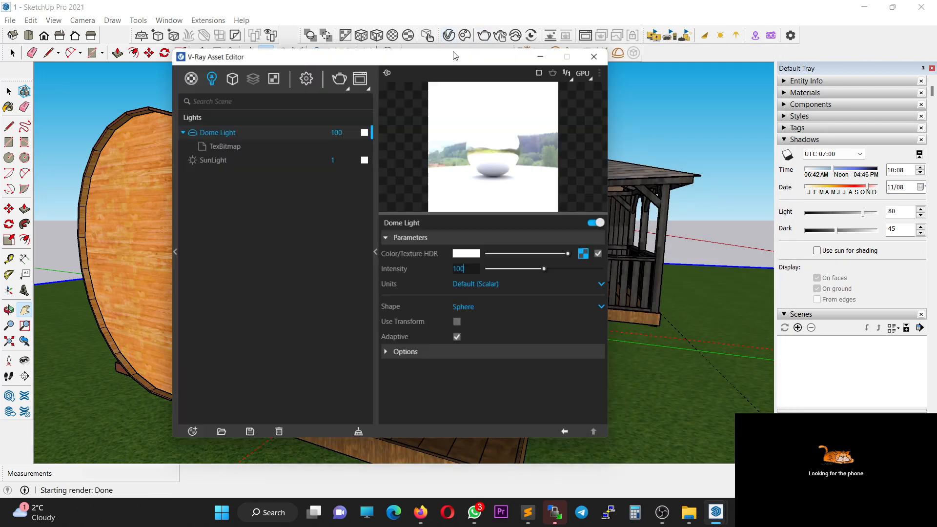
pyautogui.click(279, 52)
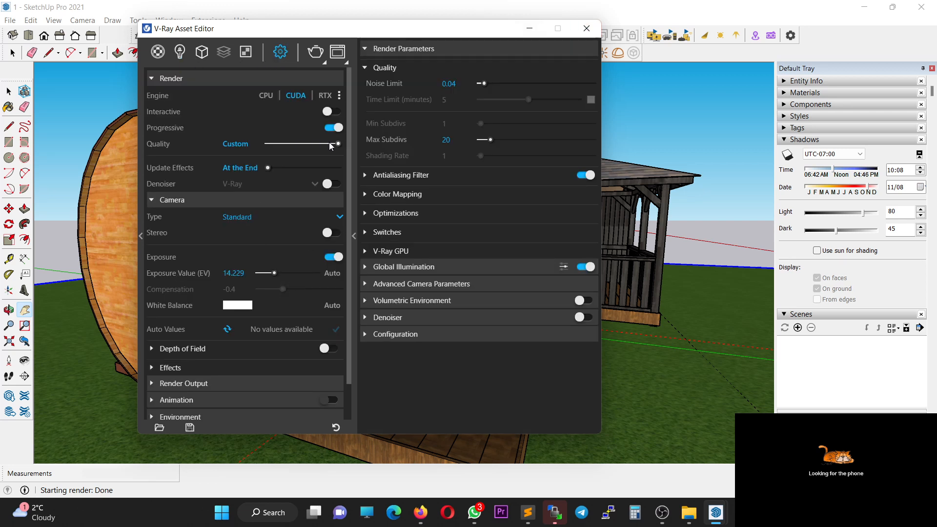
pyautogui.moveTo(309, 145); pyautogui.dragTo(314, 145)
# Set the render output's image width to 1600 with the 16:9 widescreen aspect ratio.
pyautogui.scroll(-1, 209, 342)
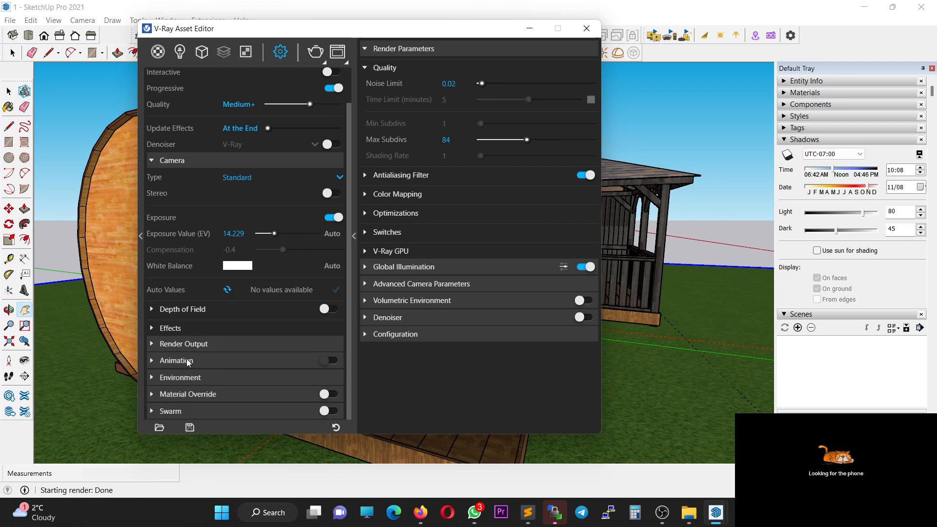
pyautogui.click(155, 345)
pyautogui.scroll(-2, 244, 349)
pyautogui.click(228, 293)
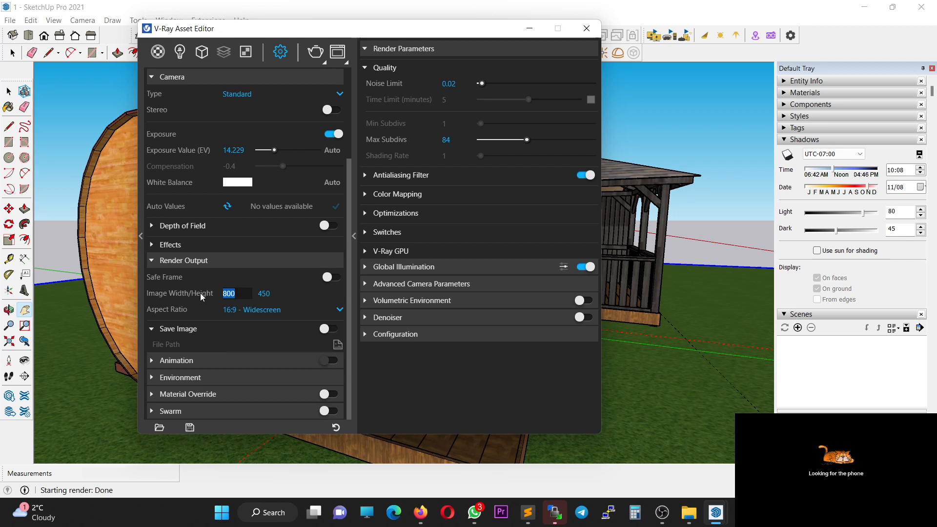
pyautogui.write('1600')
pyautogui.click(255, 332)
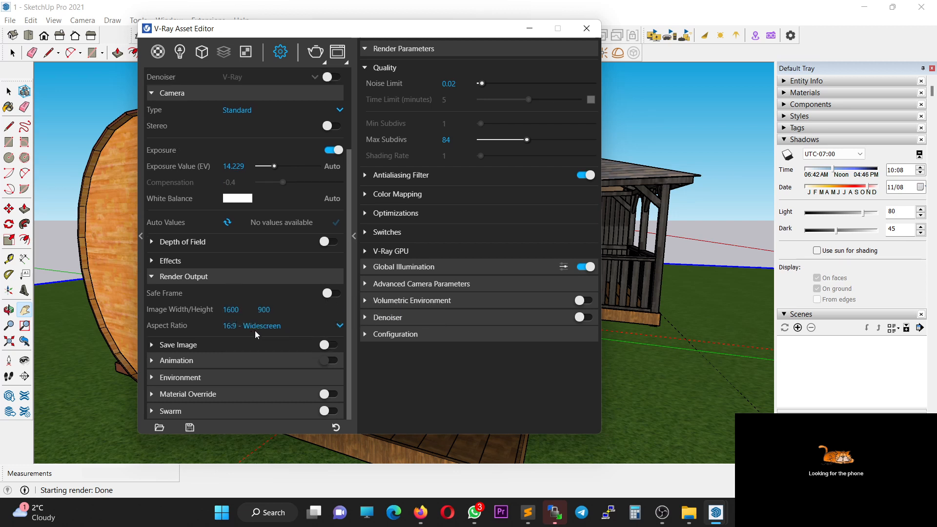
# Start choosing a save location for the rendered images and browse to Desktop > Sketchup files > sauna with a gazebo.
pyautogui.click(164, 347)
pyautogui.click(337, 345)
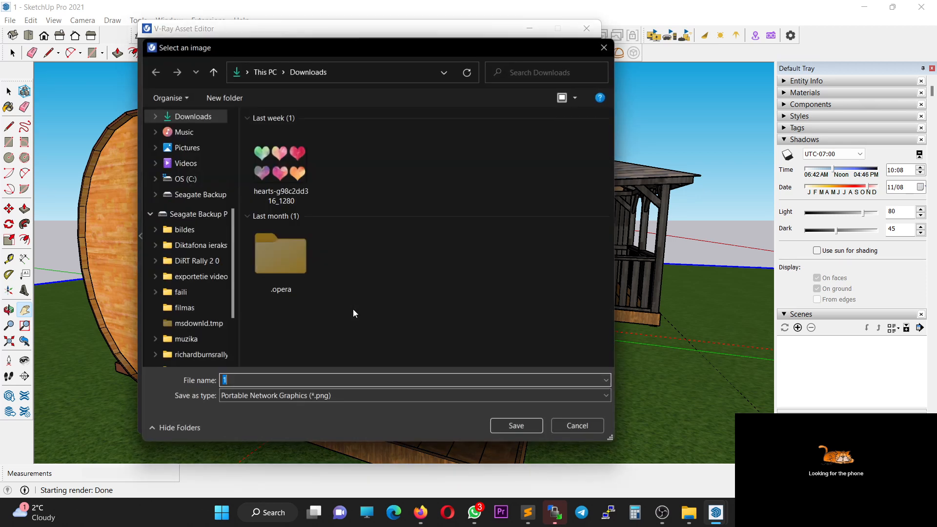
pyautogui.scroll(1, 197, 152)
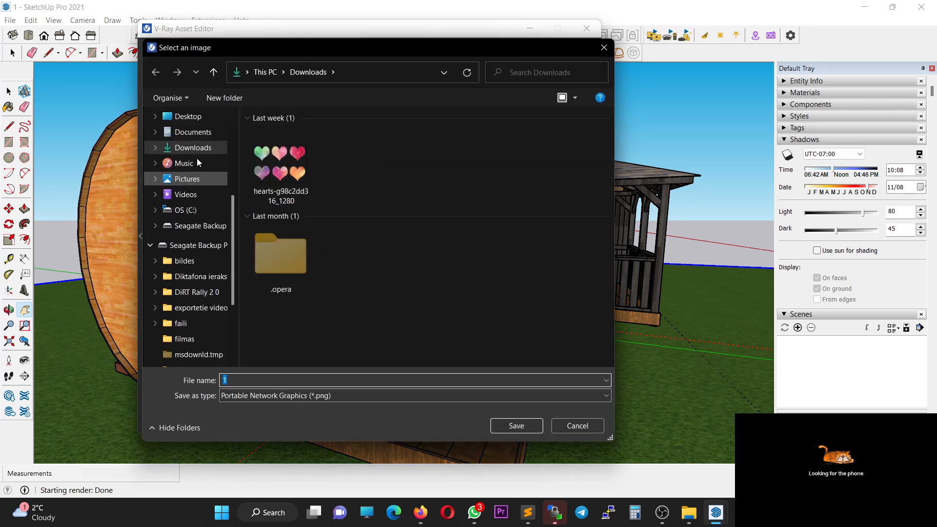
pyautogui.click(193, 131)
pyautogui.scroll(1, 191, 212)
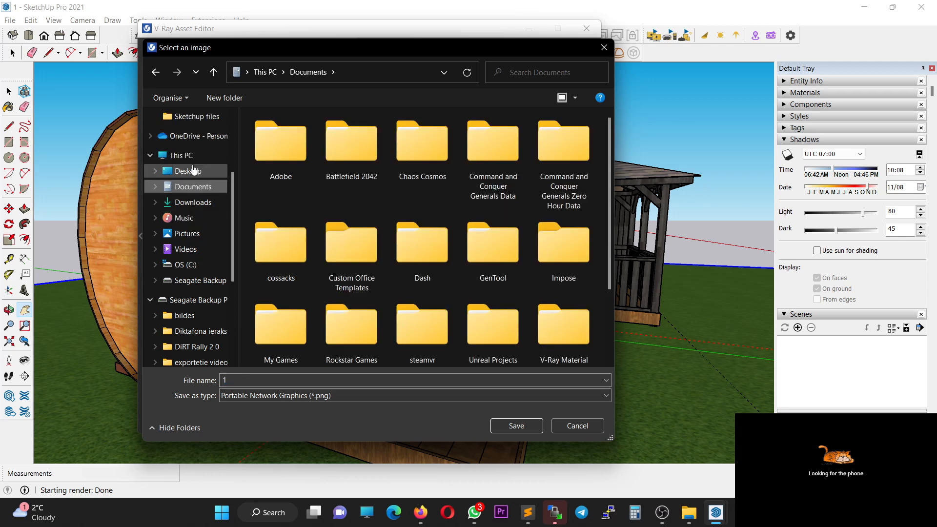
pyautogui.click(188, 171)
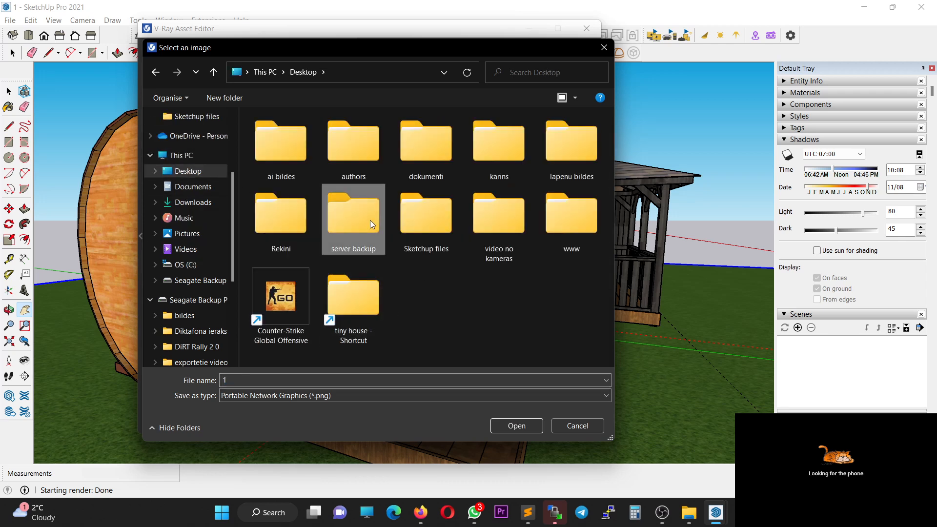
pyautogui.doubleClick(440, 233)
pyautogui.scroll(-1, 317, 214)
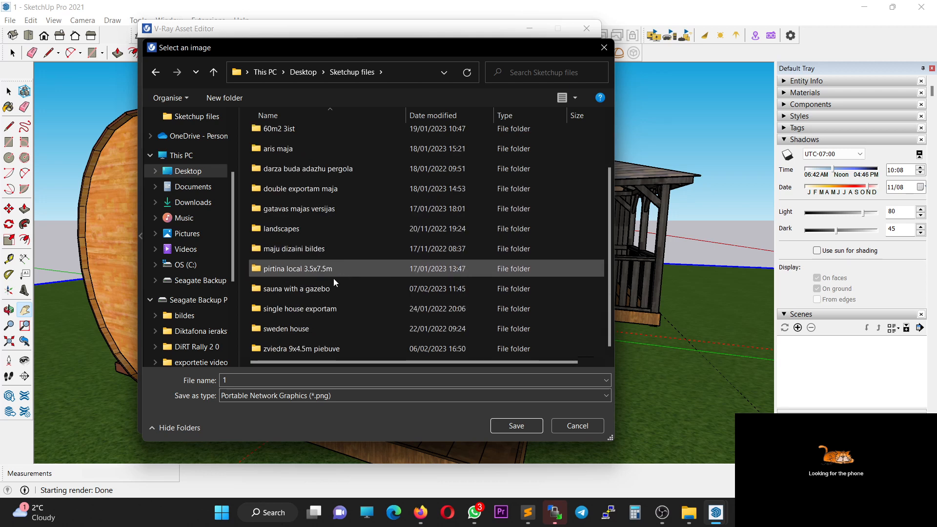
pyautogui.doubleClick(308, 291)
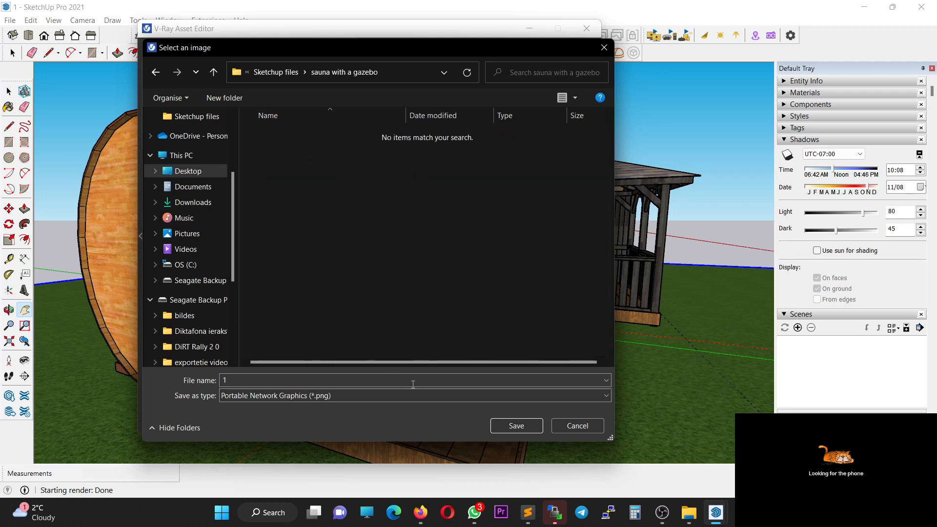
# Create a folder named "images" and set the render output to save there as "1" in PNG format.
pyautogui.click(234, 99)
pyautogui.write('im')
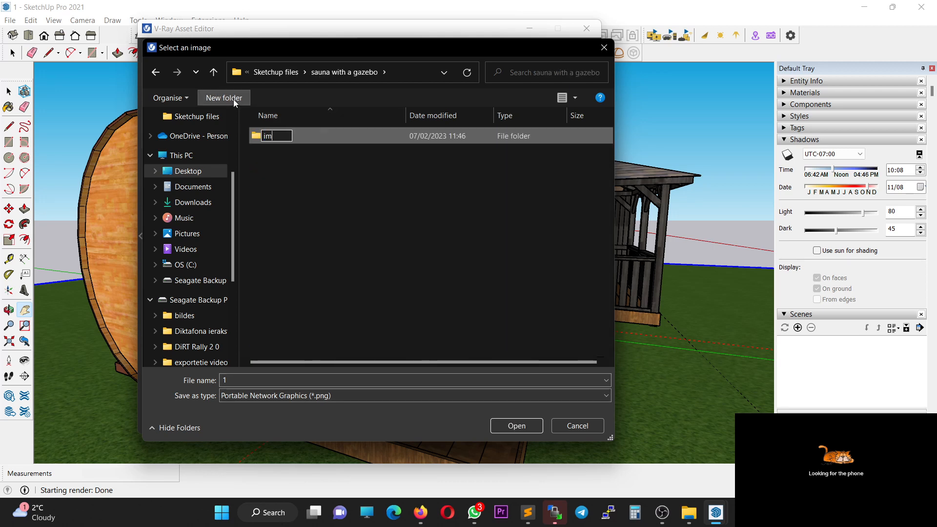
pyautogui.write('ages')
pyautogui.press('Return')
pyautogui.press('Return')
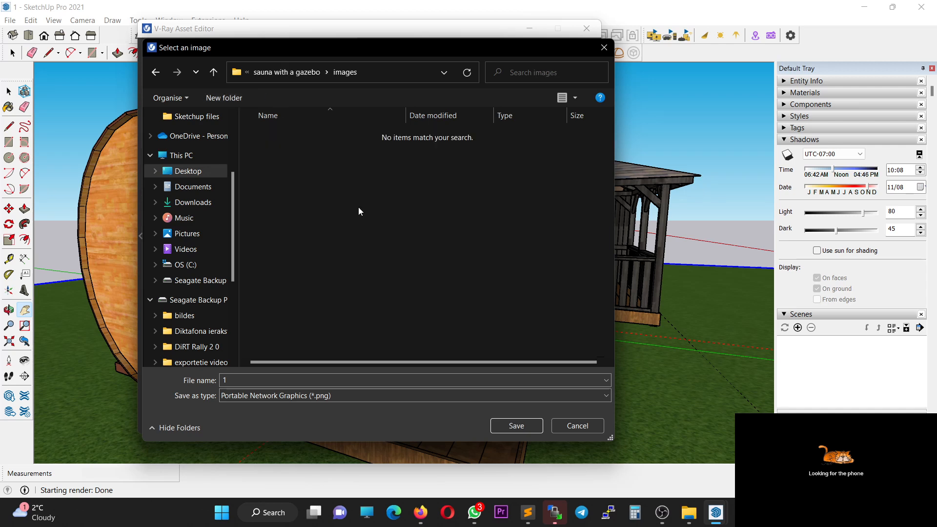
pyautogui.click(515, 426)
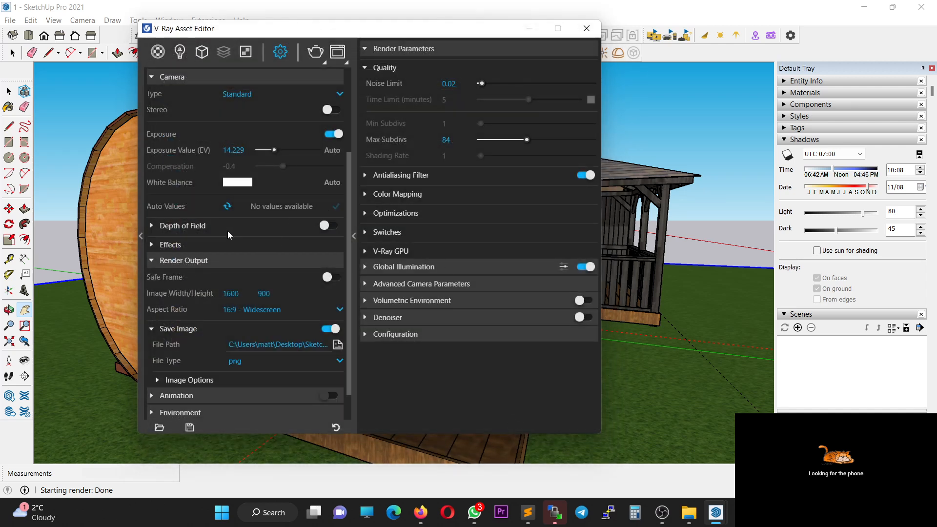
# Enable the V-Ray denoiser and add the current view of the sauna's round end, deck and gazebo as a scene.
pyautogui.scroll(3, 344, 198)
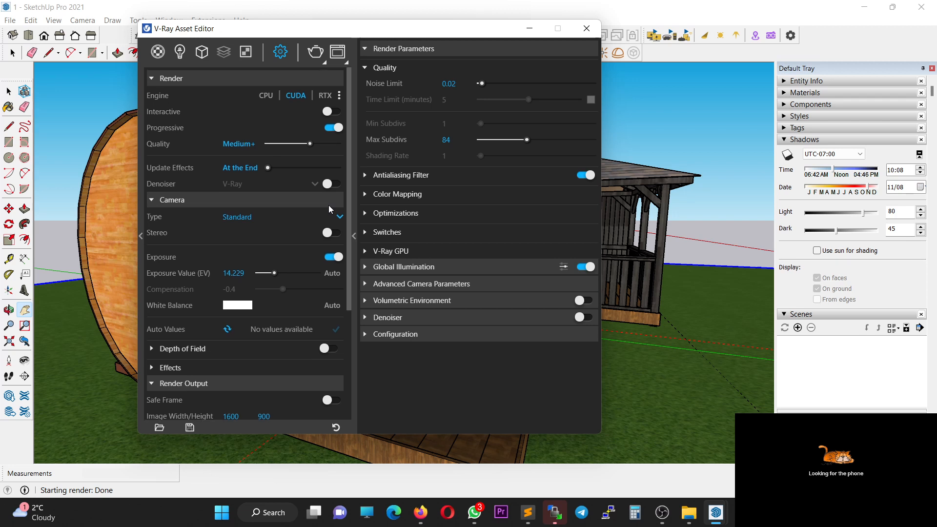
pyautogui.click(326, 184)
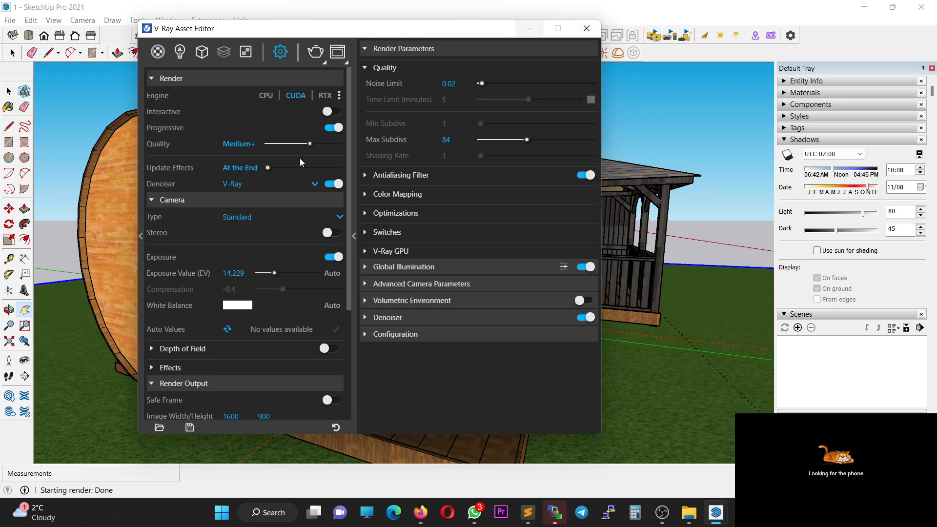
pyautogui.click(531, 29)
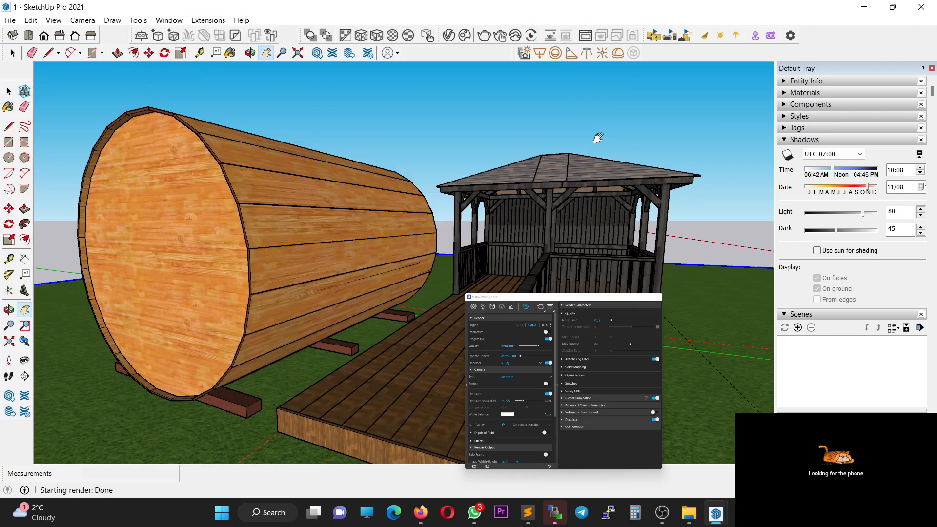
pyautogui.click(797, 327)
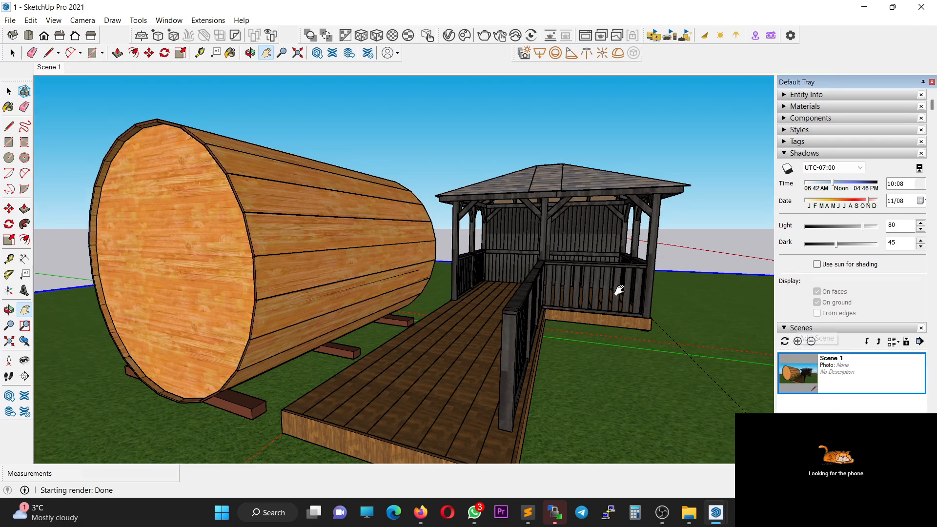
# Look from inside the gazebo toward the sauna's entrance, set the field of view to 80 degrees and add it as a scene.
pyautogui.moveTo(575, 281)
pyautogui.mouseDown()
pyautogui.moveTo(565, 259)
pyautogui.moveTo(571, 264)
pyautogui.mouseUp()
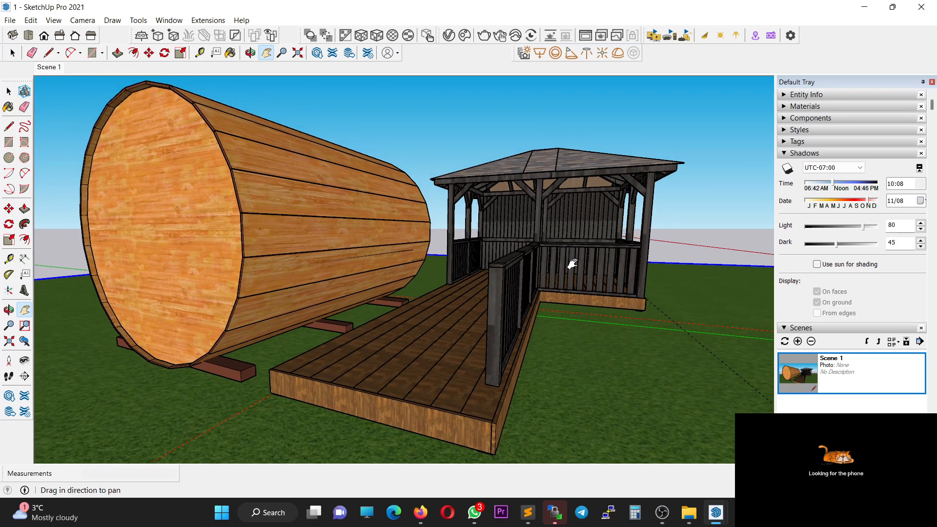
pyautogui.moveTo(576, 254); pyautogui.dragTo(285, 241, button='middle')
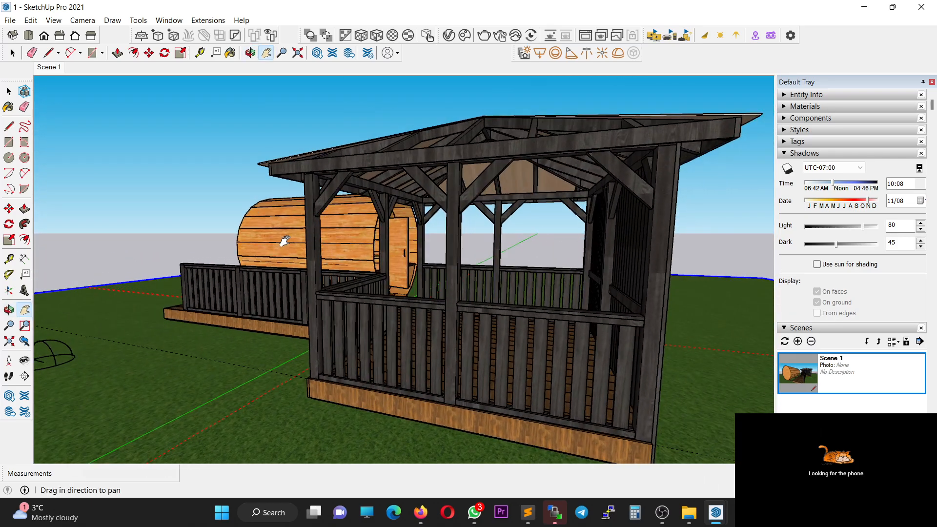
pyautogui.scroll(10, 415, 222)
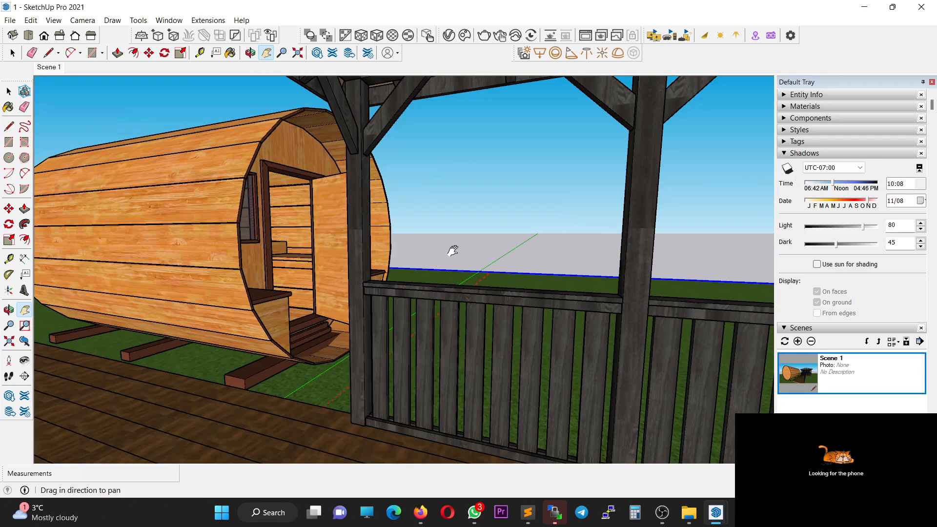
pyautogui.keyDown('shift'); pyautogui.moveTo(452, 250); pyautogui.dragTo(419, 258, button='middle'); pyautogui.keyUp('shift')
pyautogui.scroll(-10, 345, 255)
pyautogui.scroll(-8, 334, 245)
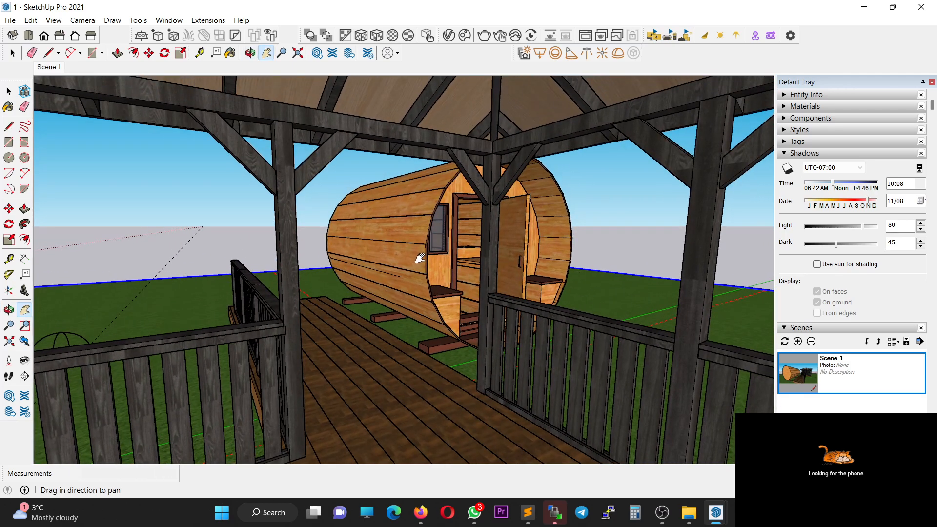
pyautogui.click(286, 56)
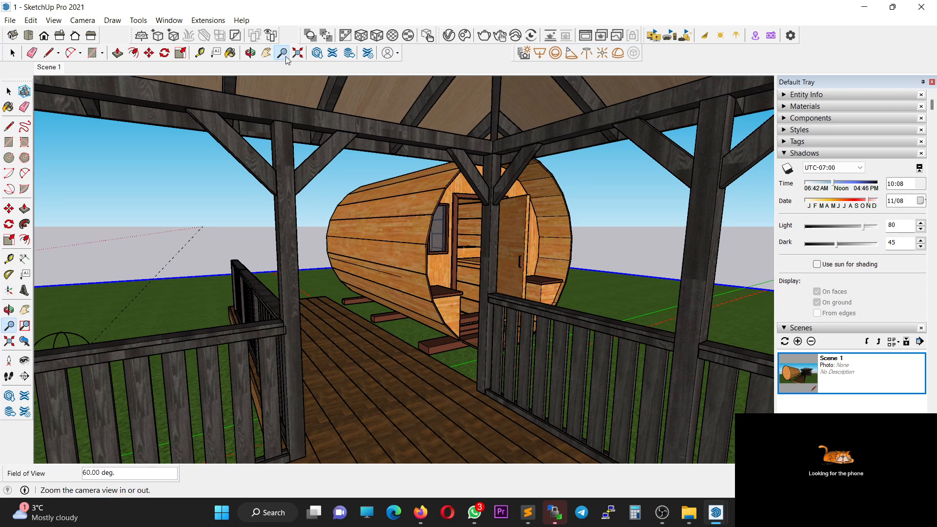
pyautogui.write('80')
pyautogui.press('Return')
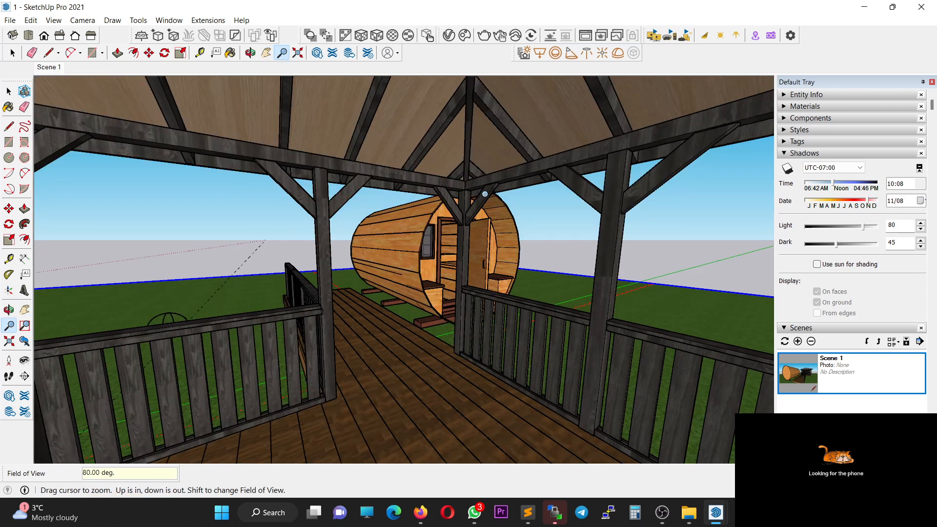
pyautogui.click(797, 341)
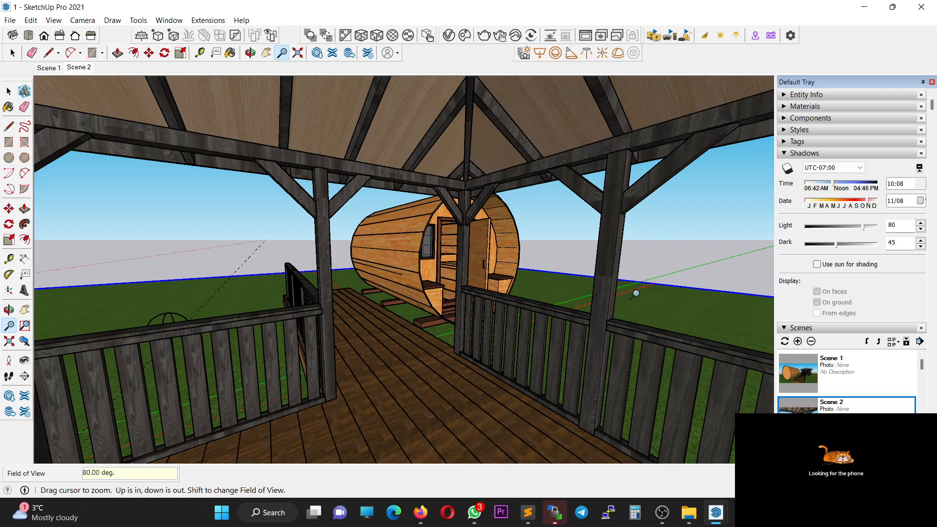
# Frame the gazebo's outer railing beside the sauna's open door and add the view as a scene.
pyautogui.moveTo(634, 291); pyautogui.dragTo(413, 289, button='middle')
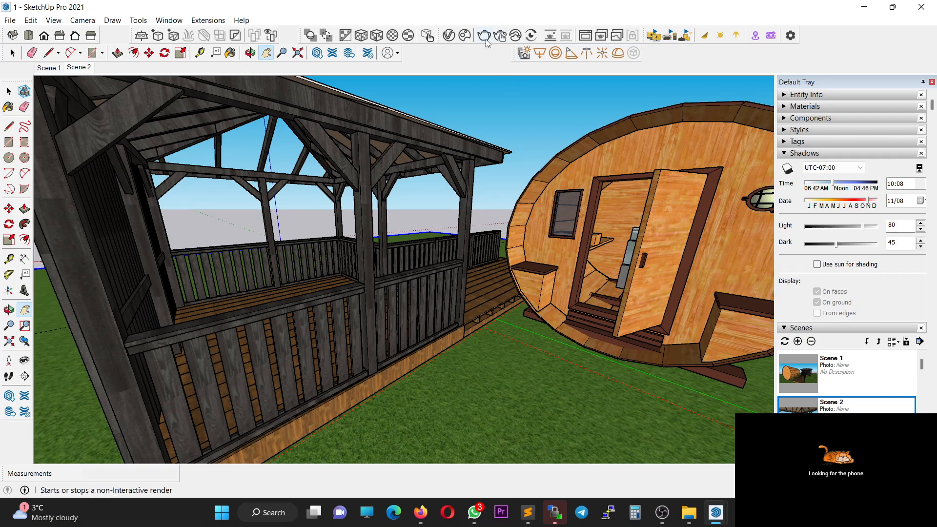
pyautogui.click(798, 342)
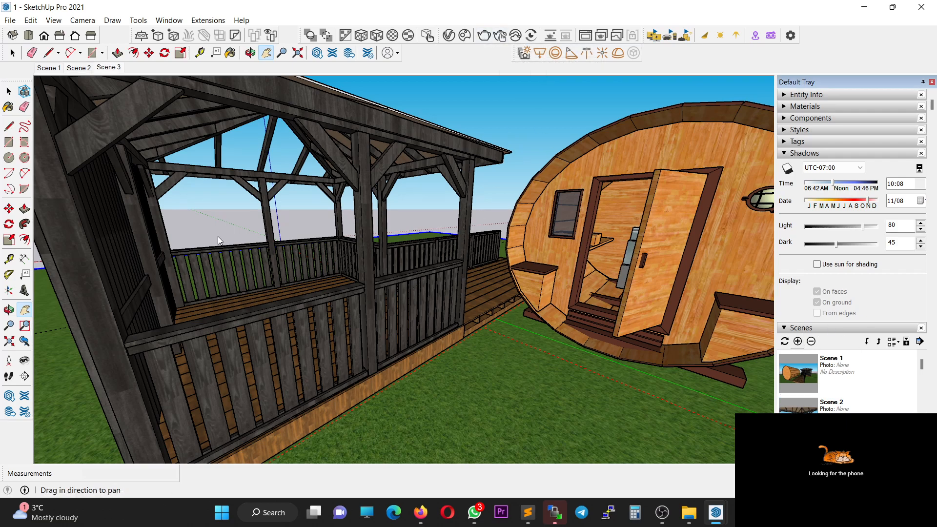
# Frame the sauna, deck and gazebo roof from above and add the overhead view as a scene.
pyautogui.moveTo(220, 237); pyautogui.dragTo(865, 249, button='middle')
pyautogui.moveTo(337, 319); pyautogui.dragTo(566, 318, button='middle')
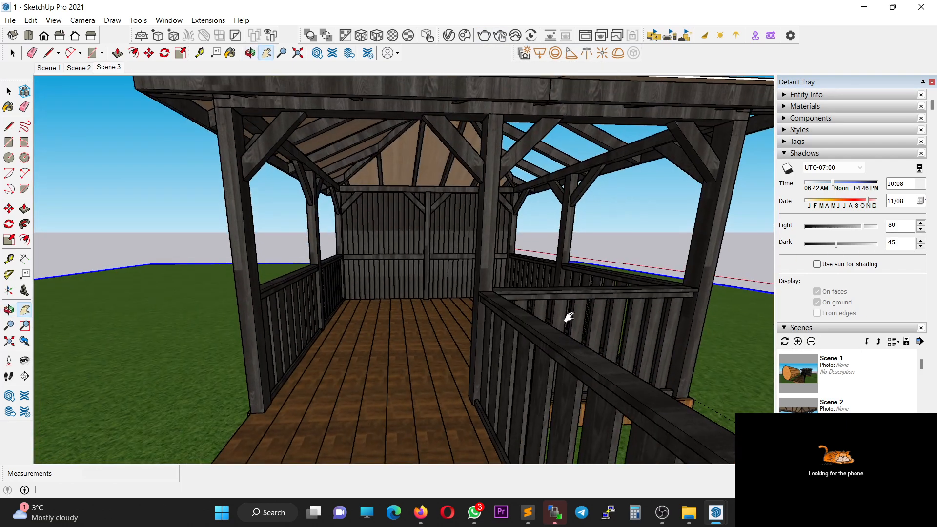
pyautogui.scroll(-2, 566, 318)
pyautogui.scroll(-5, 409, 375)
pyautogui.moveTo(420, 336); pyautogui.dragTo(360, 299, button='middle')
pyautogui.scroll(-1, 488, 243)
pyautogui.moveTo(487, 243); pyautogui.dragTo(431, 276)
pyautogui.scroll(-1, 377, 254)
pyautogui.scroll(-1, 378, 255)
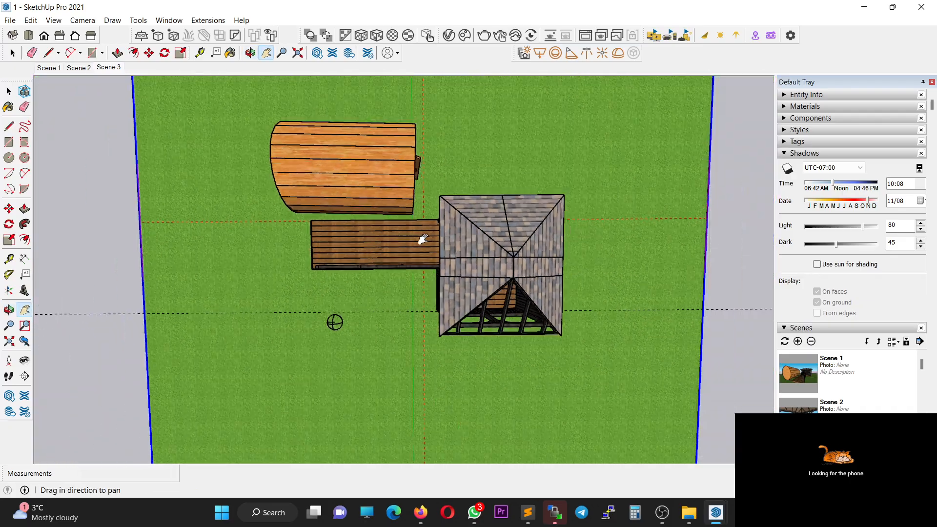
pyautogui.moveTo(419, 241); pyautogui.dragTo(413, 248)
pyautogui.click(798, 341)
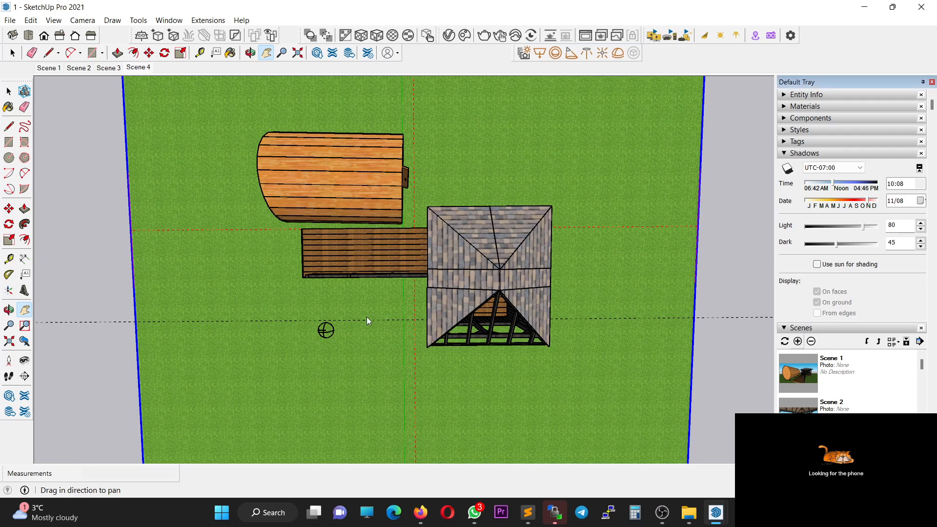
# Add a scene looking down at the deck's railing side with the sauna behind, and start a V-Ray batch render of all scenes.
pyautogui.moveTo(300, 279); pyautogui.dragTo(399, 276, button='middle')
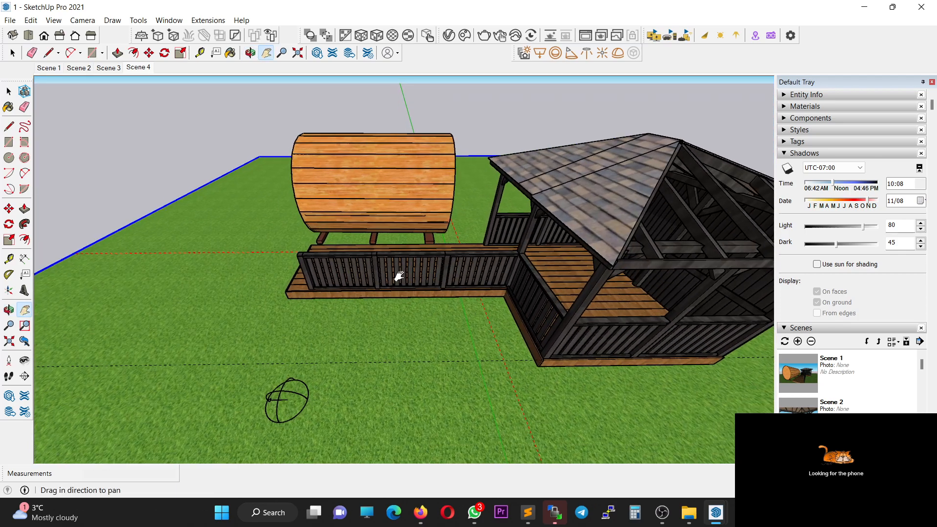
pyautogui.click(798, 341)
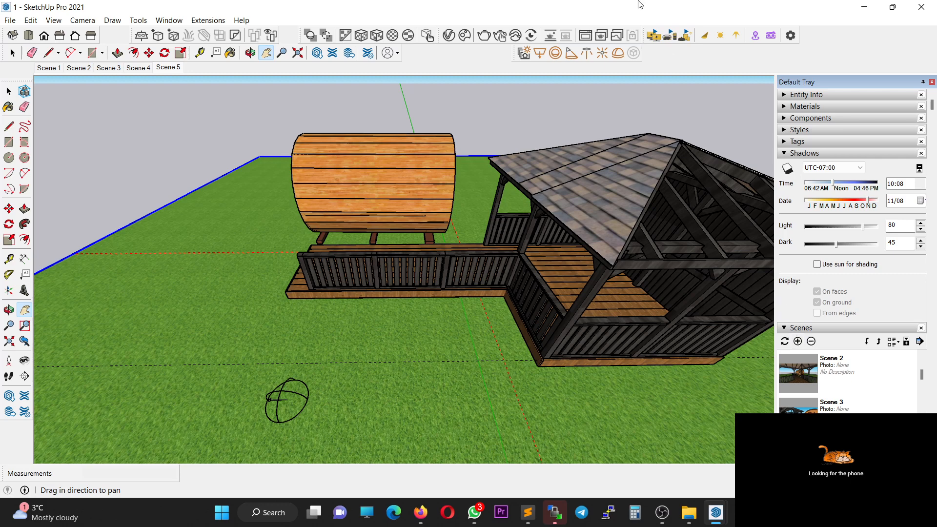
pyautogui.click(602, 35)
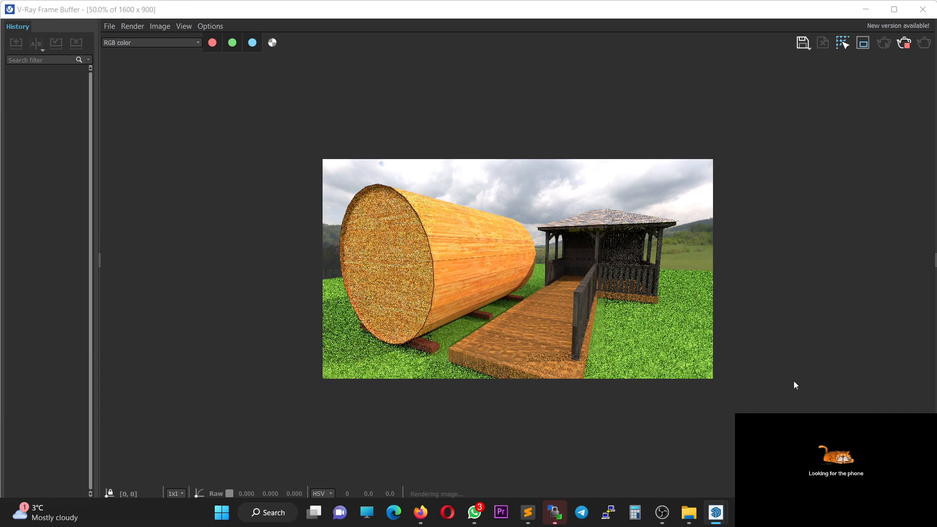
# Check the computer's CPU, memory and GPU load in Task Manager while the batch render runs.
pyautogui.hotkey('ctrl', 'shift', 'Escape')
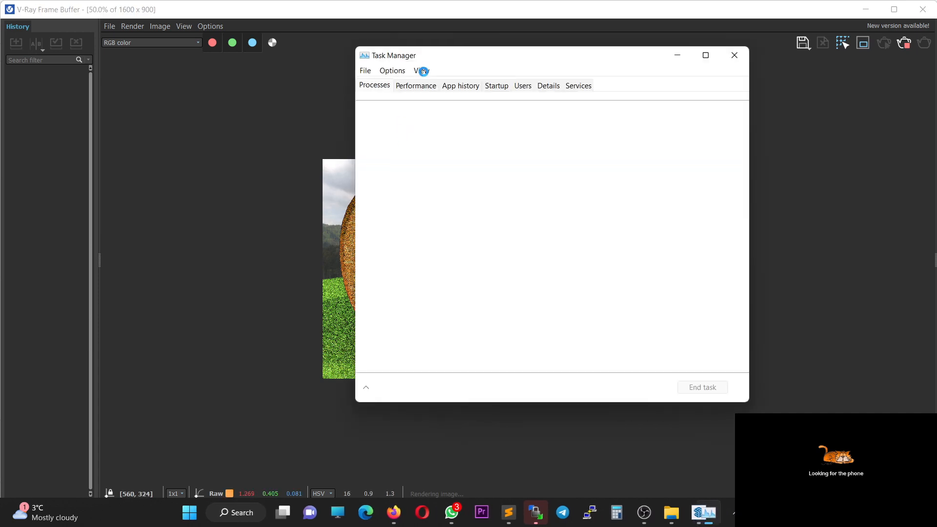
pyautogui.click(415, 85)
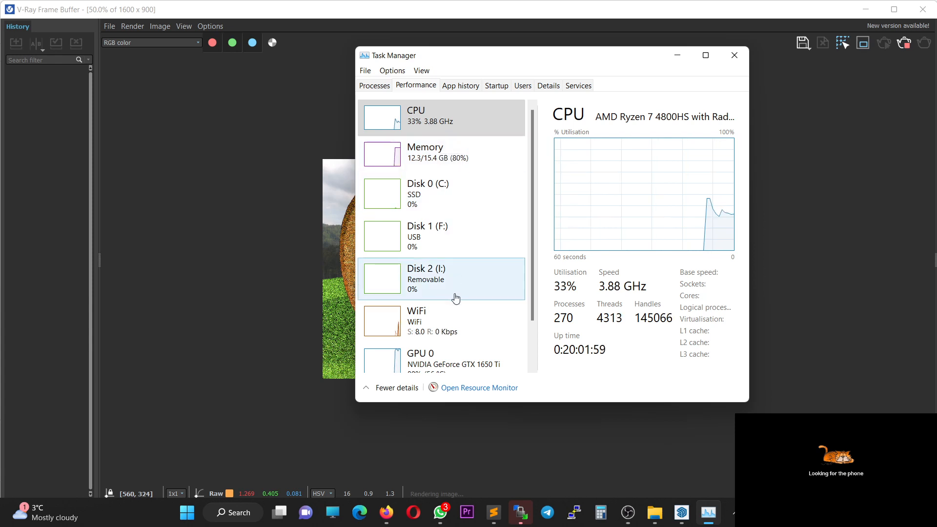
pyautogui.scroll(-1, 454, 297)
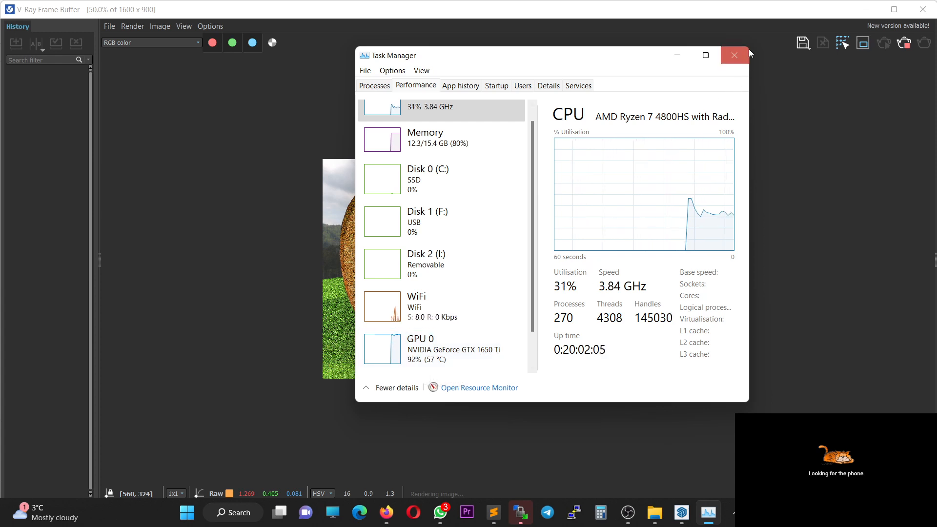
pyautogui.click(735, 55)
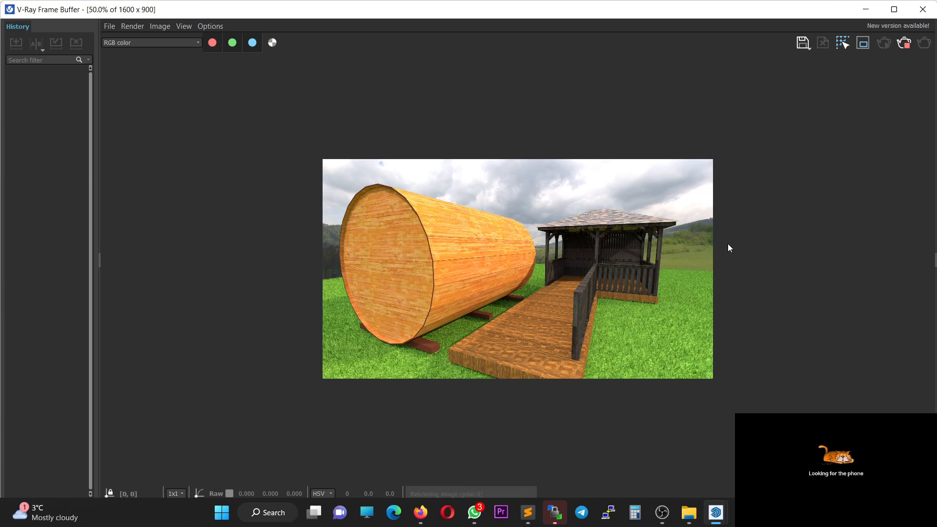
pyautogui.click(661, 512)
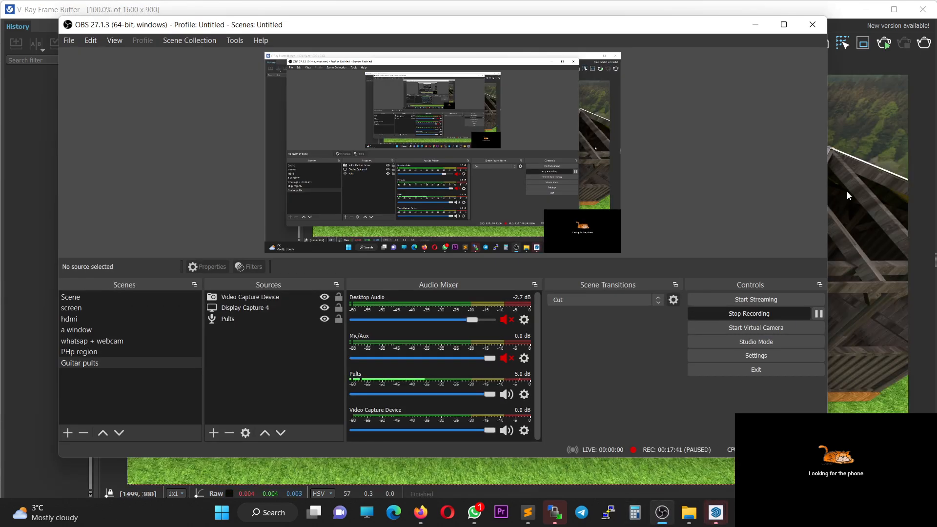
pyautogui.click(755, 25)
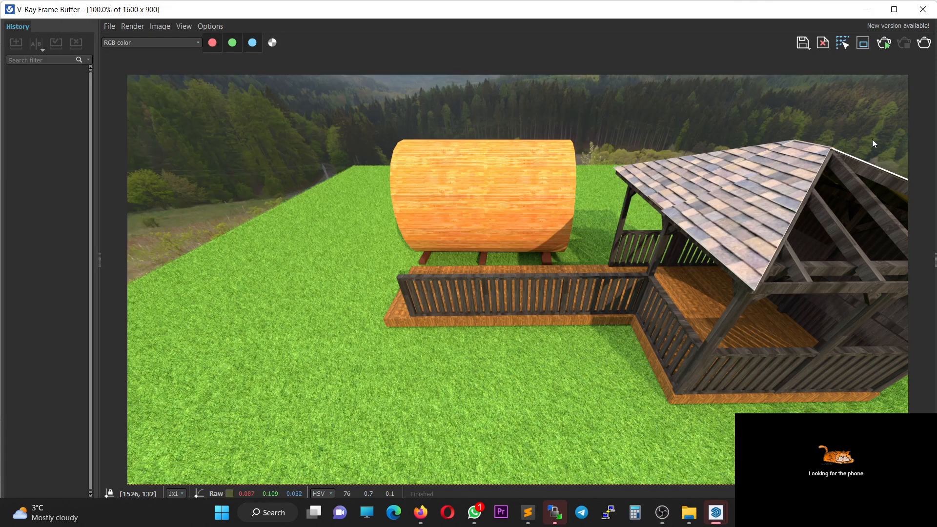
# Minimize the V-Ray Frame Buffer and SketchUp to reach the desktop, and close the auto_content_api folder window.
pyautogui.click(866, 9)
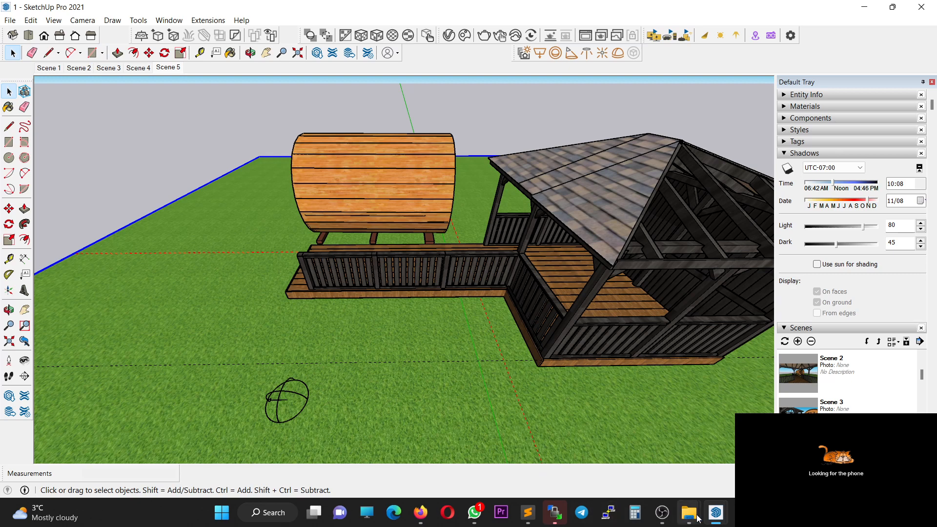
pyautogui.moveTo(698, 518)
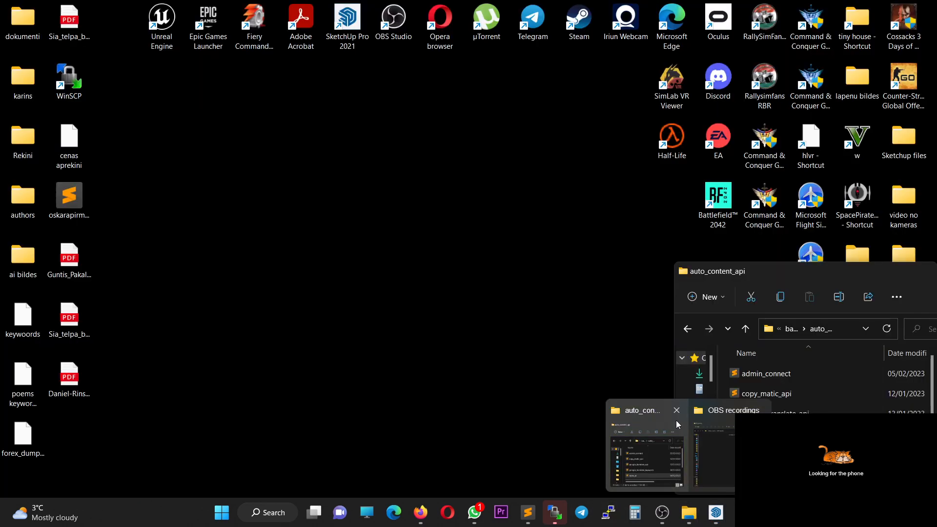
pyautogui.click(680, 410)
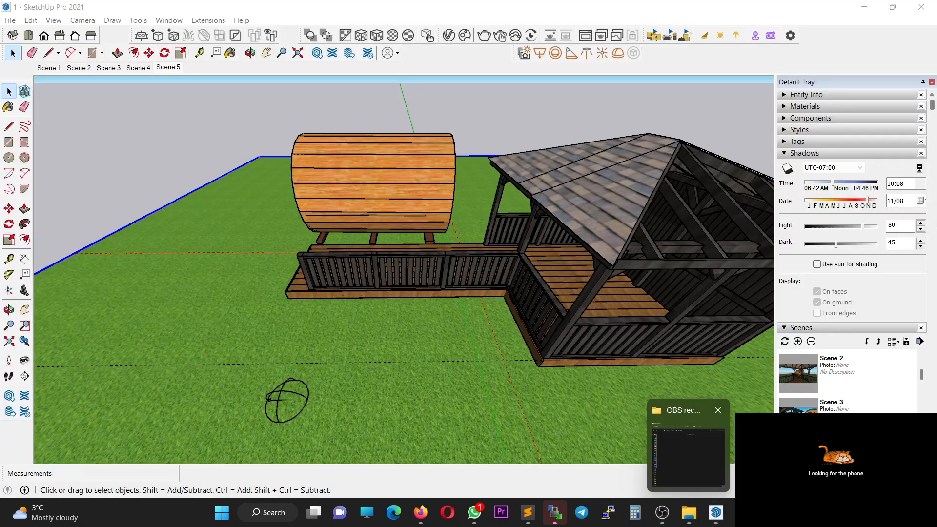
pyautogui.click(864, 7)
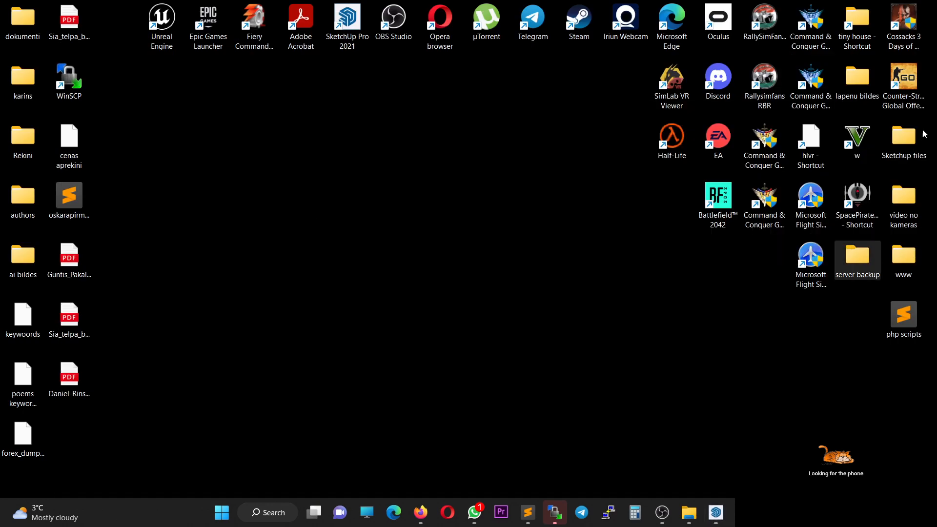
# Open the "sauna with a gazebo" folder inside "Sketchup files", enlarging its window, and open the rendered image 1_Scene 1.Denoiser.png.
pyautogui.doubleClick(906, 139)
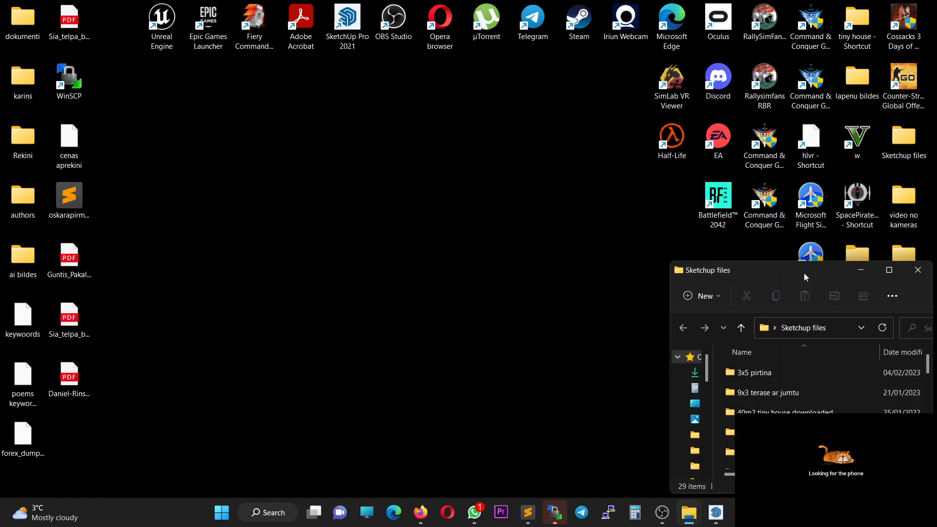
pyautogui.moveTo(804, 276); pyautogui.dragTo(604, 92)
pyautogui.moveTo(729, 311); pyautogui.dragTo(900, 428)
pyautogui.scroll(-1, 642, 362)
pyautogui.doubleClick(606, 355)
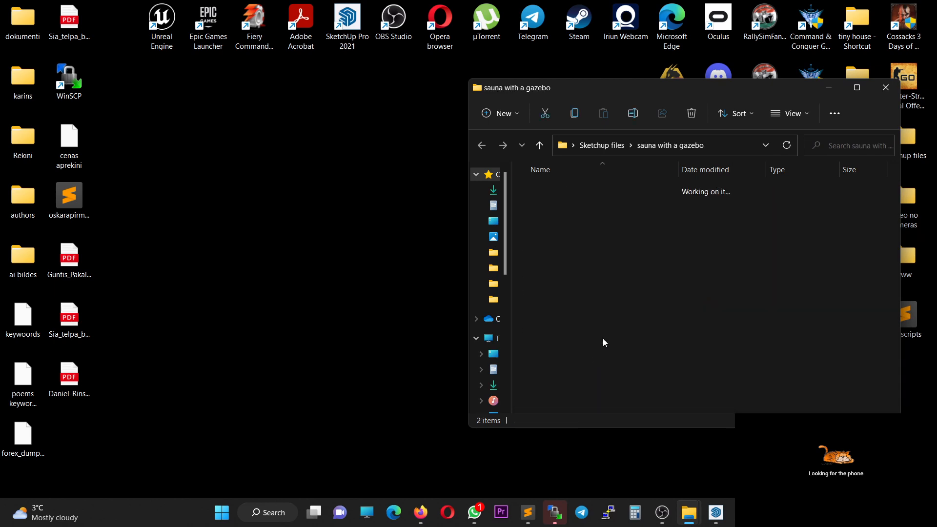
pyautogui.doubleClick(549, 192)
pyautogui.click(561, 207)
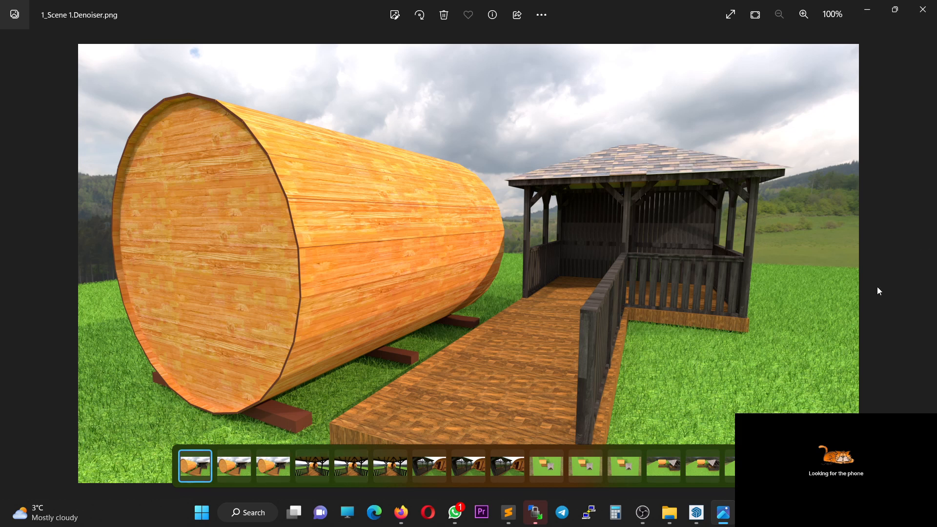
# Review the batch-rendered images one after another, from Scene 1 through 1_Scene 5.png.
pyautogui.press('Right')
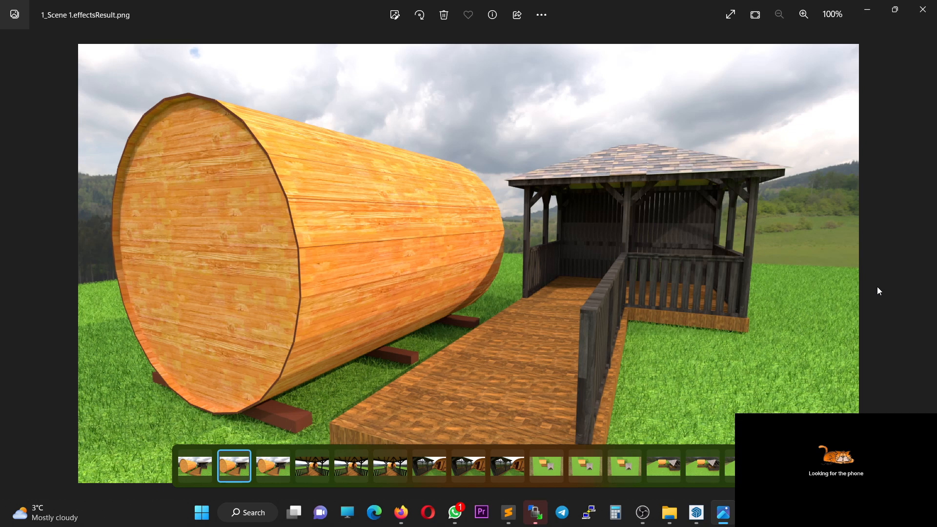
pyautogui.press('Right')
pyautogui.press('Right')
pyautogui.press('Right')
pyautogui.press('Right')
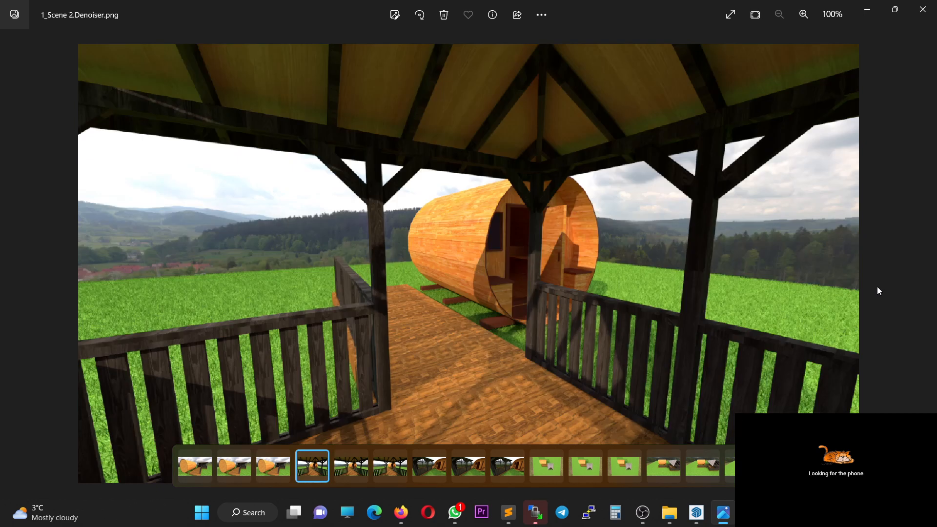
pyautogui.press('Left')
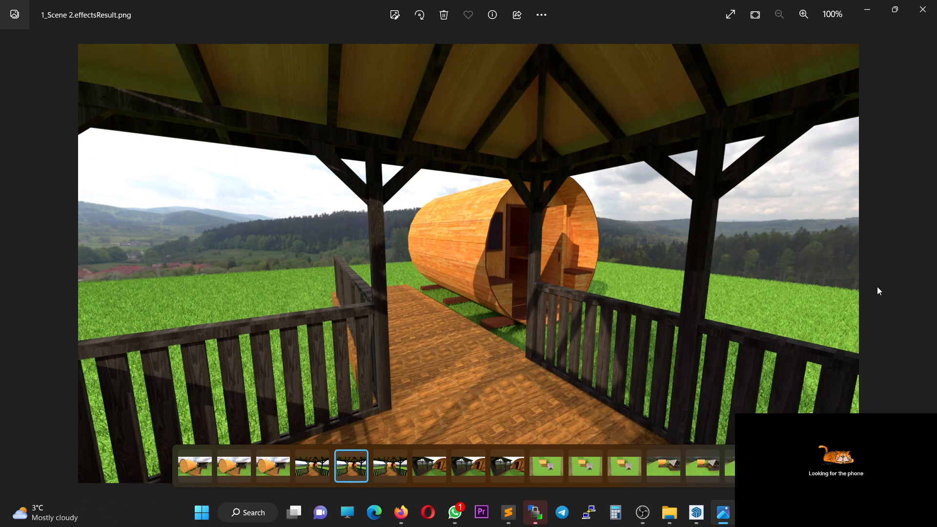
pyautogui.press('Right')
pyautogui.press('Right')
pyautogui.press('Right')
pyautogui.press('Right')
pyautogui.press('Right')
pyautogui.press('Right')
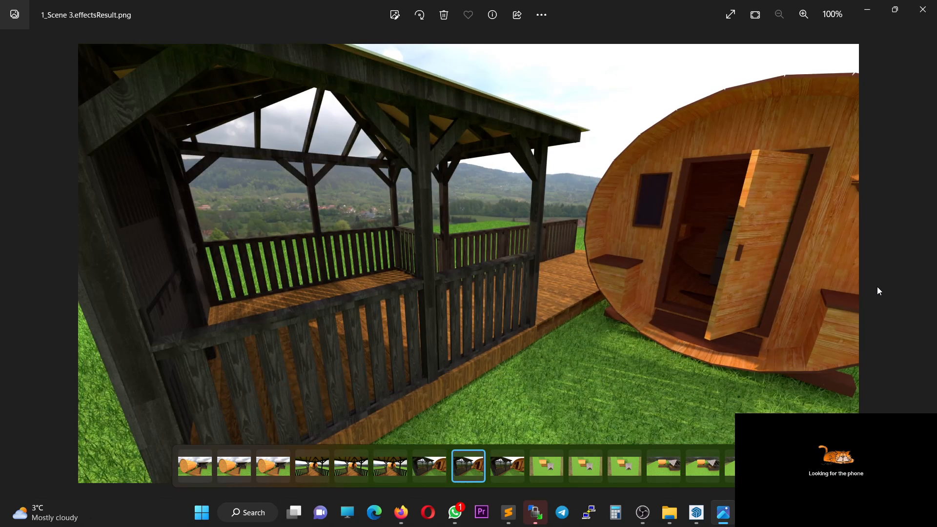
pyautogui.press('Right')
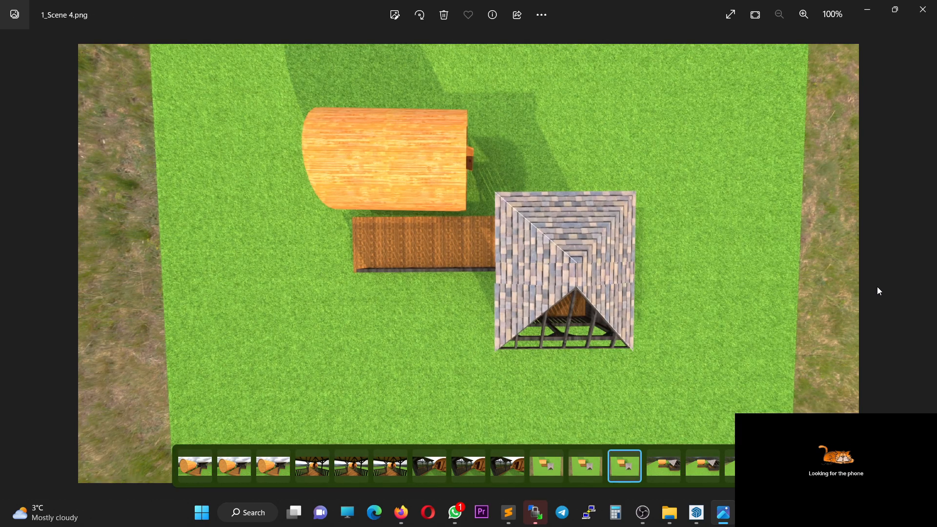
pyautogui.press('Right')
pyautogui.press('Right')
pyautogui.press('Right')
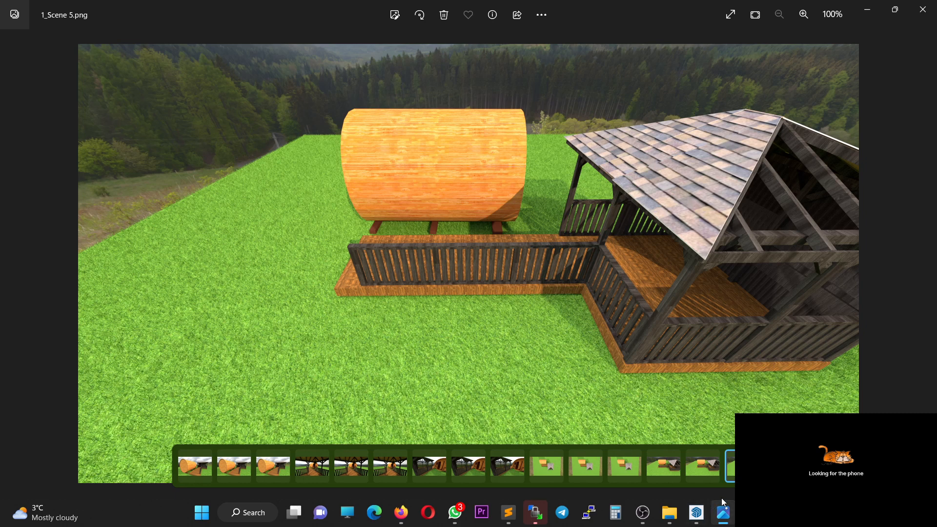
pyautogui.click(652, 518)
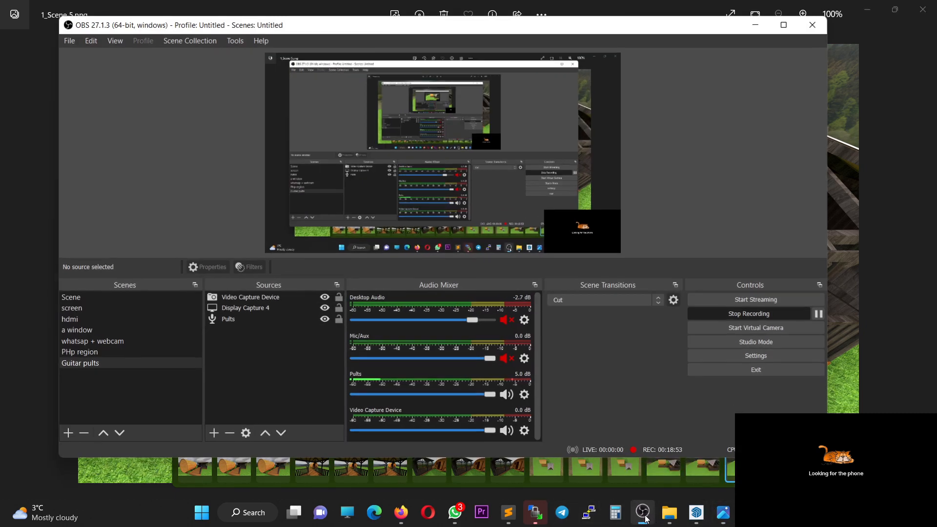